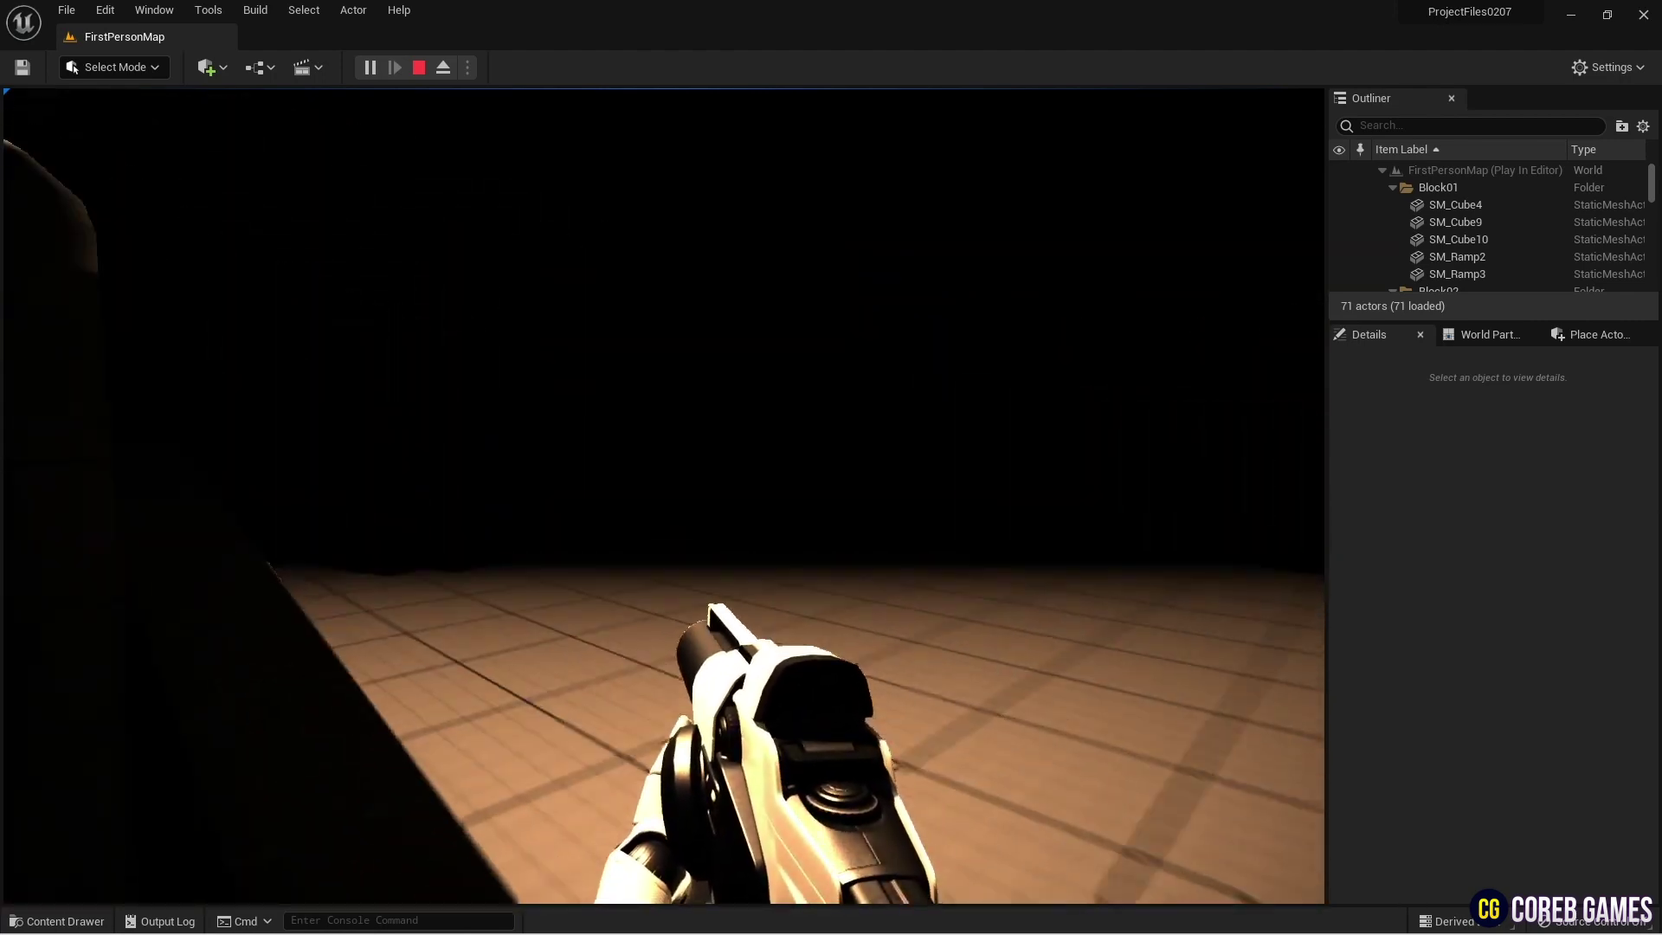
# - Stop the Play In Editor session on the dark first-person level with Escape
pyautogui.press('Escape')
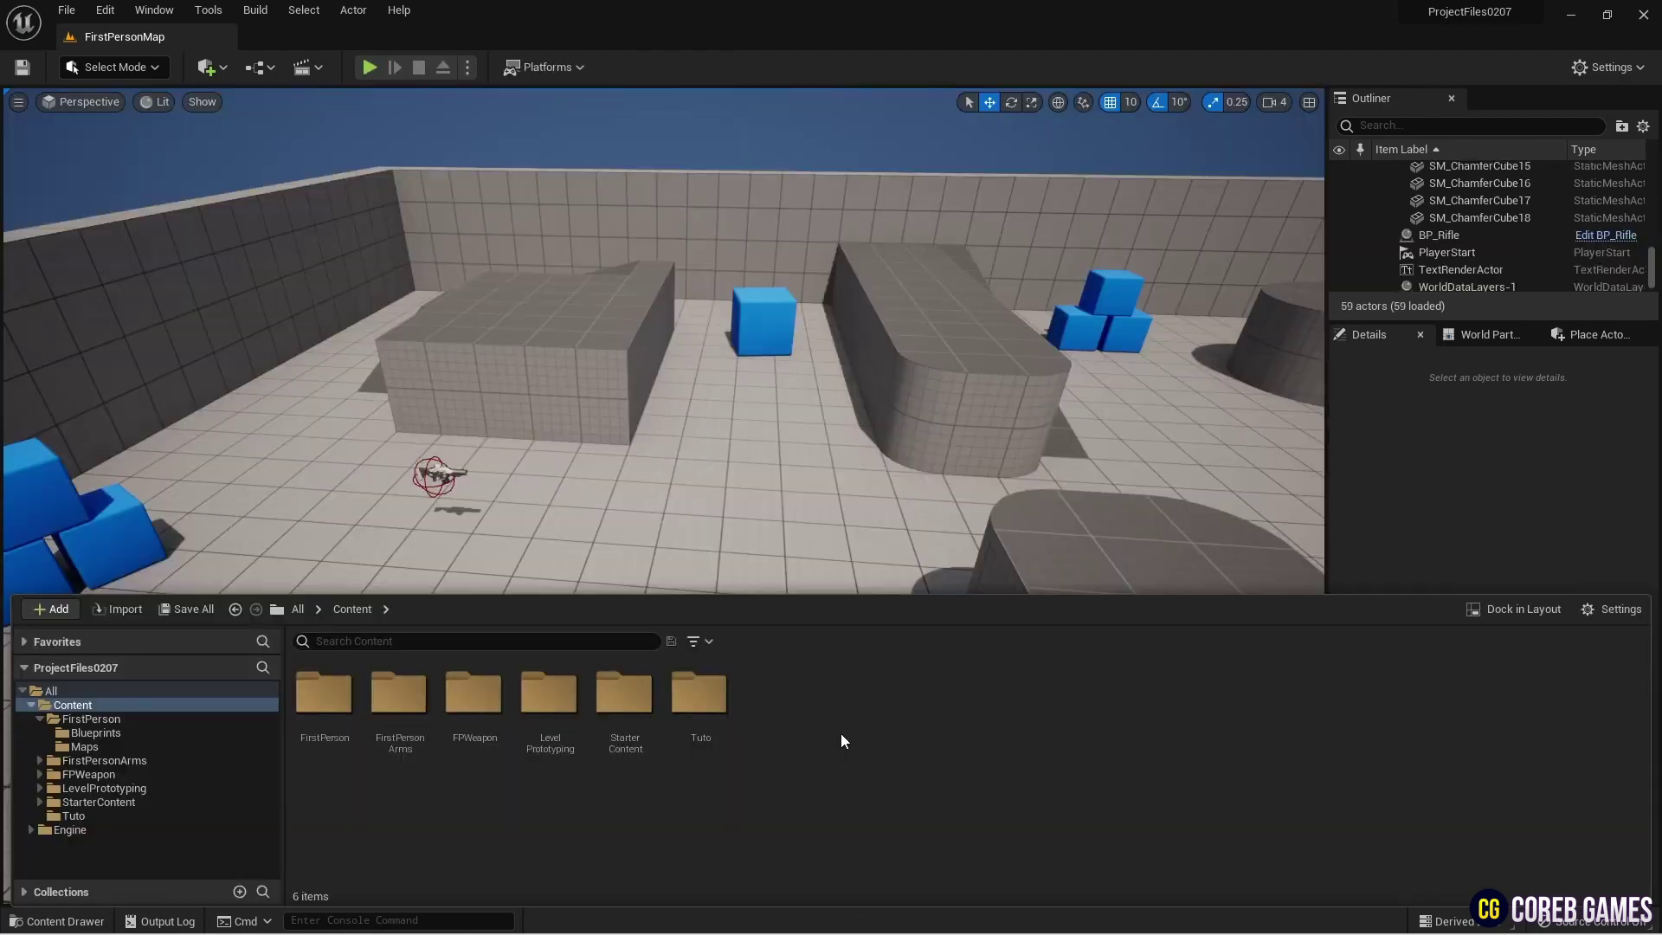
# - Add a new Material asset named M_DarkSight from the Content Drawer menu and open it
pyautogui.rightClick(837, 720)
pyautogui.click(966, 323)
pyautogui.write('M_DarkSight')
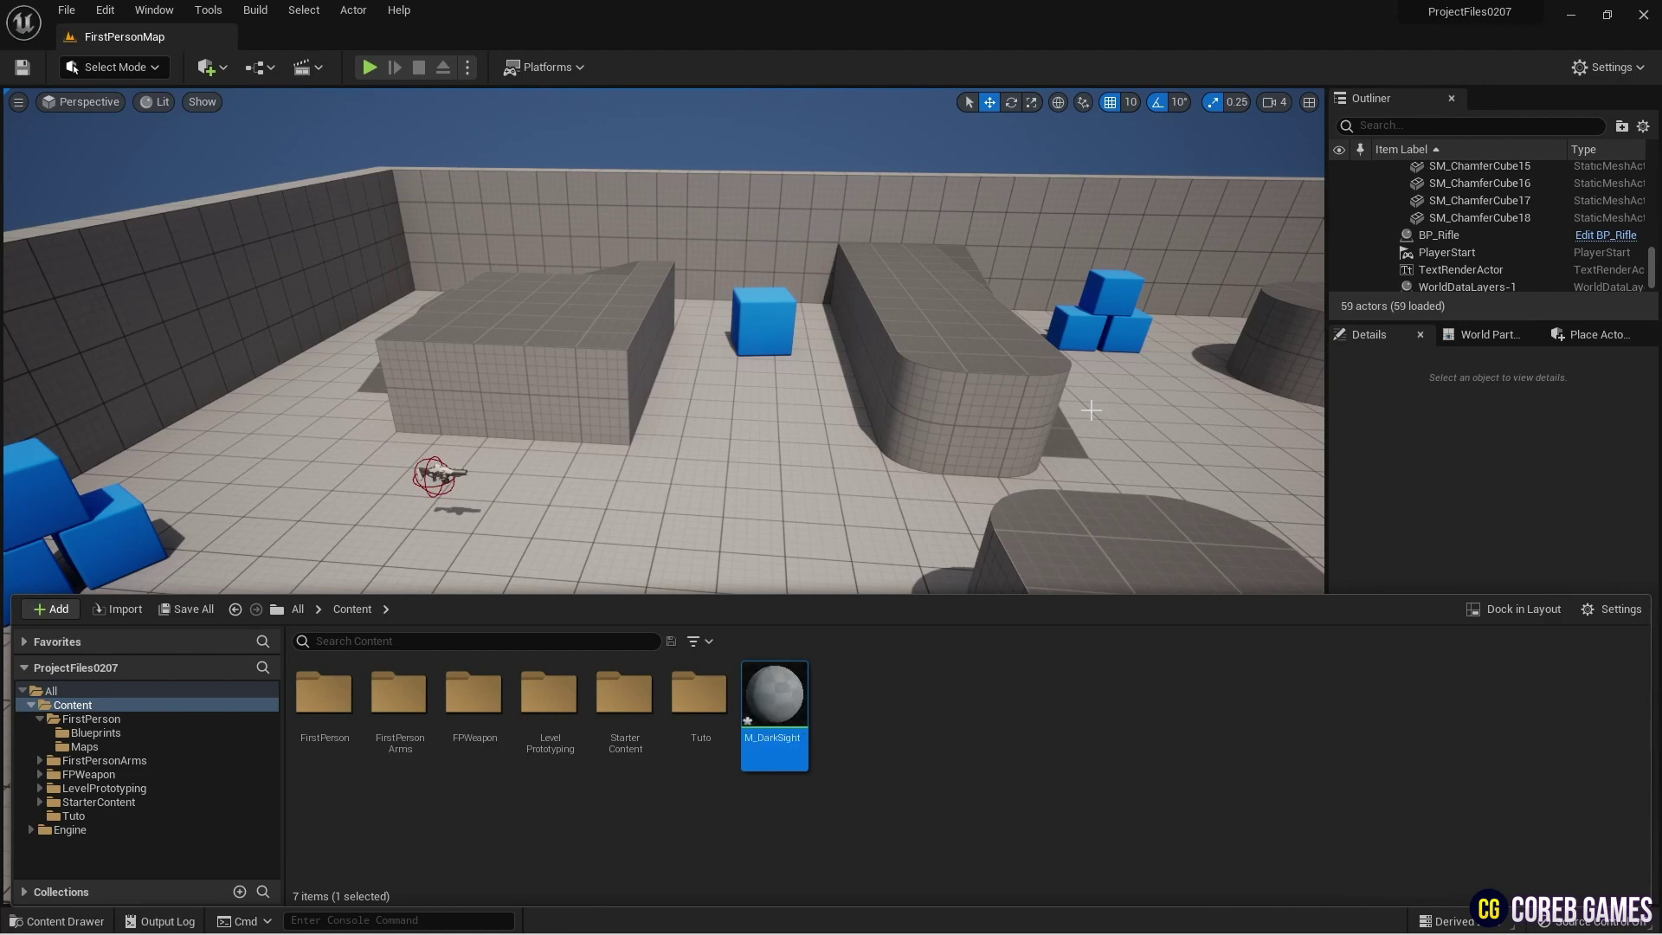
pyautogui.doubleClick(774, 708)
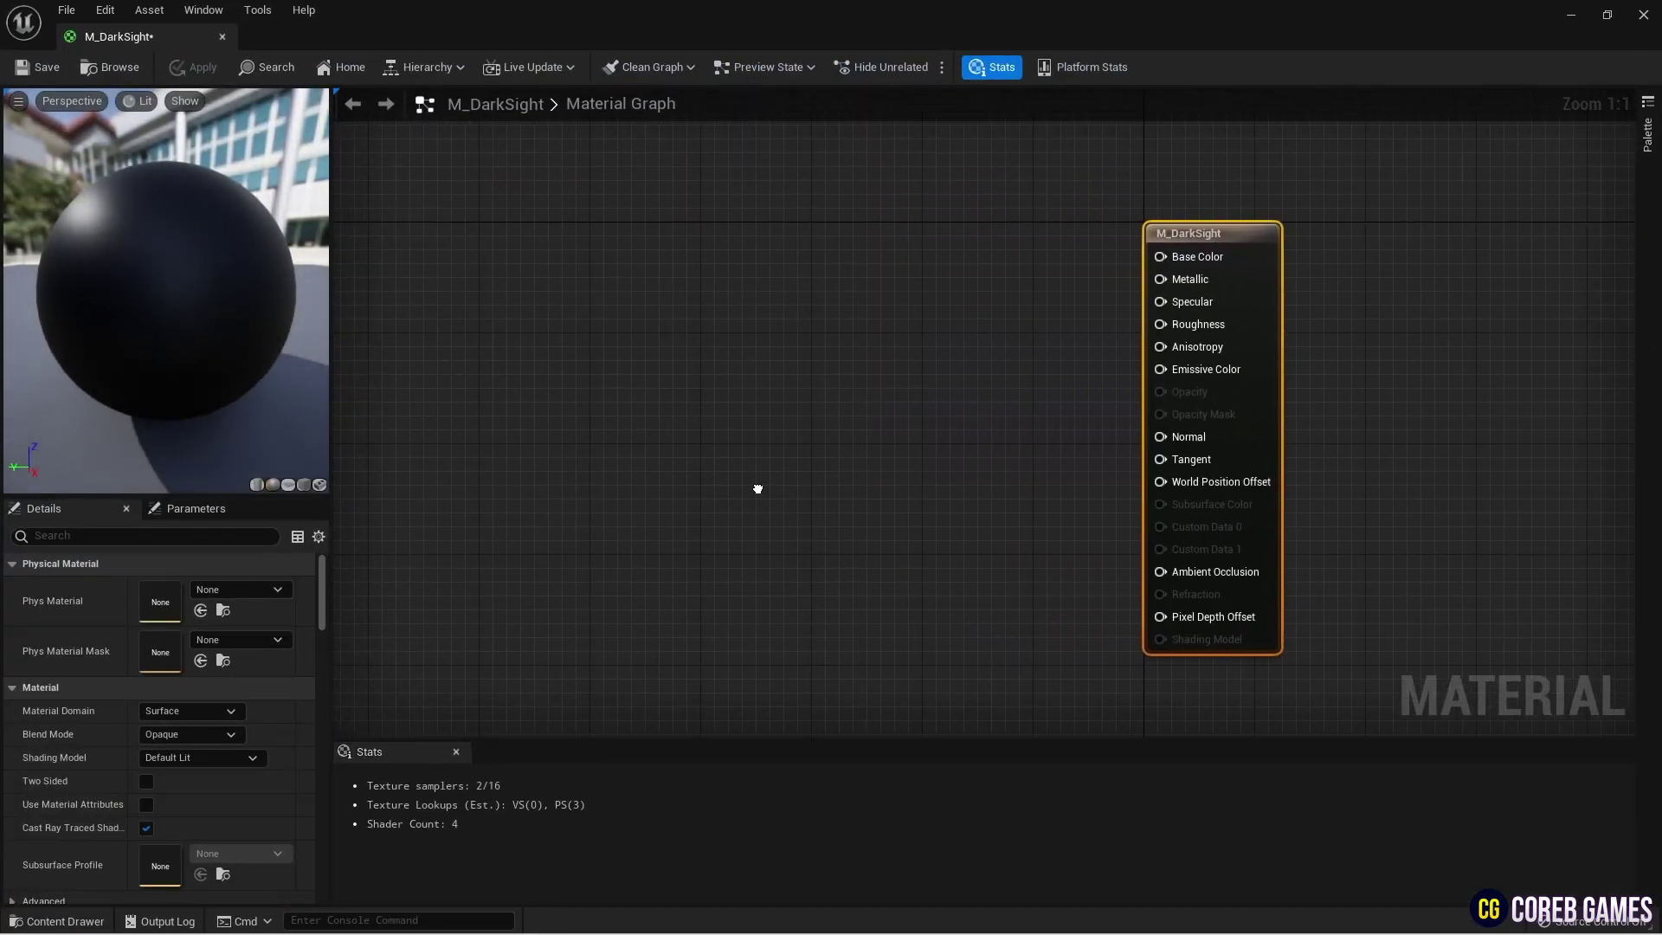
# - Set Material Domain to Post Process and add two SceneTexture nodes
pyautogui.click(189, 711)
pyautogui.click(188, 792)
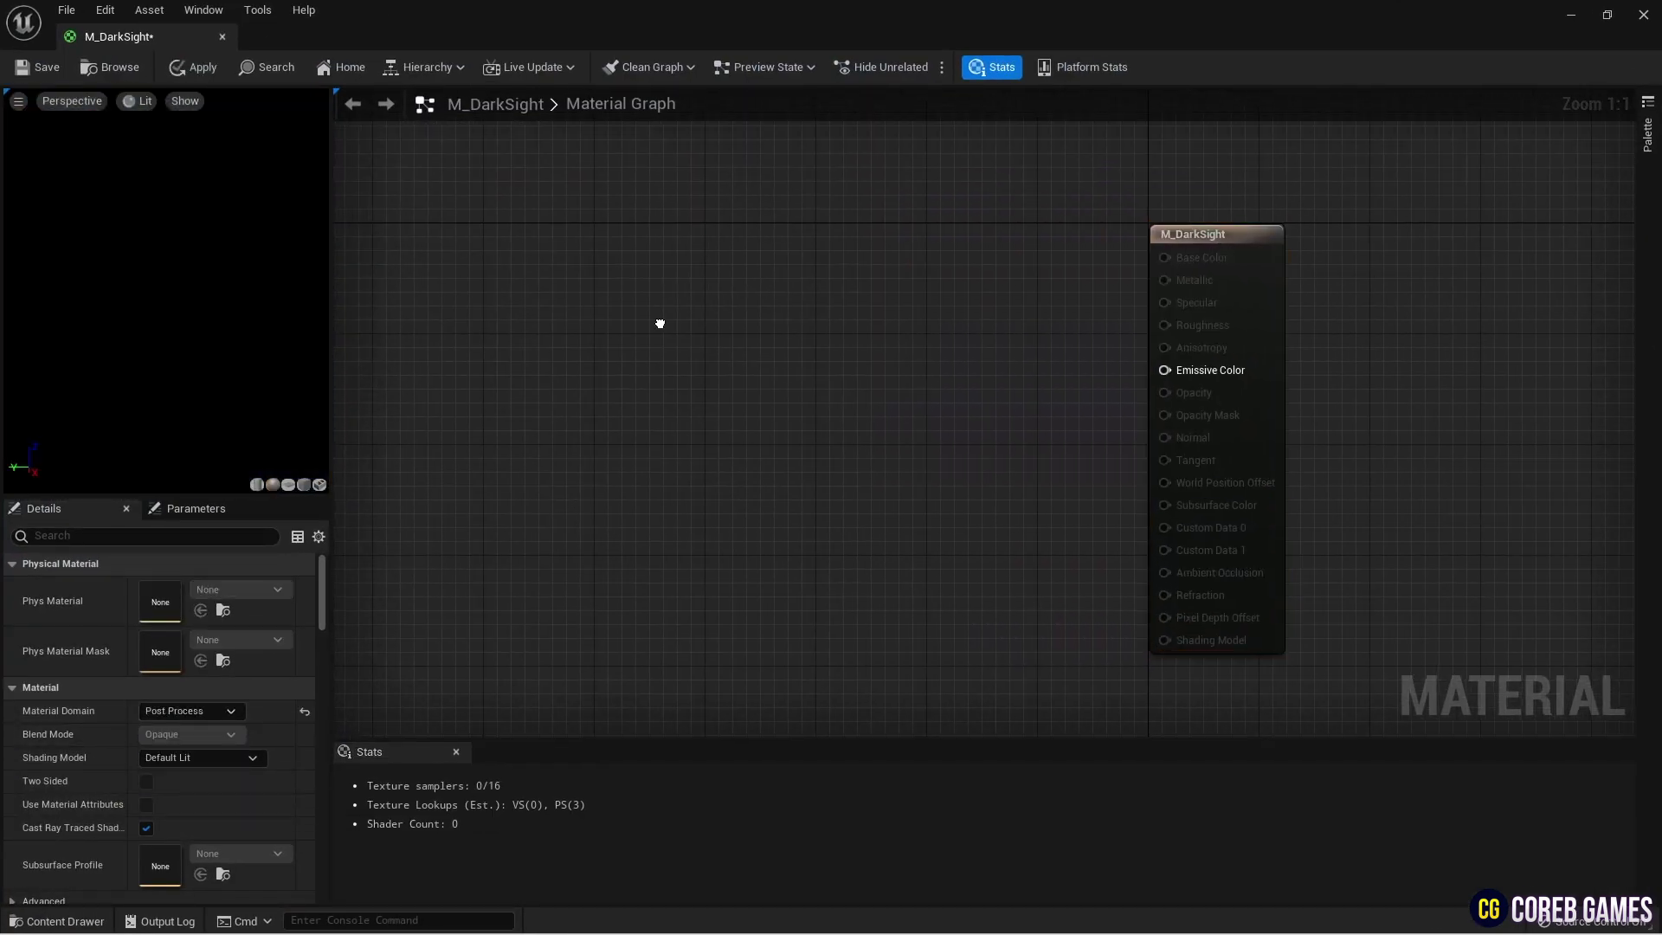
pyautogui.rightClick(607, 277)
pyautogui.write('scen')
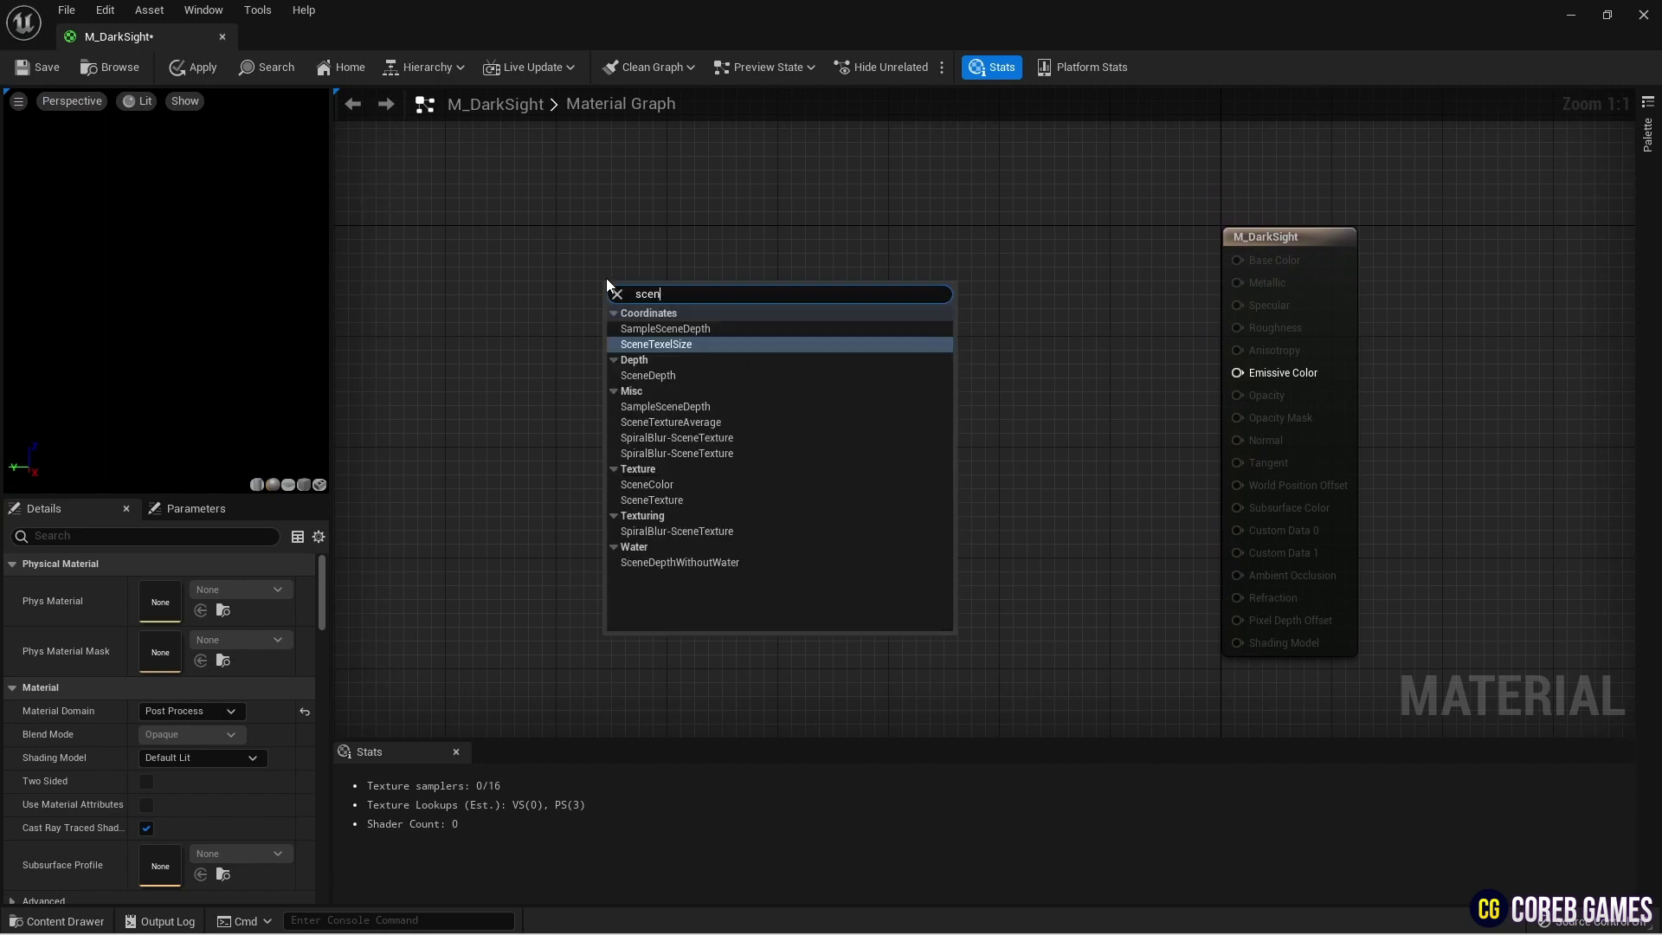
pyautogui.write('etex')
pyautogui.click(656, 423)
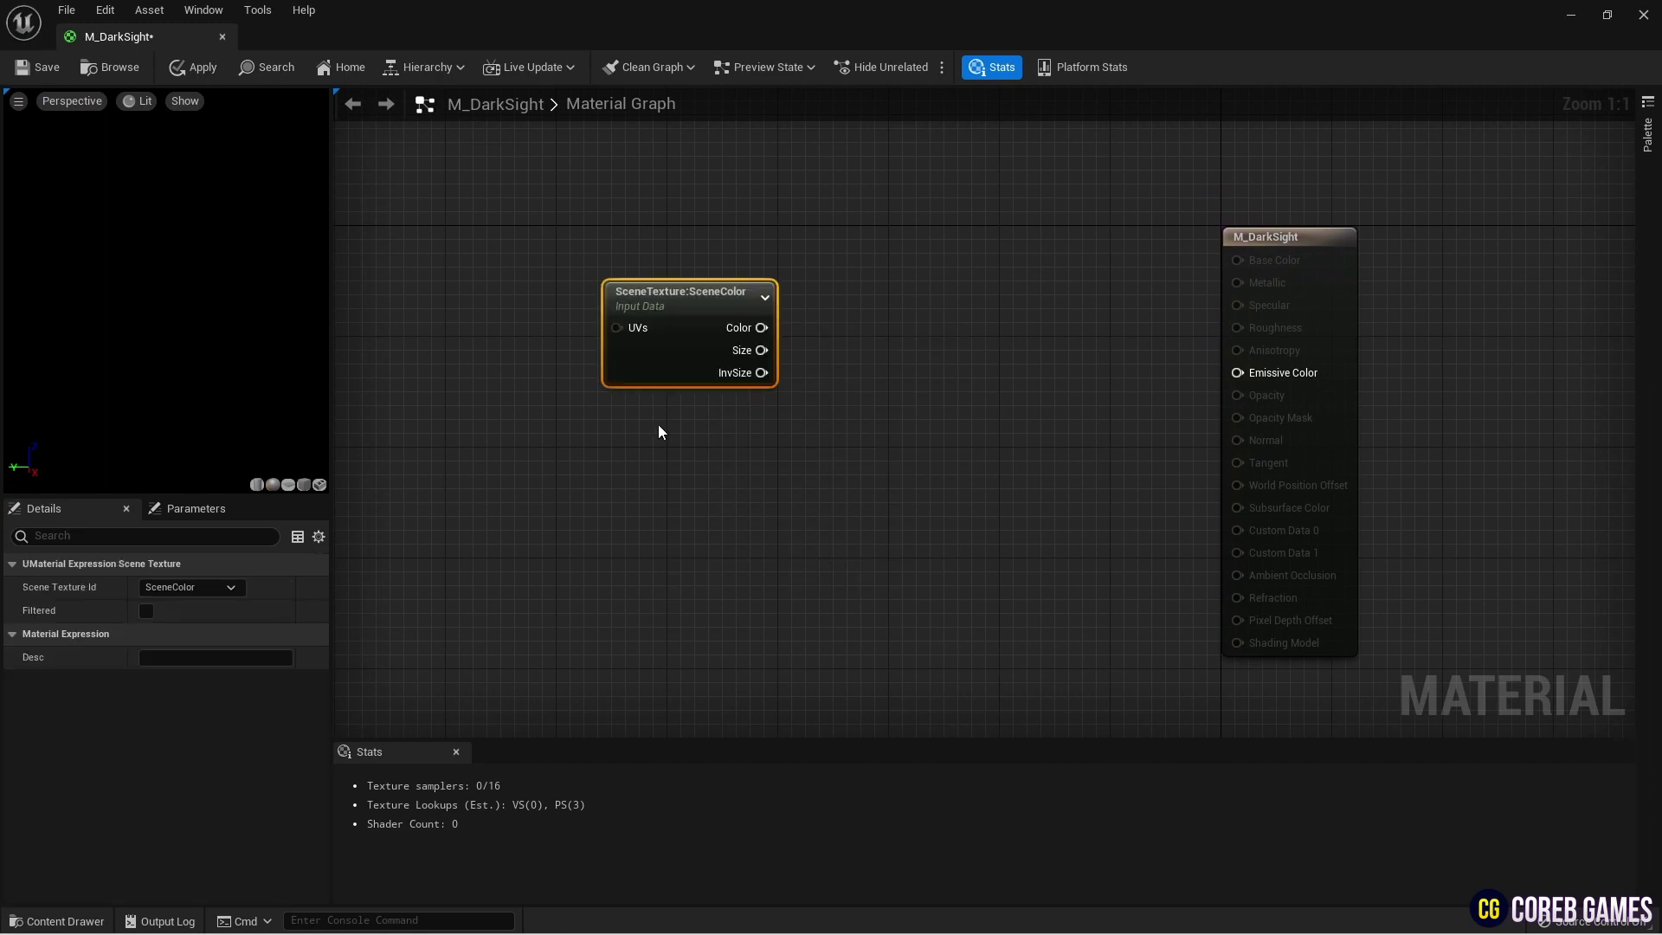
pyautogui.hotkey('ctrl', 'd')
pyautogui.moveTo(987, 442); pyautogui.dragTo(941, 475)
# - Set the scene textures to PostProcessInput0 and SceneDepth, with PostProcessInput0 at the left
pyautogui.click(645, 313)
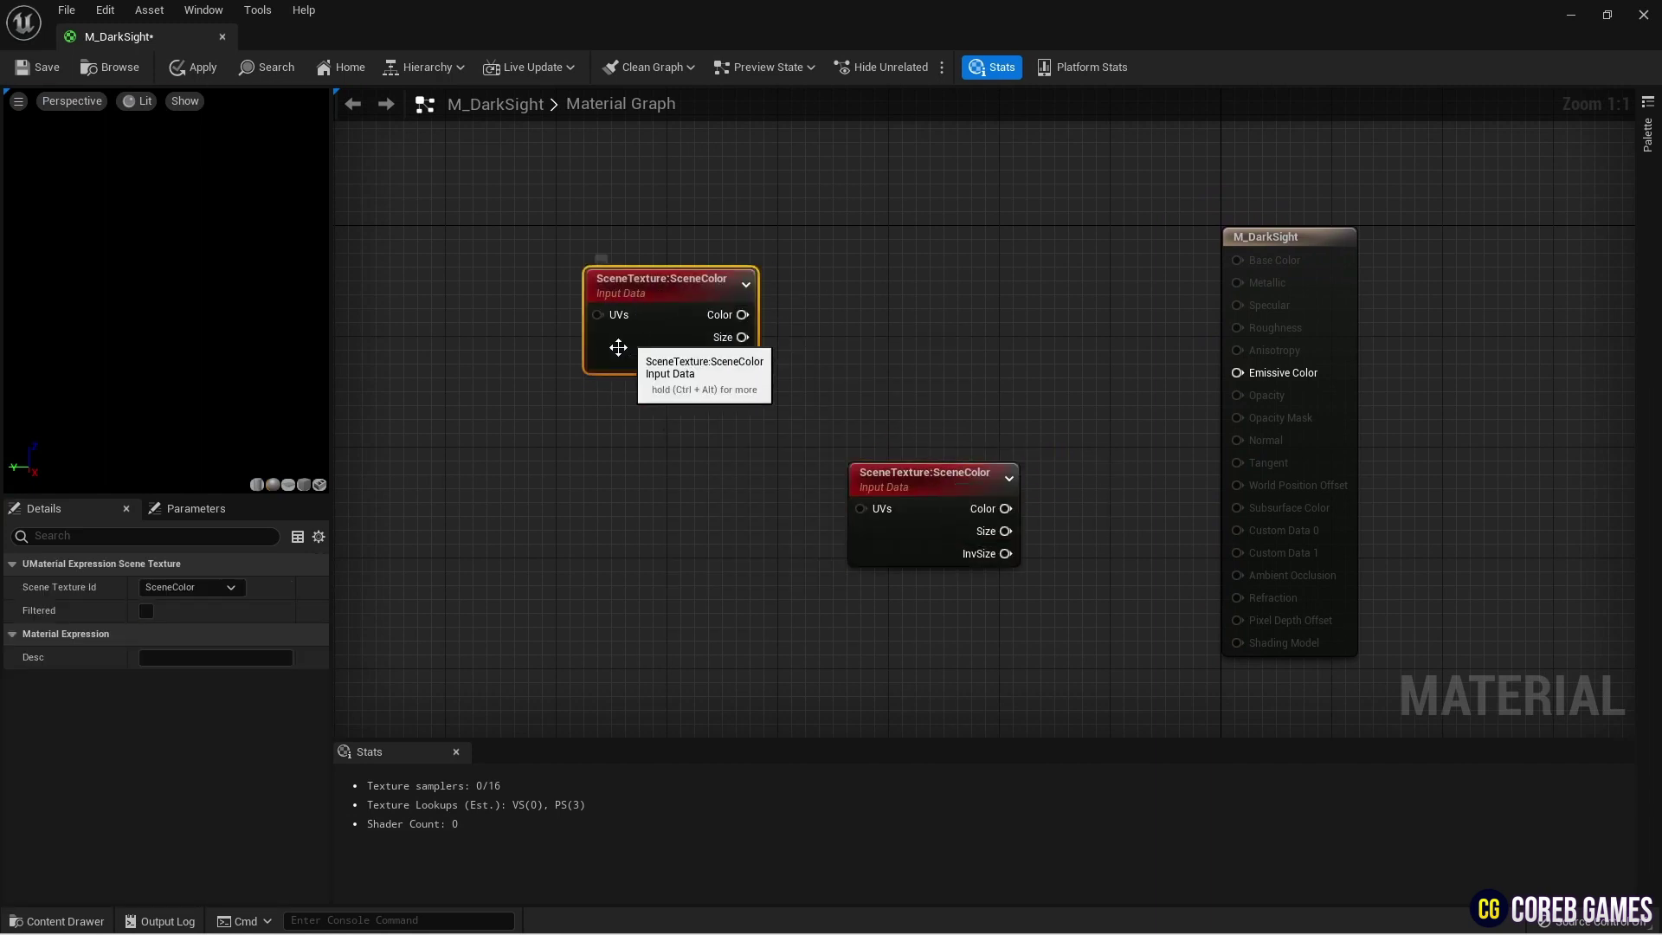
pyautogui.click(229, 588)
pyautogui.click(187, 445)
pyautogui.click(929, 475)
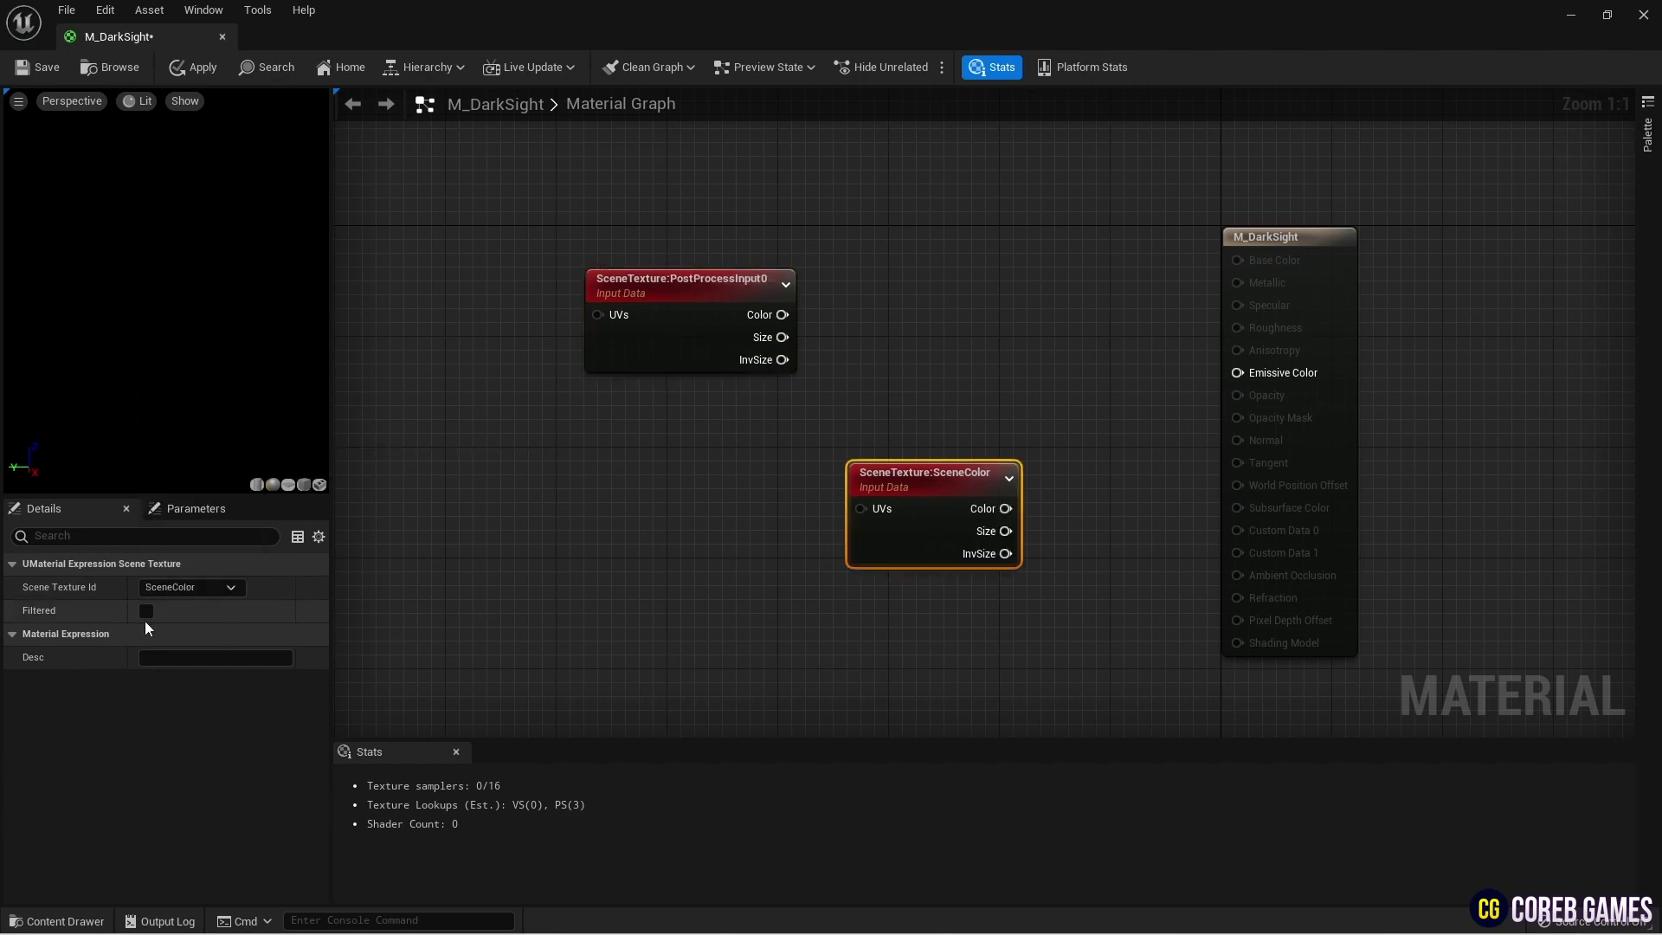
pyautogui.click(229, 589)
pyautogui.click(171, 231)
pyautogui.moveTo(929, 476); pyautogui.dragTo(903, 546)
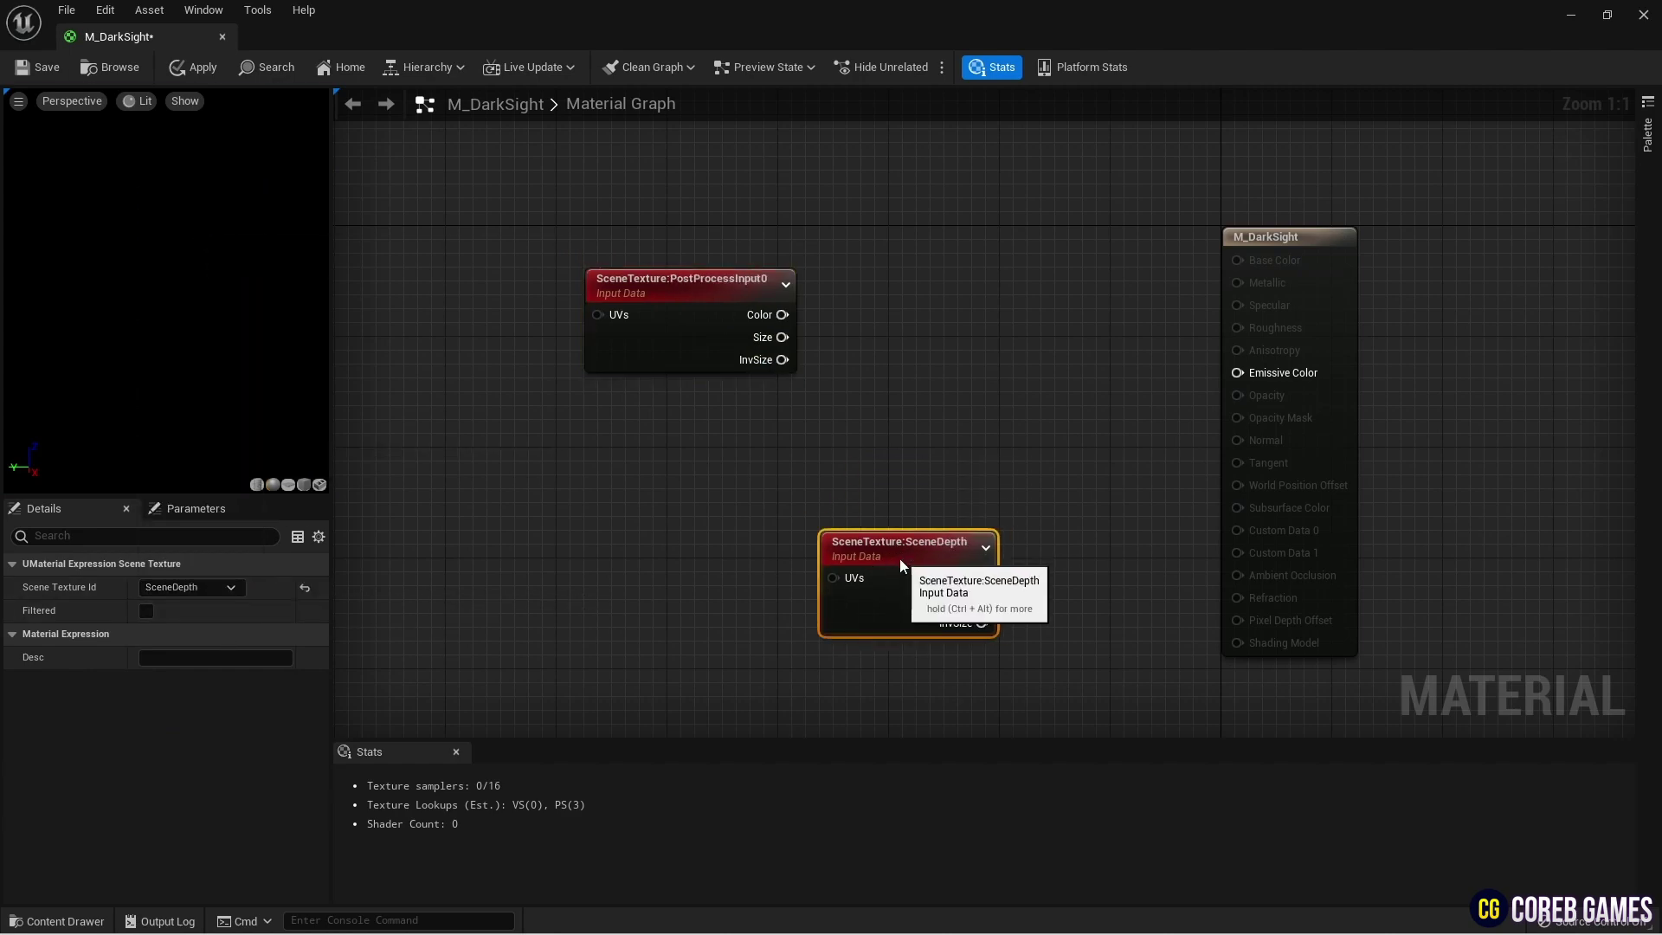
pyautogui.moveTo(654, 310); pyautogui.dragTo(471, 324)
pyautogui.rightClick(670, 292)
pyautogui.write('mask')
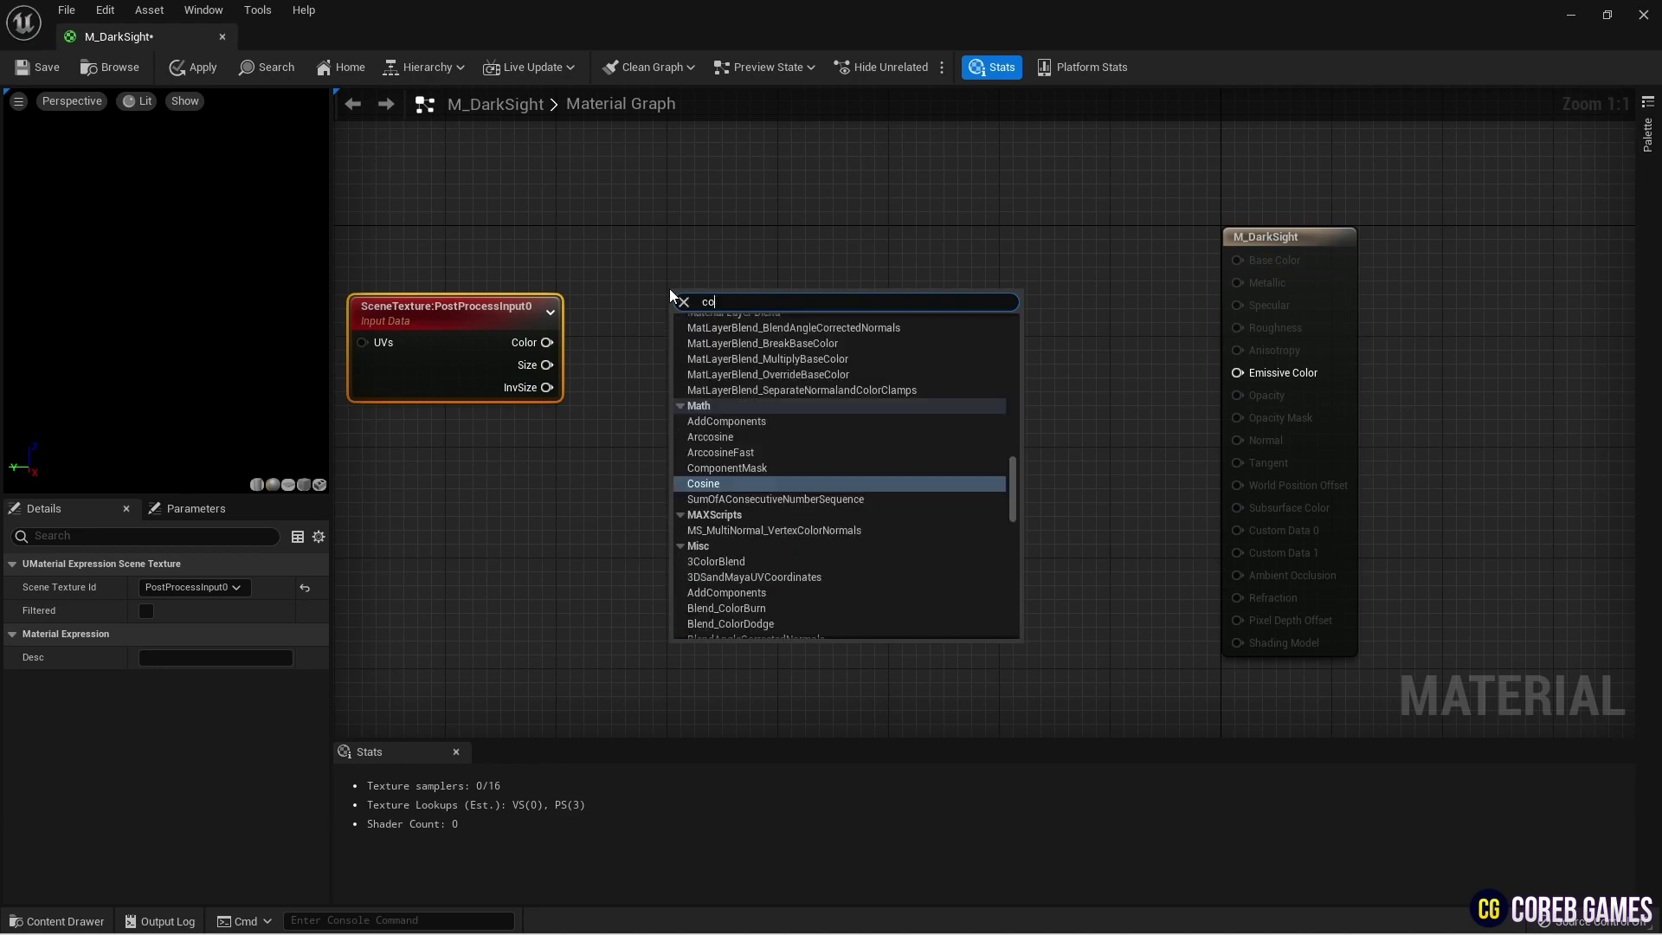
# - Add a ComponentMask fed by PostProcessInput0 Color and wire it to Emissive Color
pyautogui.press('Return')
pyautogui.moveTo(547, 342)
pyautogui.mouseDown()
pyautogui.moveTo(684, 323)
pyautogui.moveTo(636, 329)
pyautogui.moveTo(1237, 373)
pyautogui.mouseUp()
pyautogui.click(148, 633)
pyautogui.keyDown('ctrl'); pyautogui.click(547, 323); pyautogui.keyUp('ctrl')
pyautogui.moveTo(546, 323); pyautogui.dragTo(560, 336)
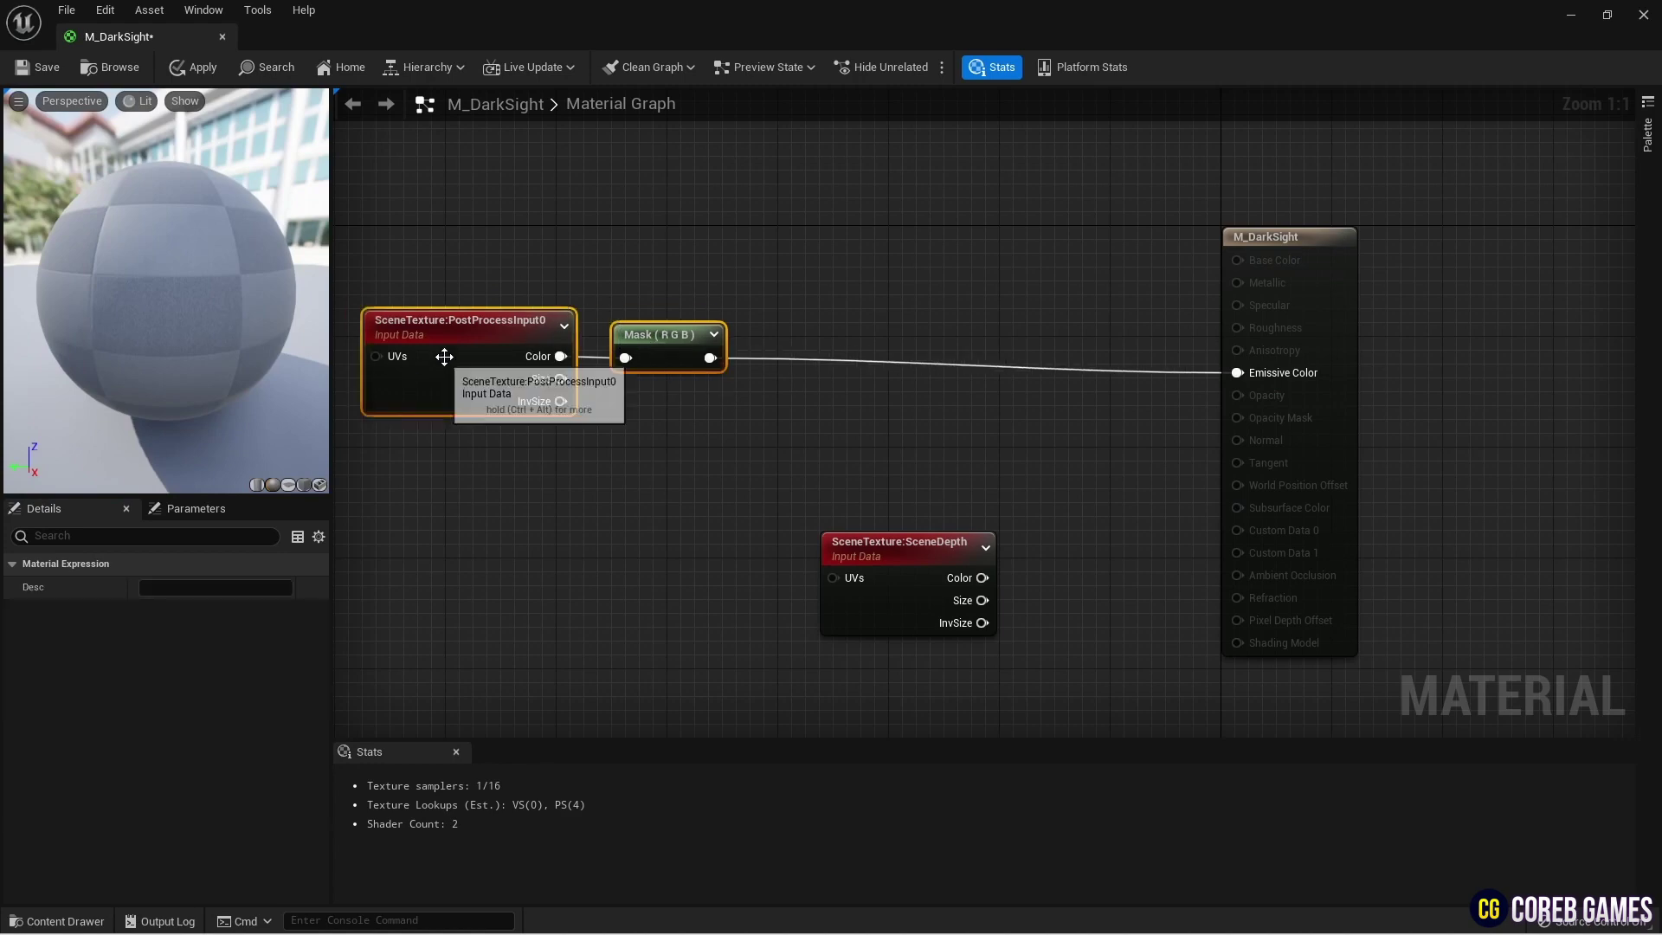
# - Restrict the ComponentMask to the R channel only
pyautogui.click(668, 351)
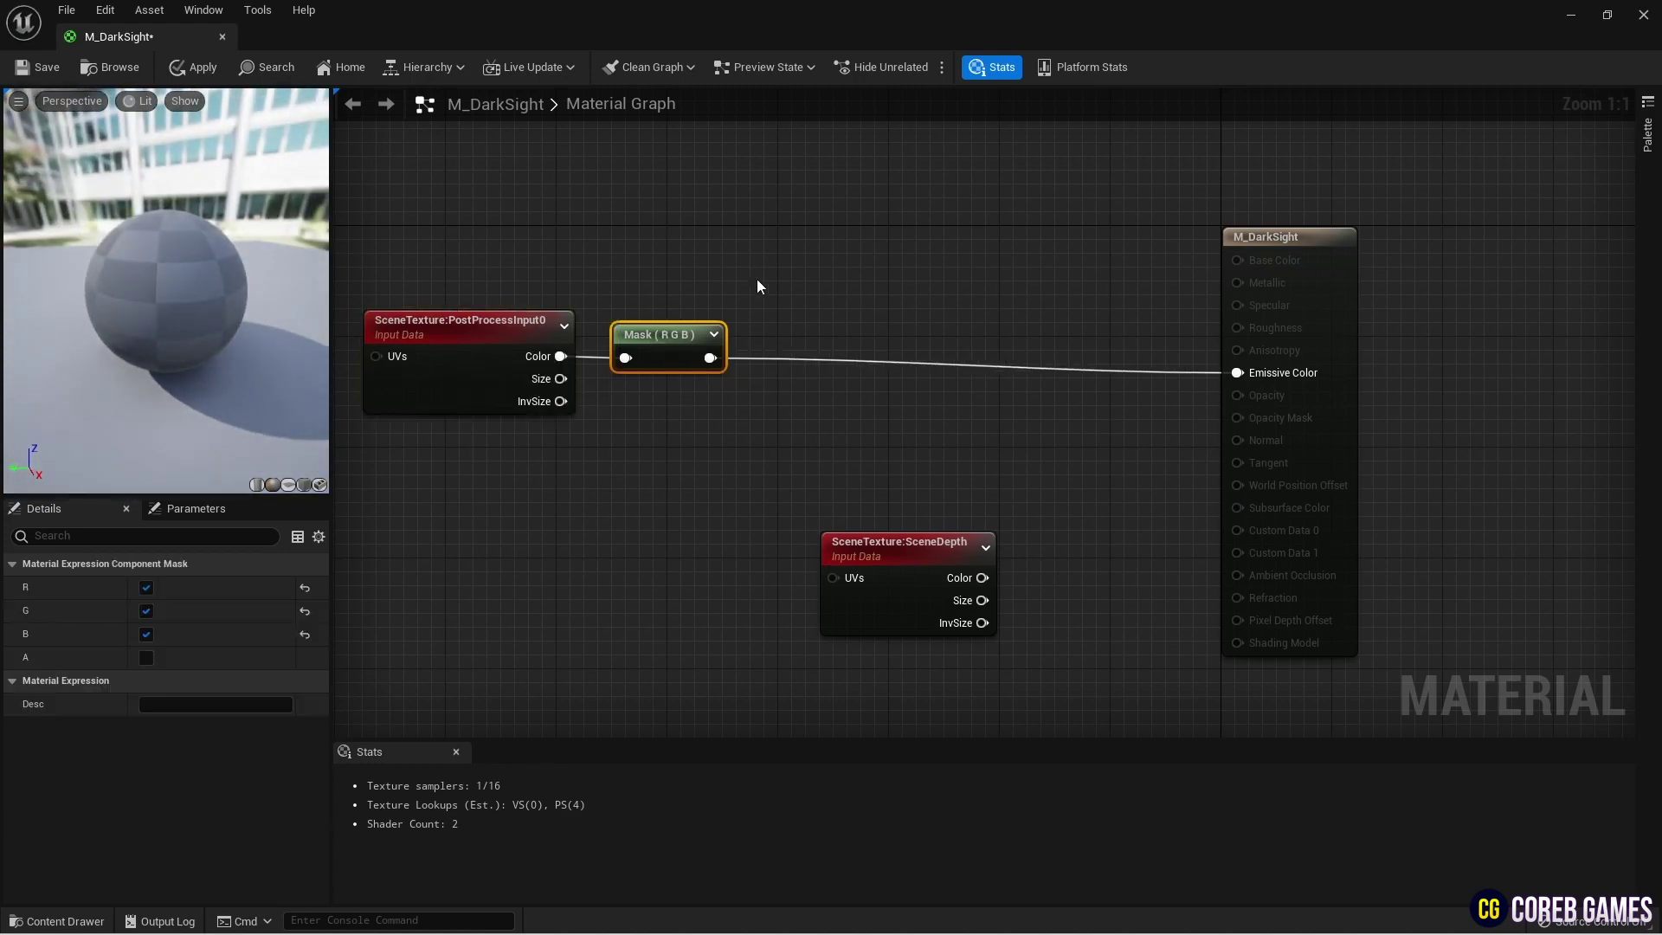
pyautogui.click(147, 612)
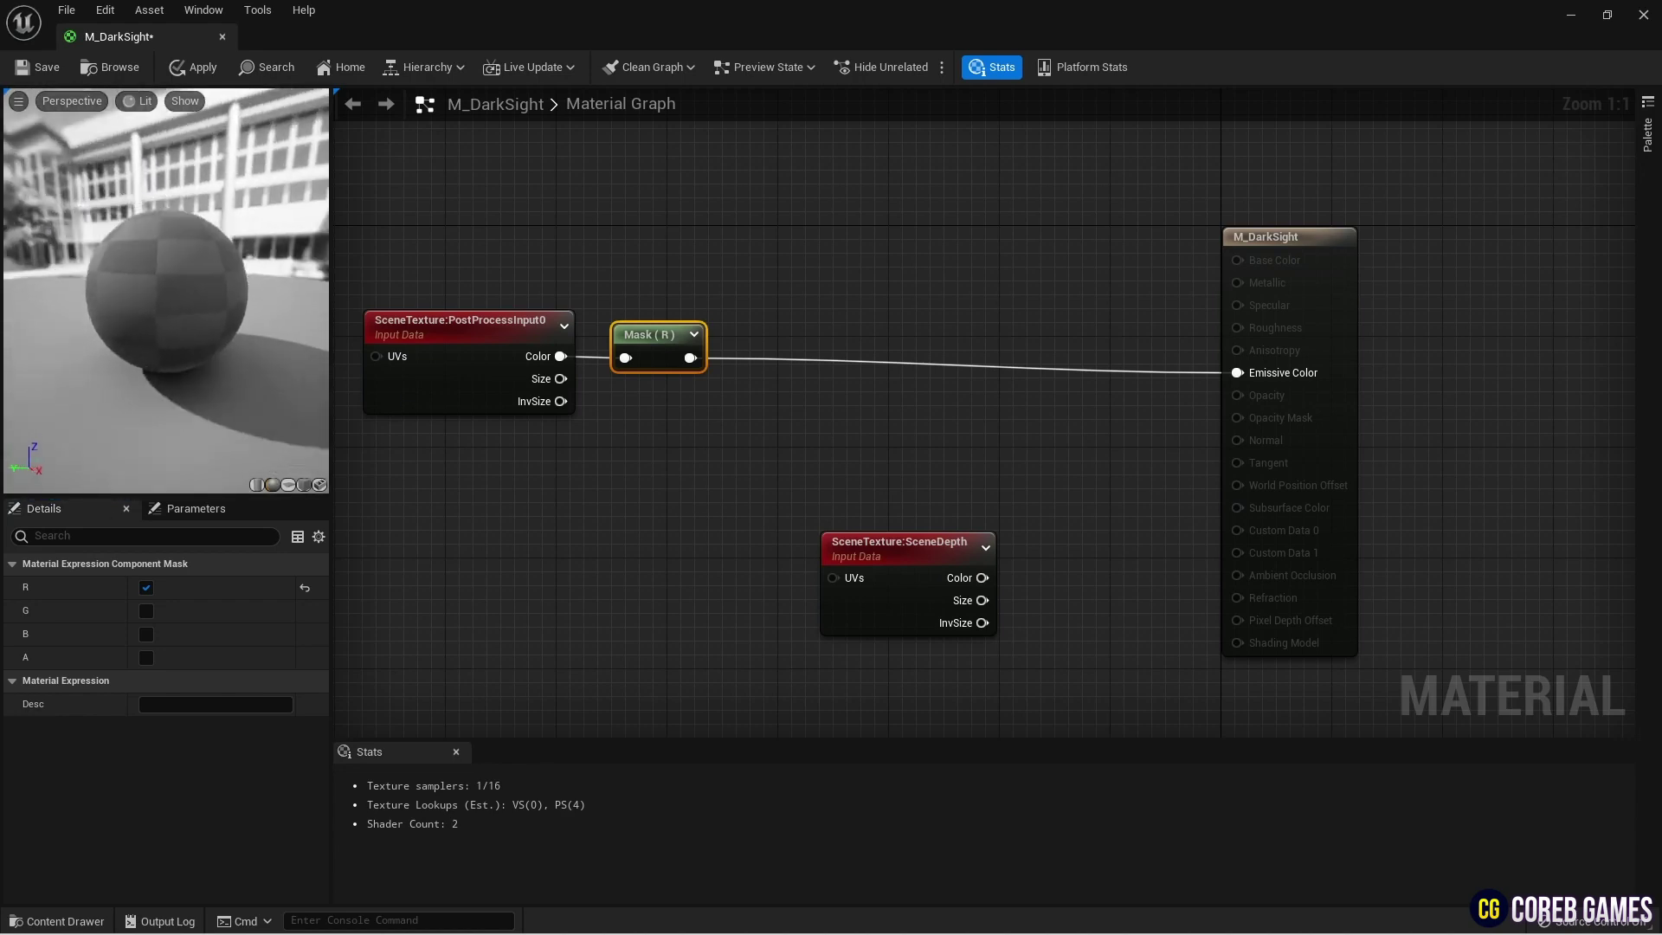
pyautogui.keyDown('ctrl'); pyautogui.click(519, 324); pyautogui.keyUp('ctrl')
pyautogui.moveTo(656, 347); pyautogui.dragTo(784, 285, button='right')
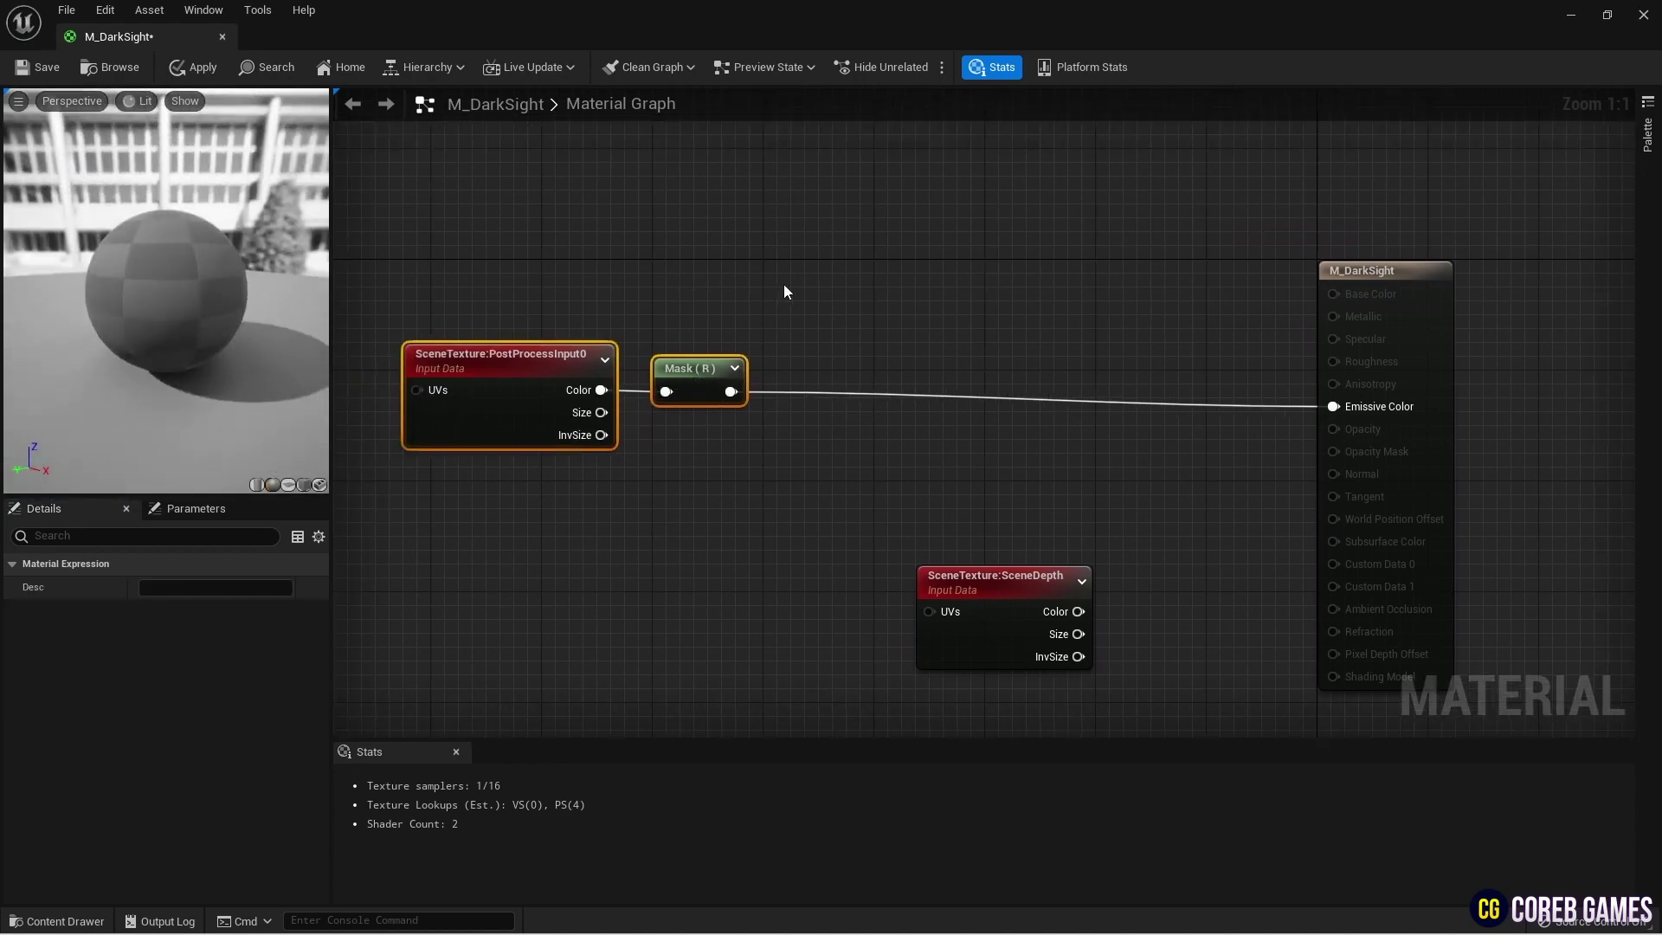
pyautogui.rightClick(783, 285)
# - Insert a Power node between the mask and Emissive Color
pyautogui.press('Escape')
pyautogui.click(783, 285)
pyautogui.moveTo(832, 297); pyautogui.dragTo(833, 367)
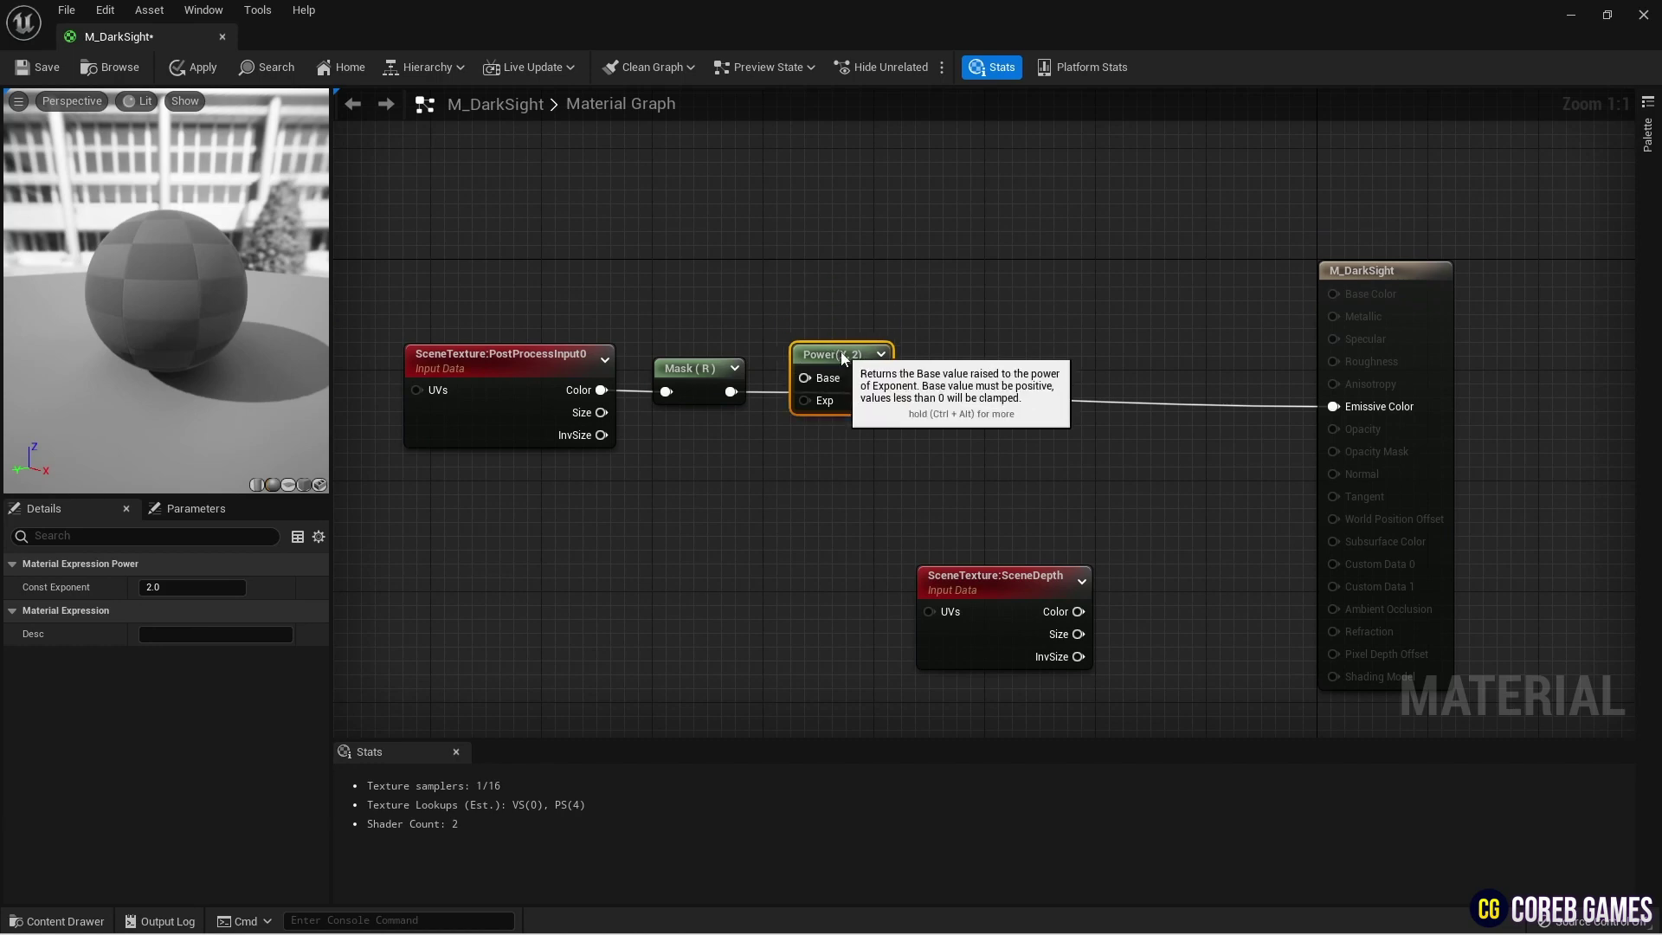
# - Add a Contrast scalar parameter, default 1.0, feeding the Power node's Exp input
pyautogui.click(645, 476)
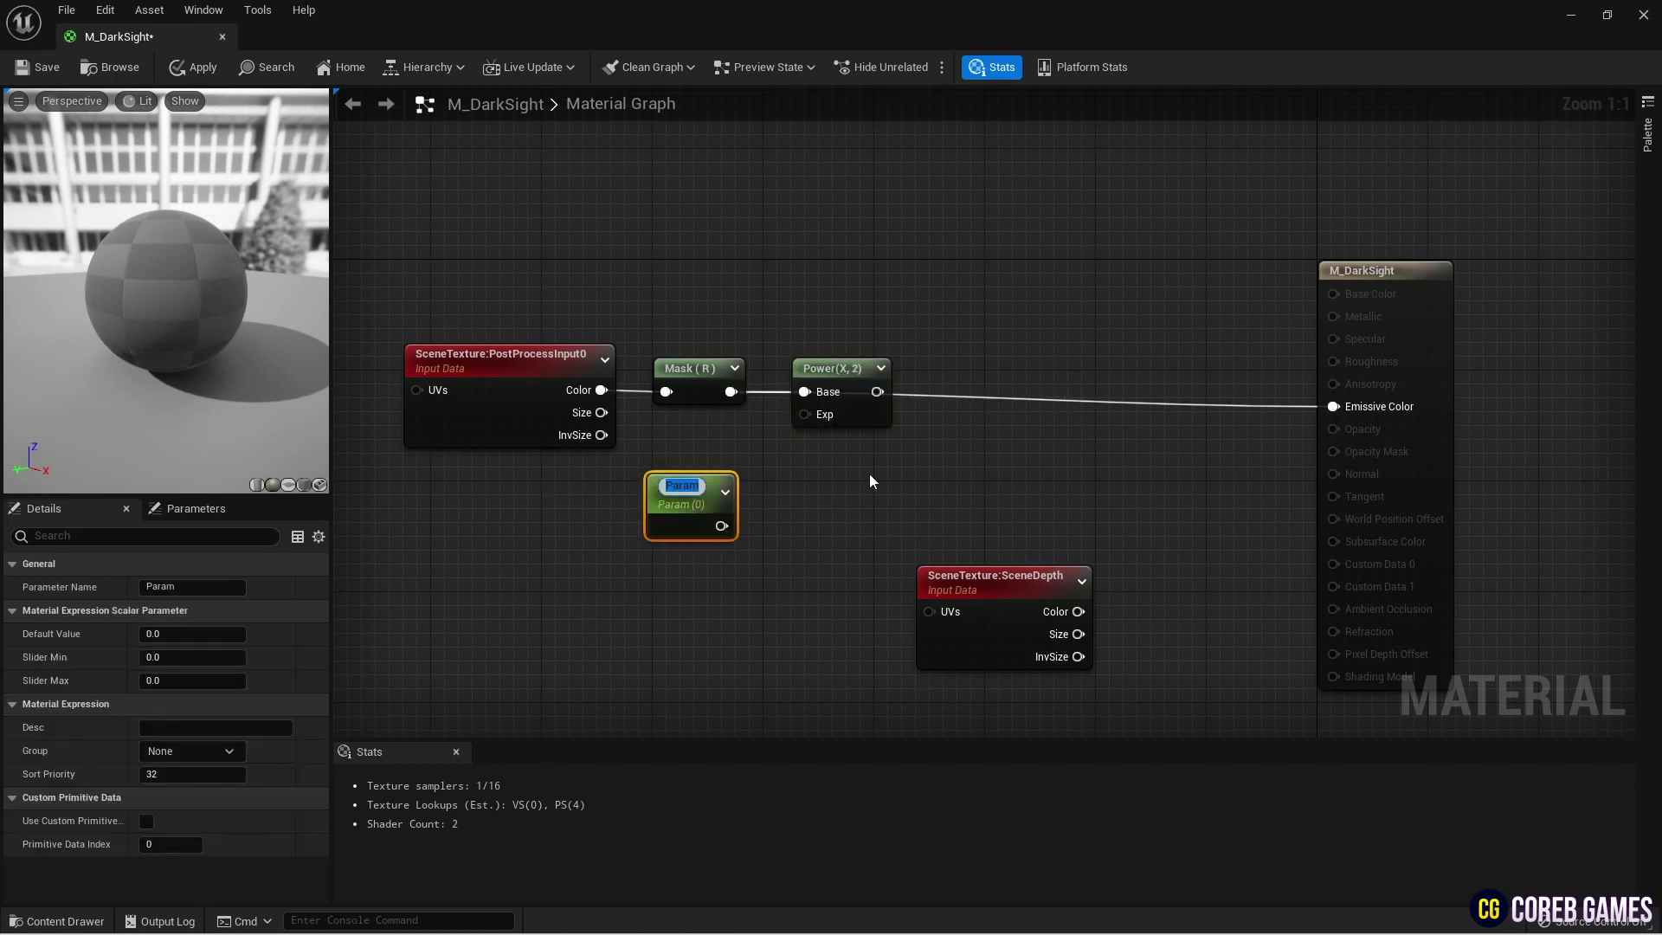
pyautogui.write('Contras')
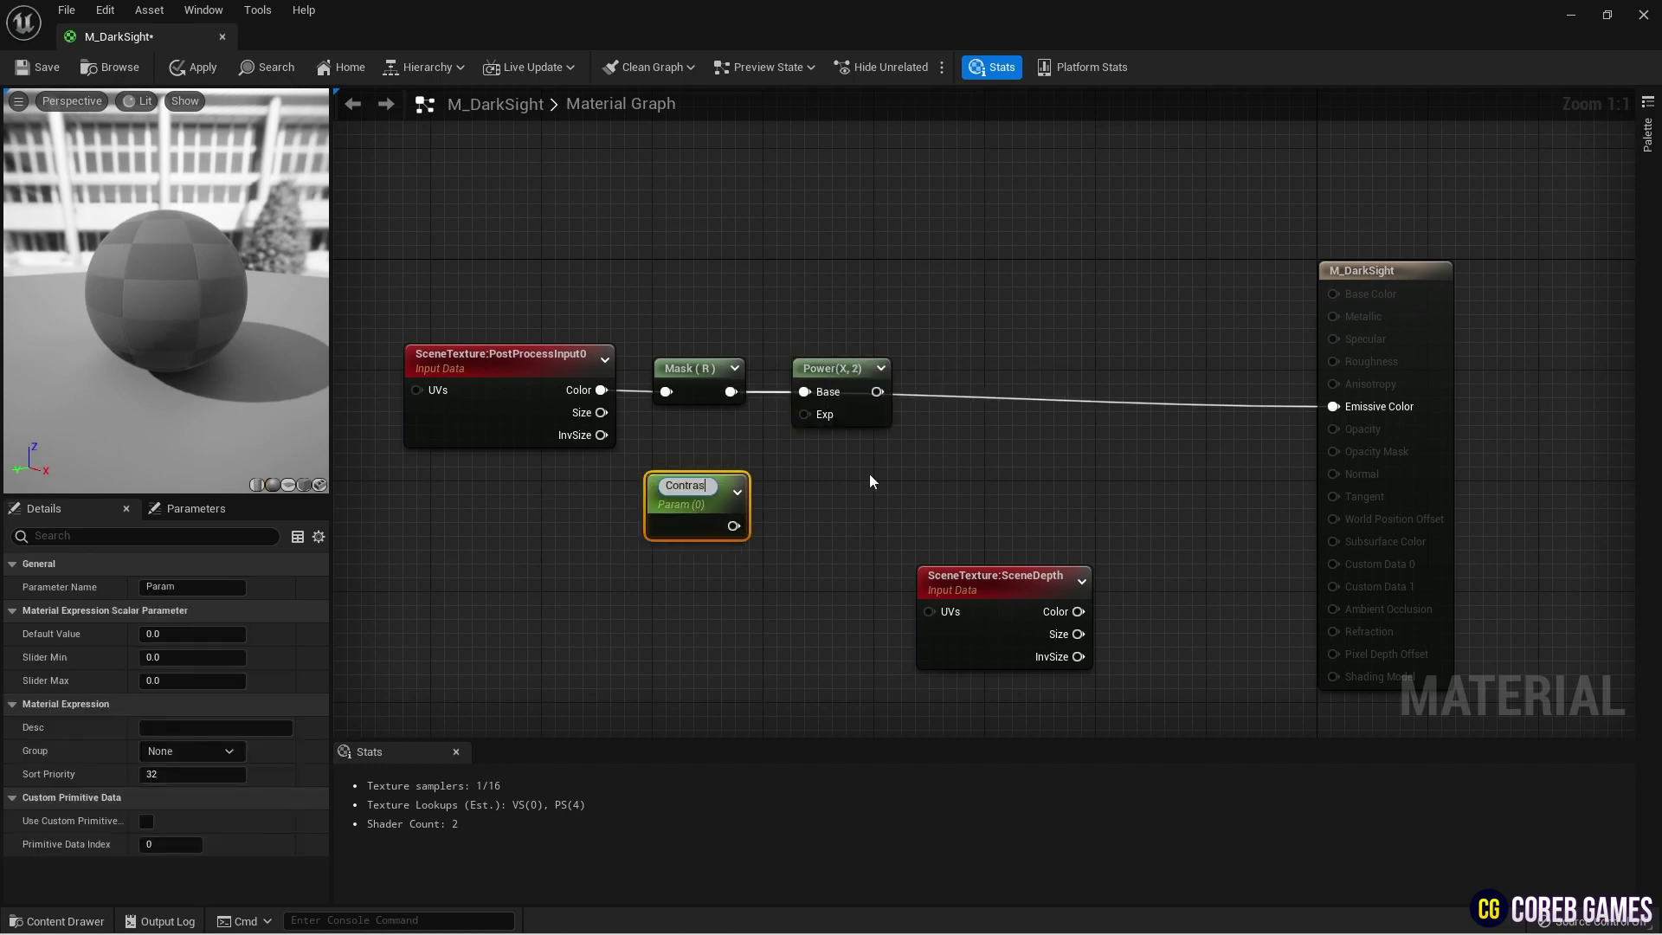
pyautogui.write('t')
pyautogui.press('Return')
pyautogui.click(869, 480)
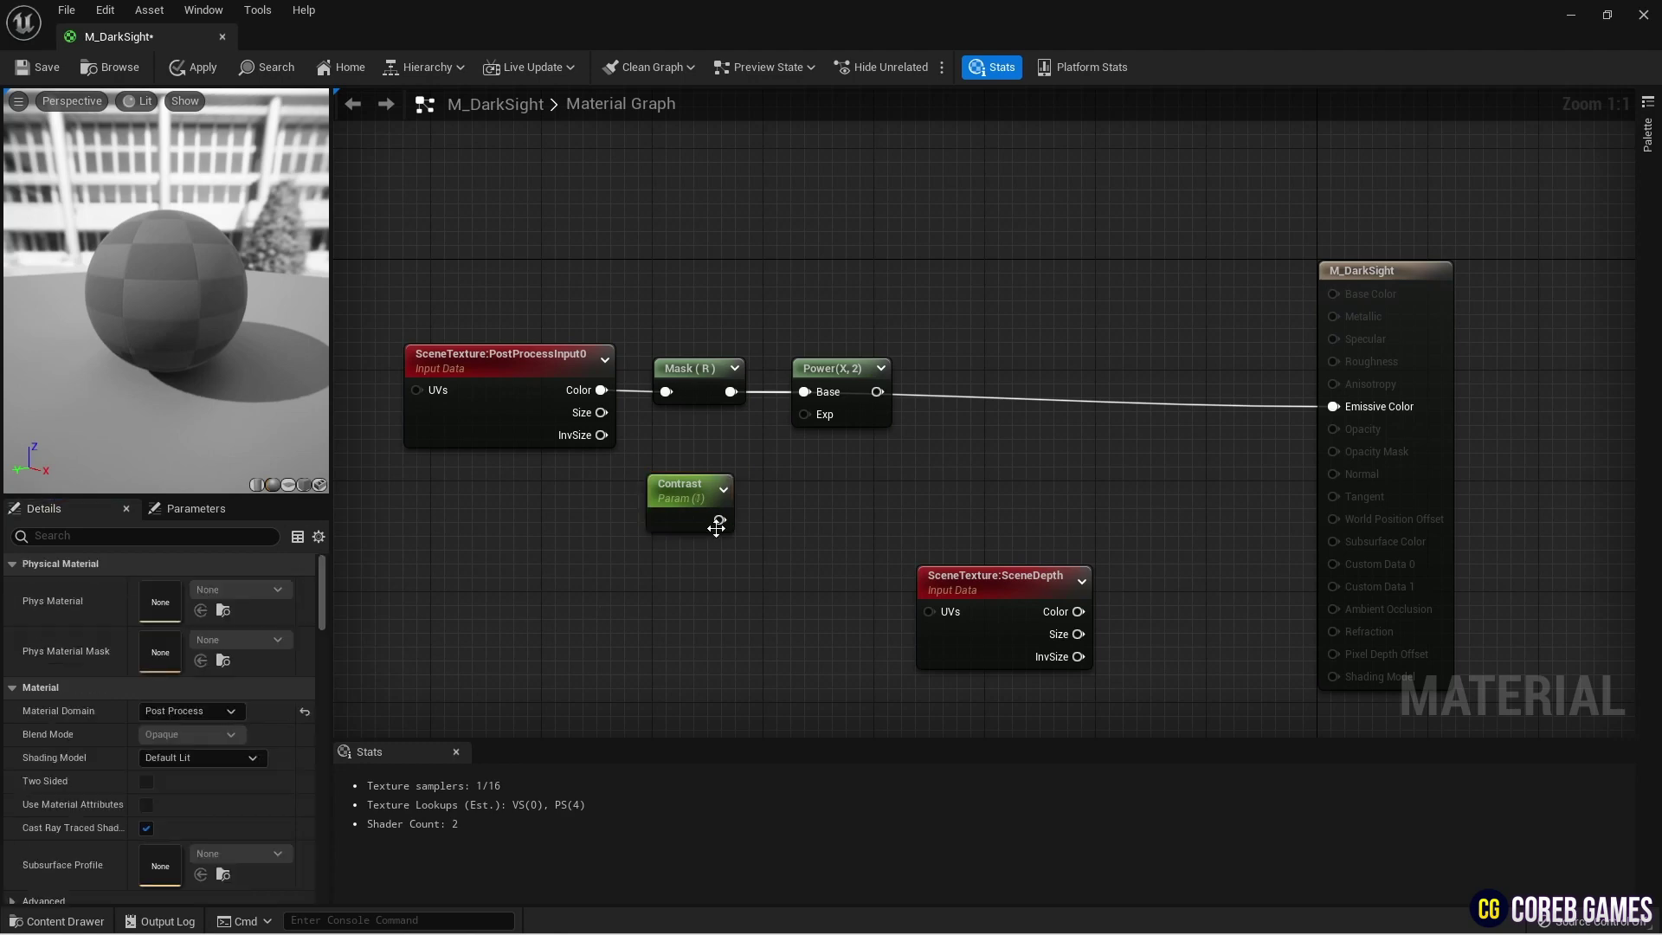
pyautogui.moveTo(719, 519); pyautogui.dragTo(805, 414)
pyautogui.click(680, 500)
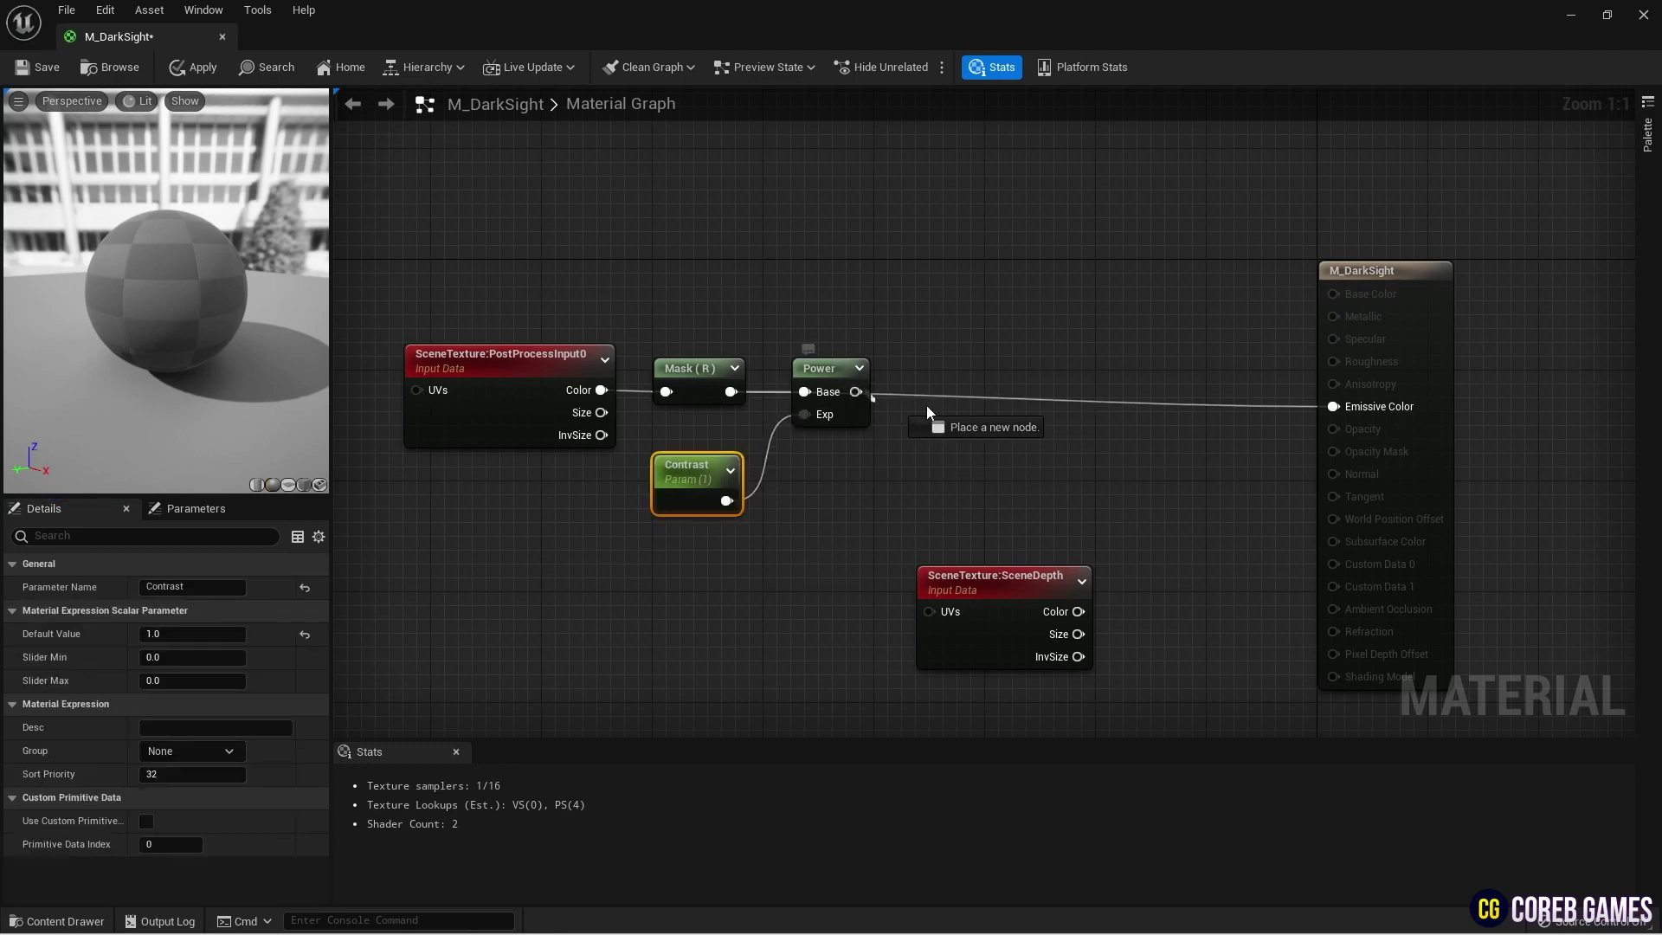
pyautogui.moveTo(877, 293); pyautogui.dragTo(728, 345, button='right')
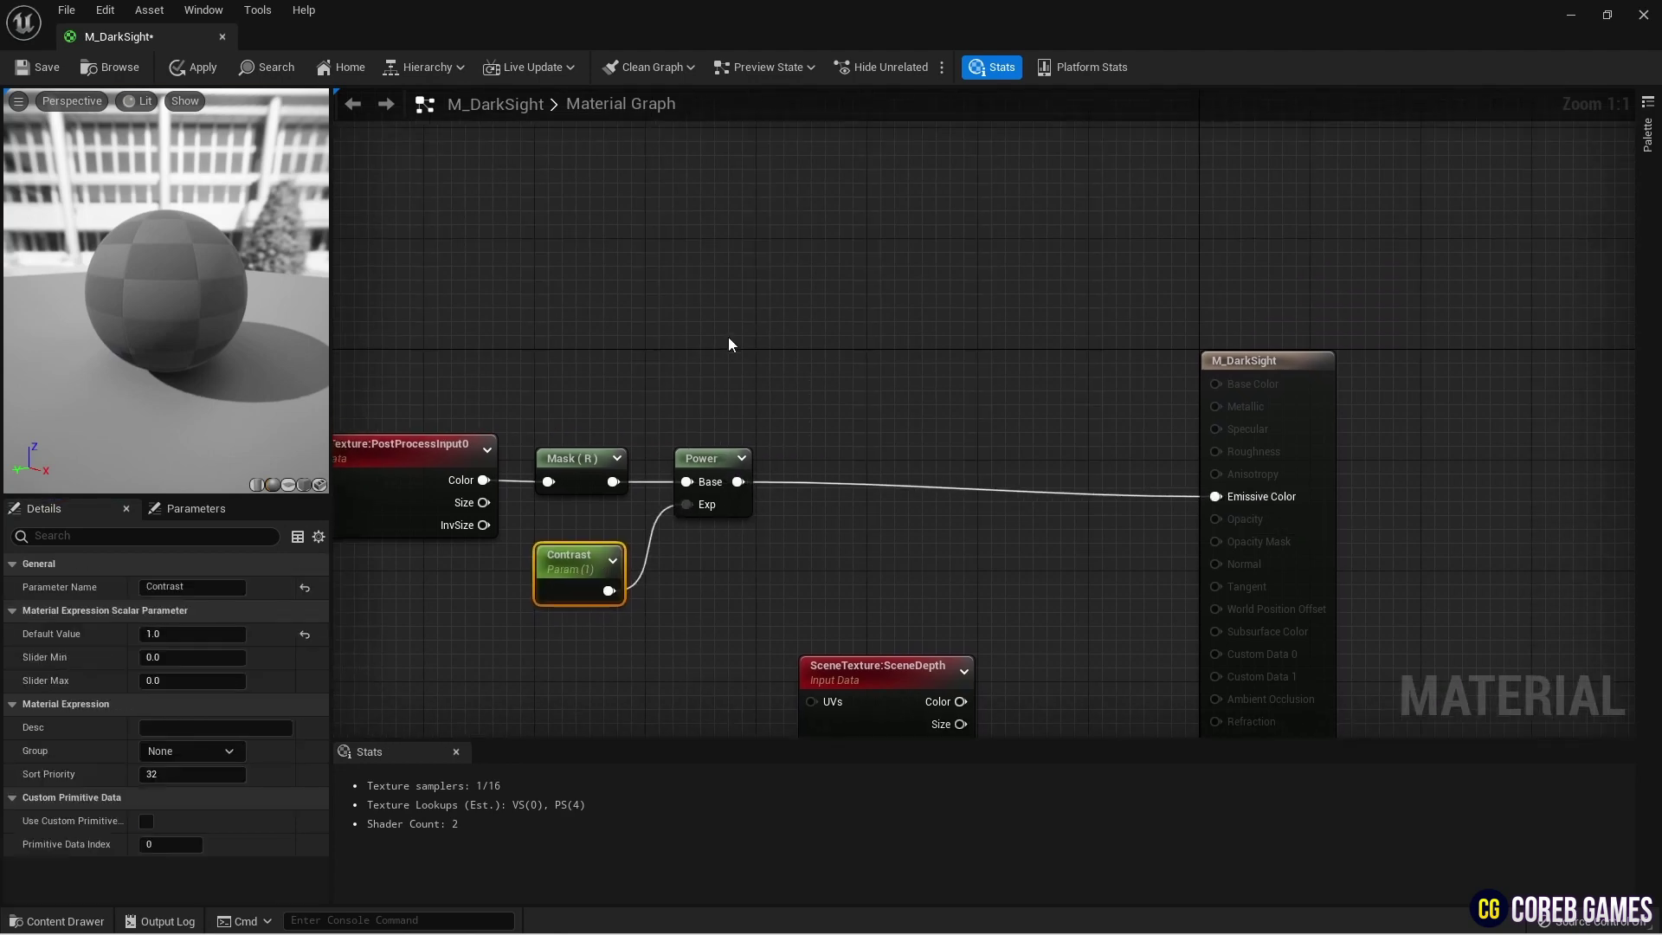
pyautogui.click(689, 206)
# - Convert the colour constant into a white Background Color parameter
pyautogui.rightClick(754, 230)
pyautogui.click(833, 264)
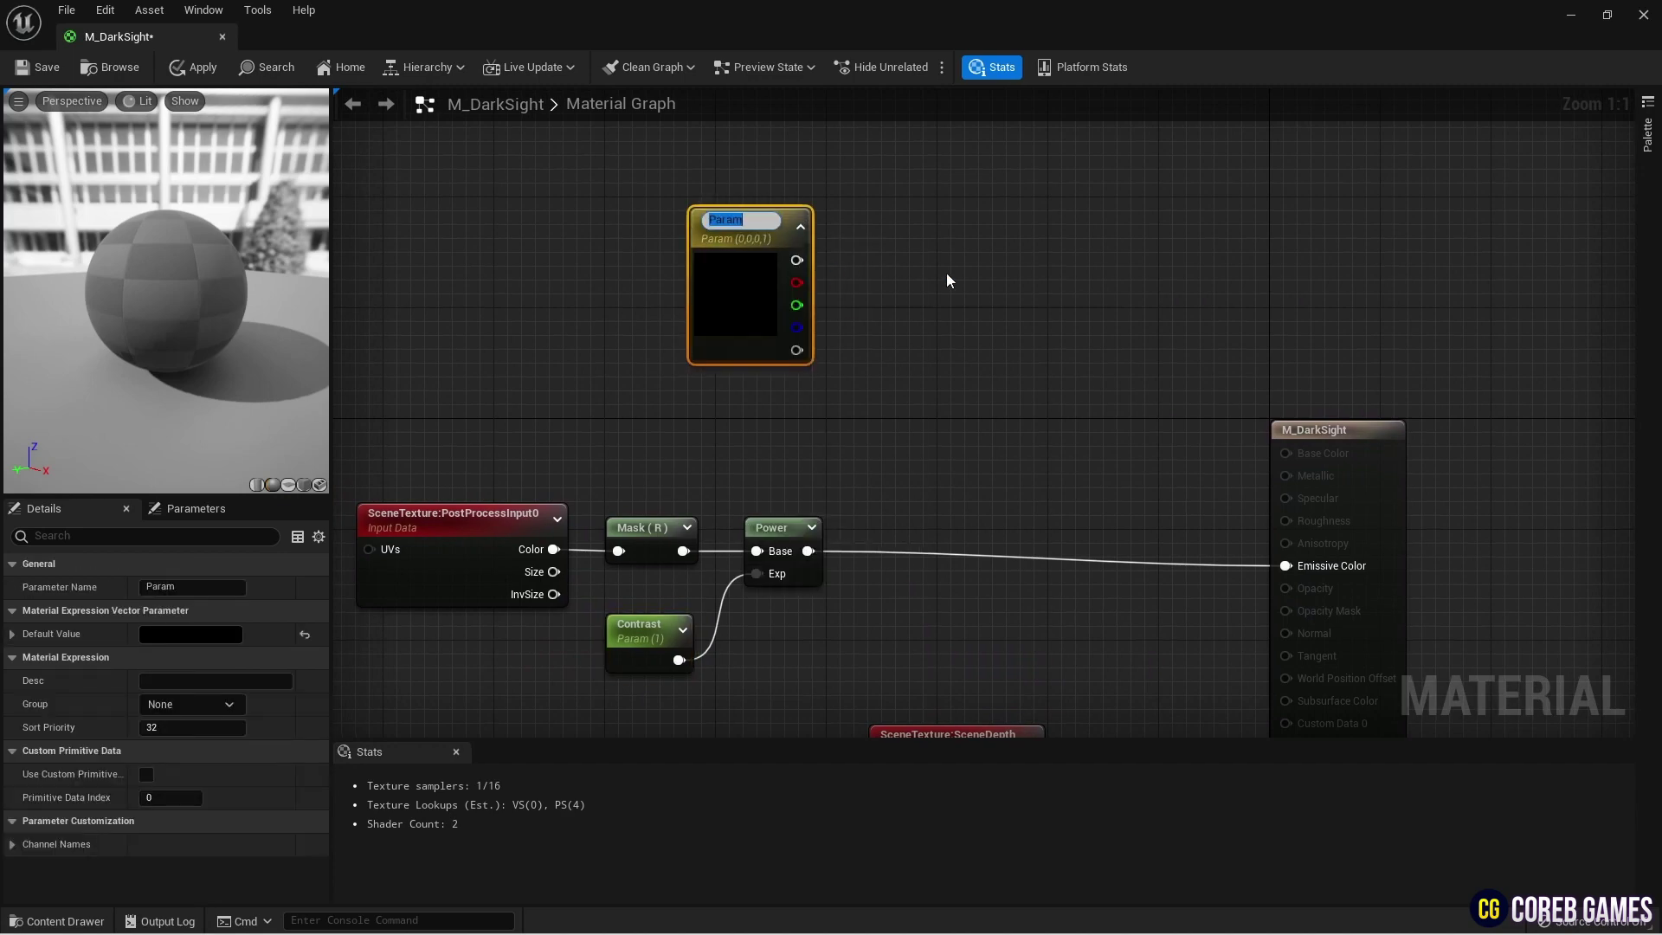
pyautogui.write('Background Color')
pyautogui.press('Return')
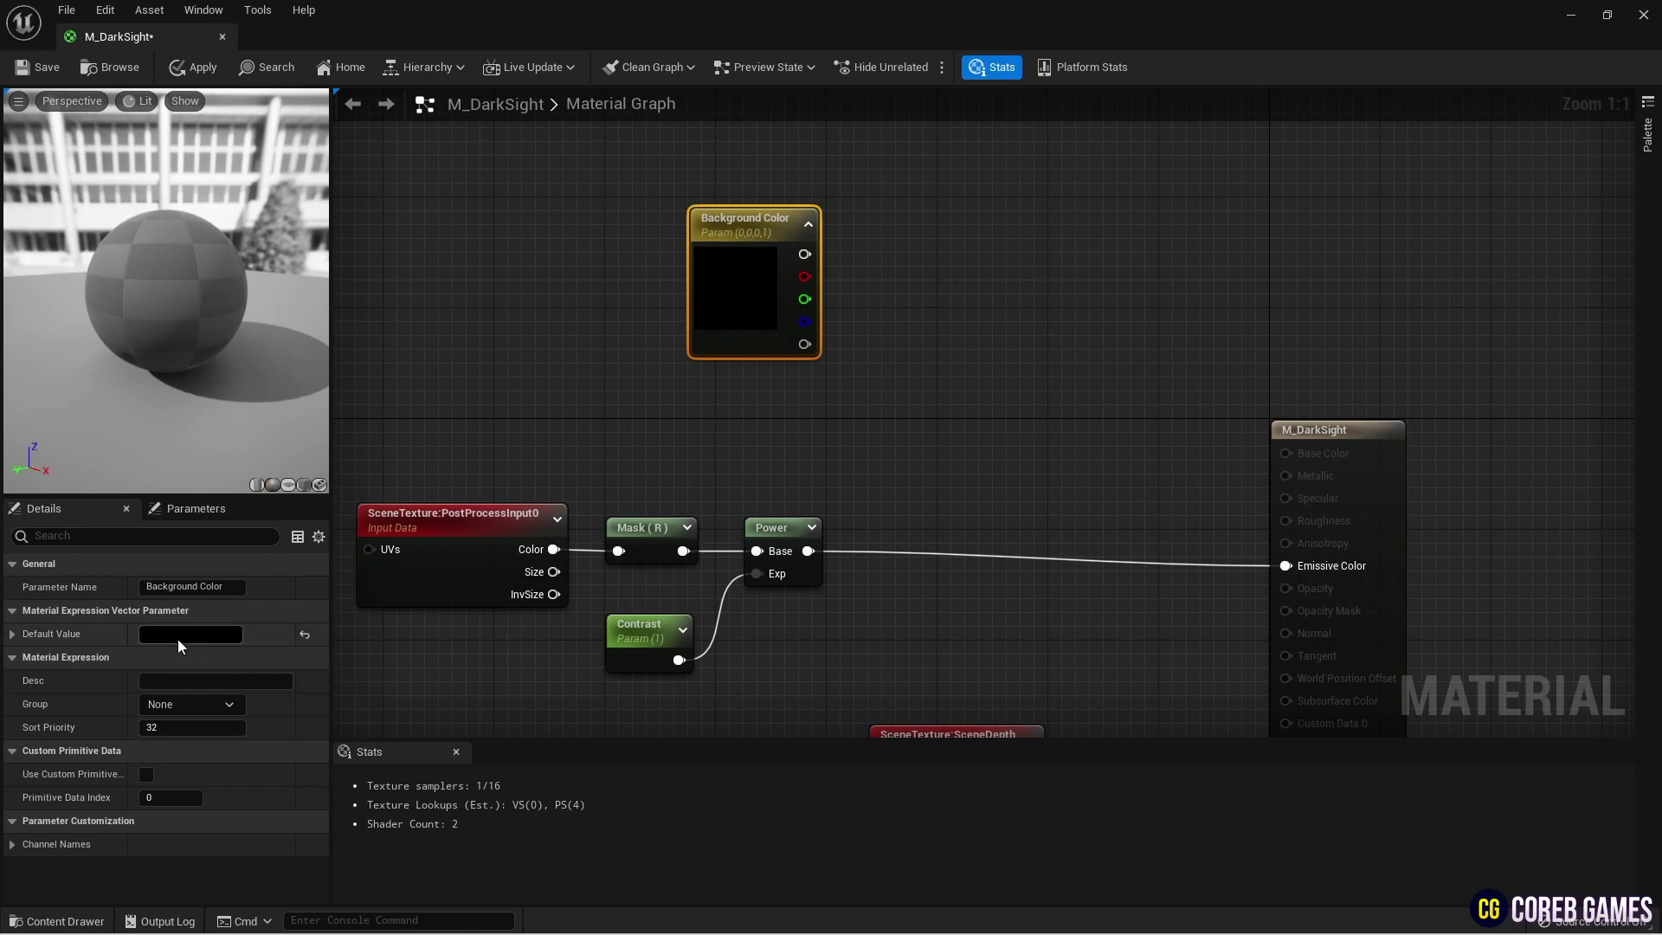
pyautogui.click(172, 636)
pyautogui.press('Tab')
pyautogui.write('1')
pyautogui.press('Tab')
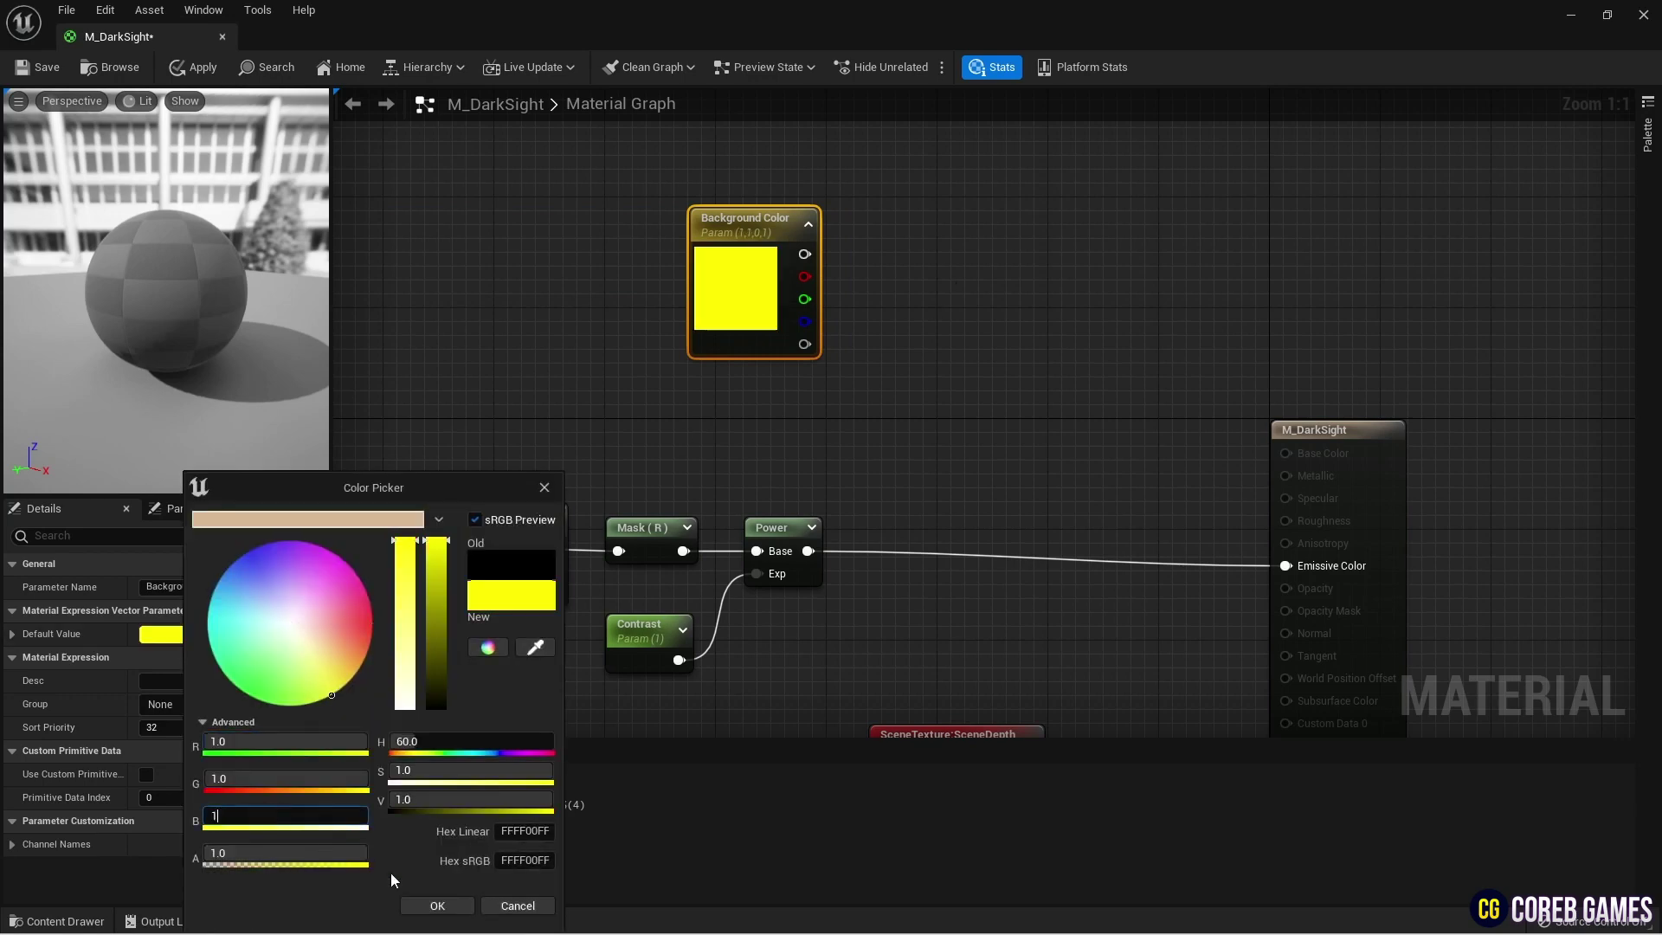
pyautogui.write('1')
pyautogui.click(437, 905)
# - Multiply Background Color by the Power result
pyautogui.moveTo(801, 263); pyautogui.dragTo(727, 259, button='right')
pyautogui.click(813, 341)
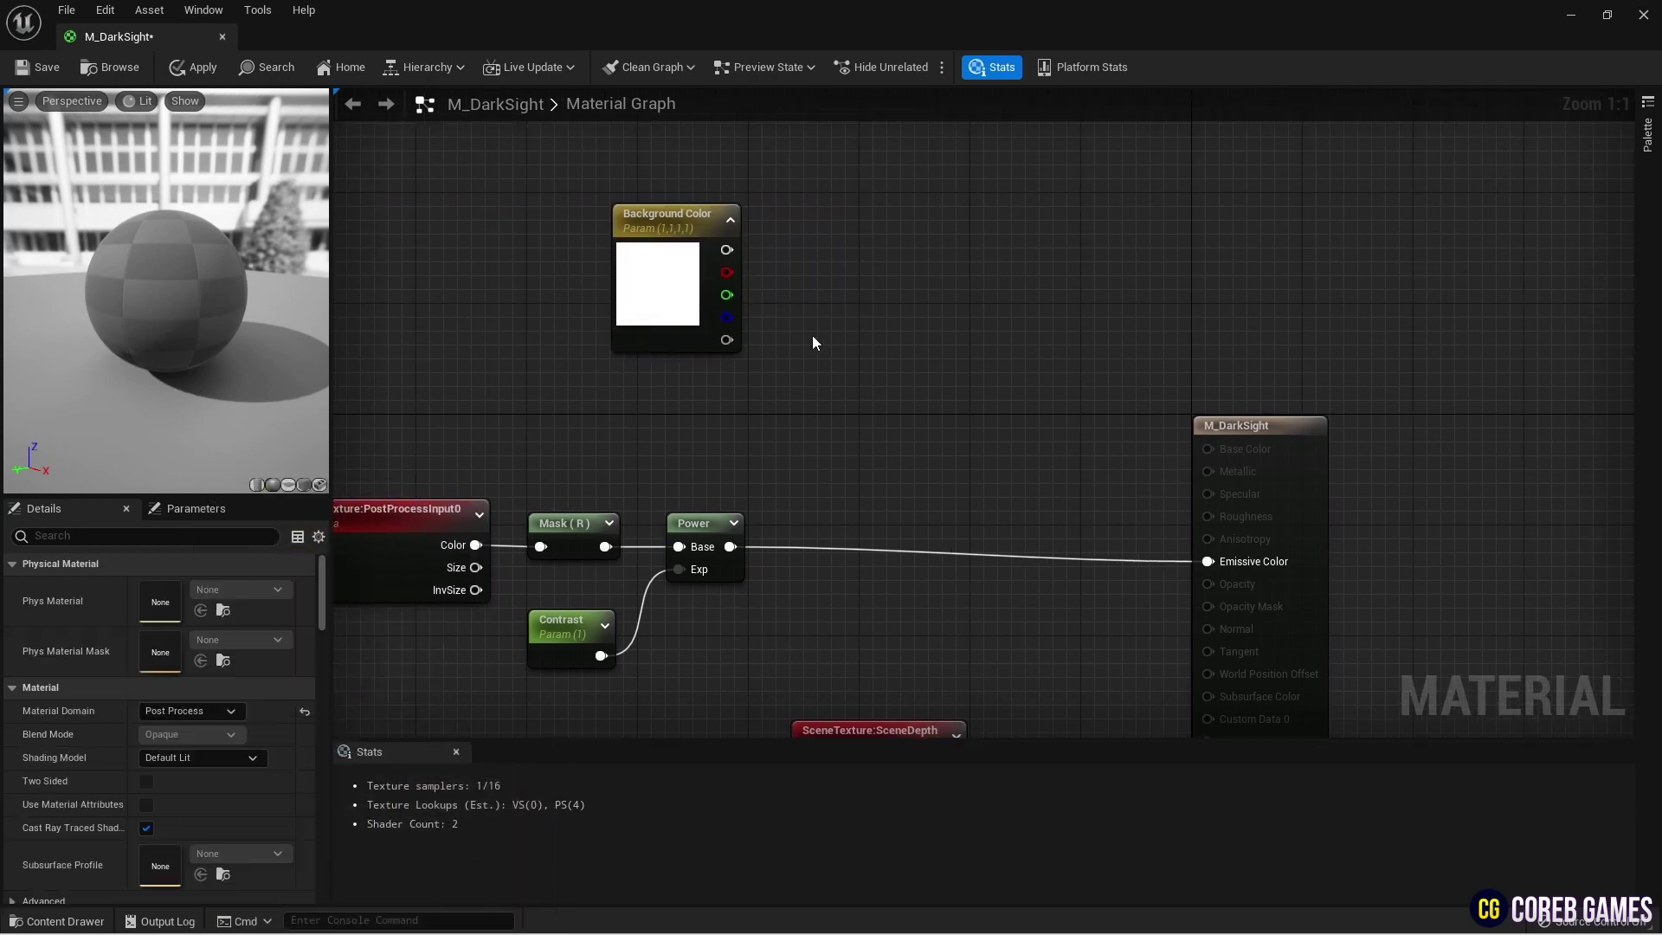
pyautogui.moveTo(731, 546); pyautogui.dragTo(858, 404)
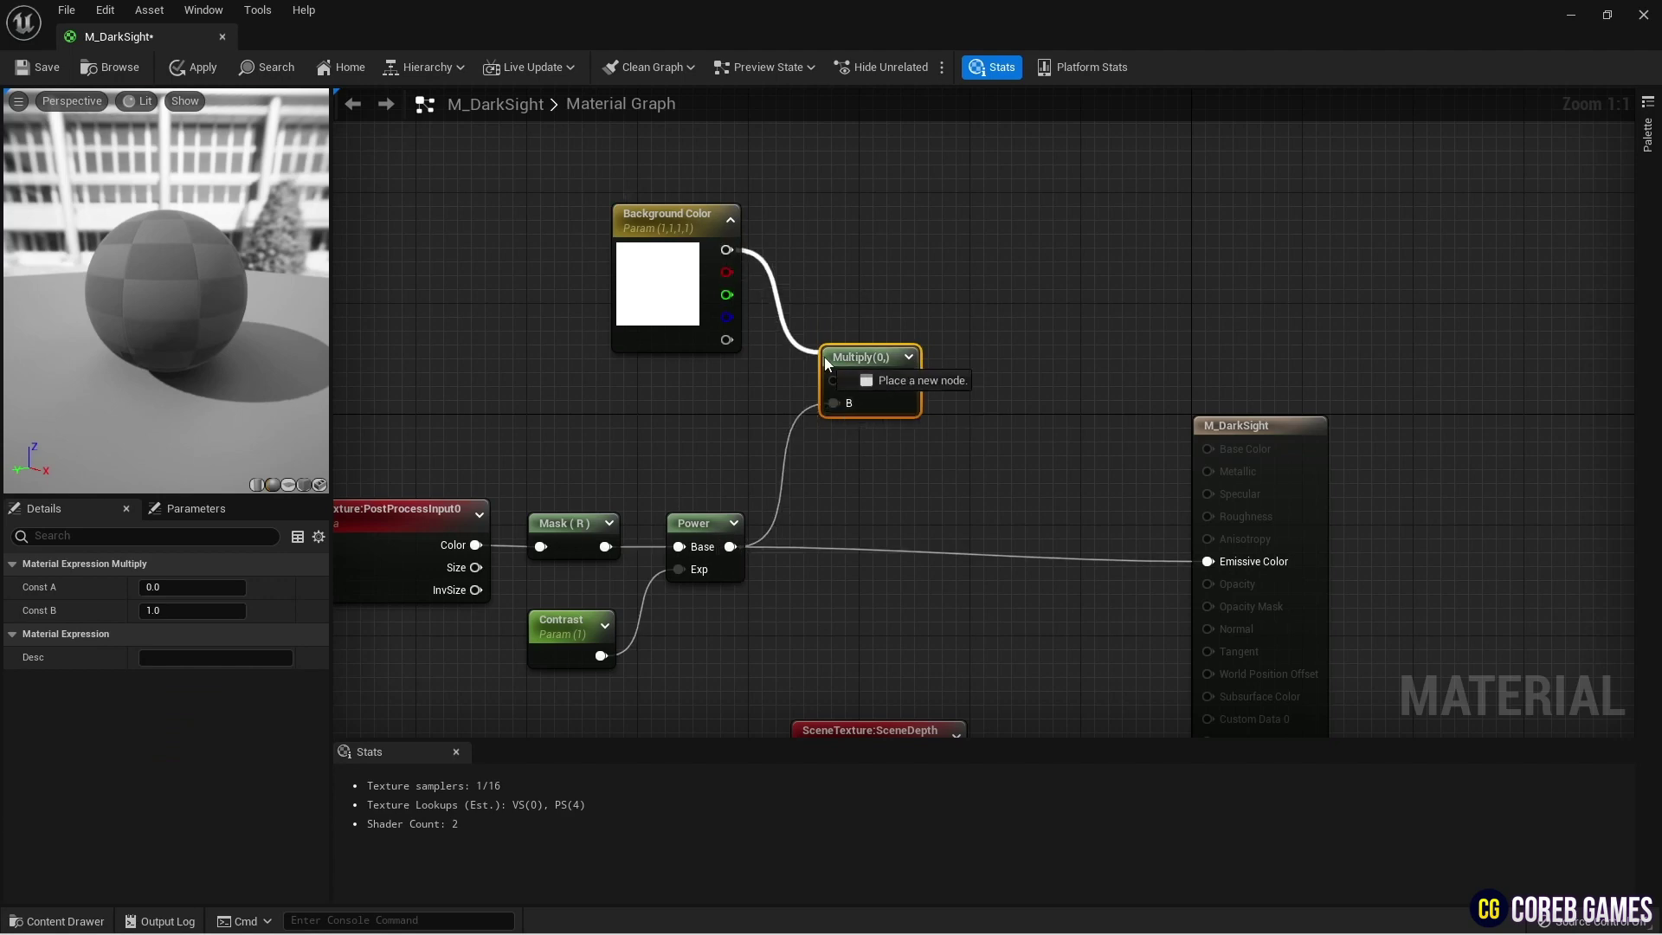
pyautogui.moveTo(683, 234)
pyautogui.mouseDown()
pyautogui.moveTo(681, 336)
pyautogui.moveTo(833, 381)
pyautogui.moveTo(1209, 561)
pyautogui.mouseUp()
# - Add a second Multiply with a Bright scalar parameter wired into its B input
pyautogui.moveTo(1042, 344); pyautogui.dragTo(771, 267, button='right')
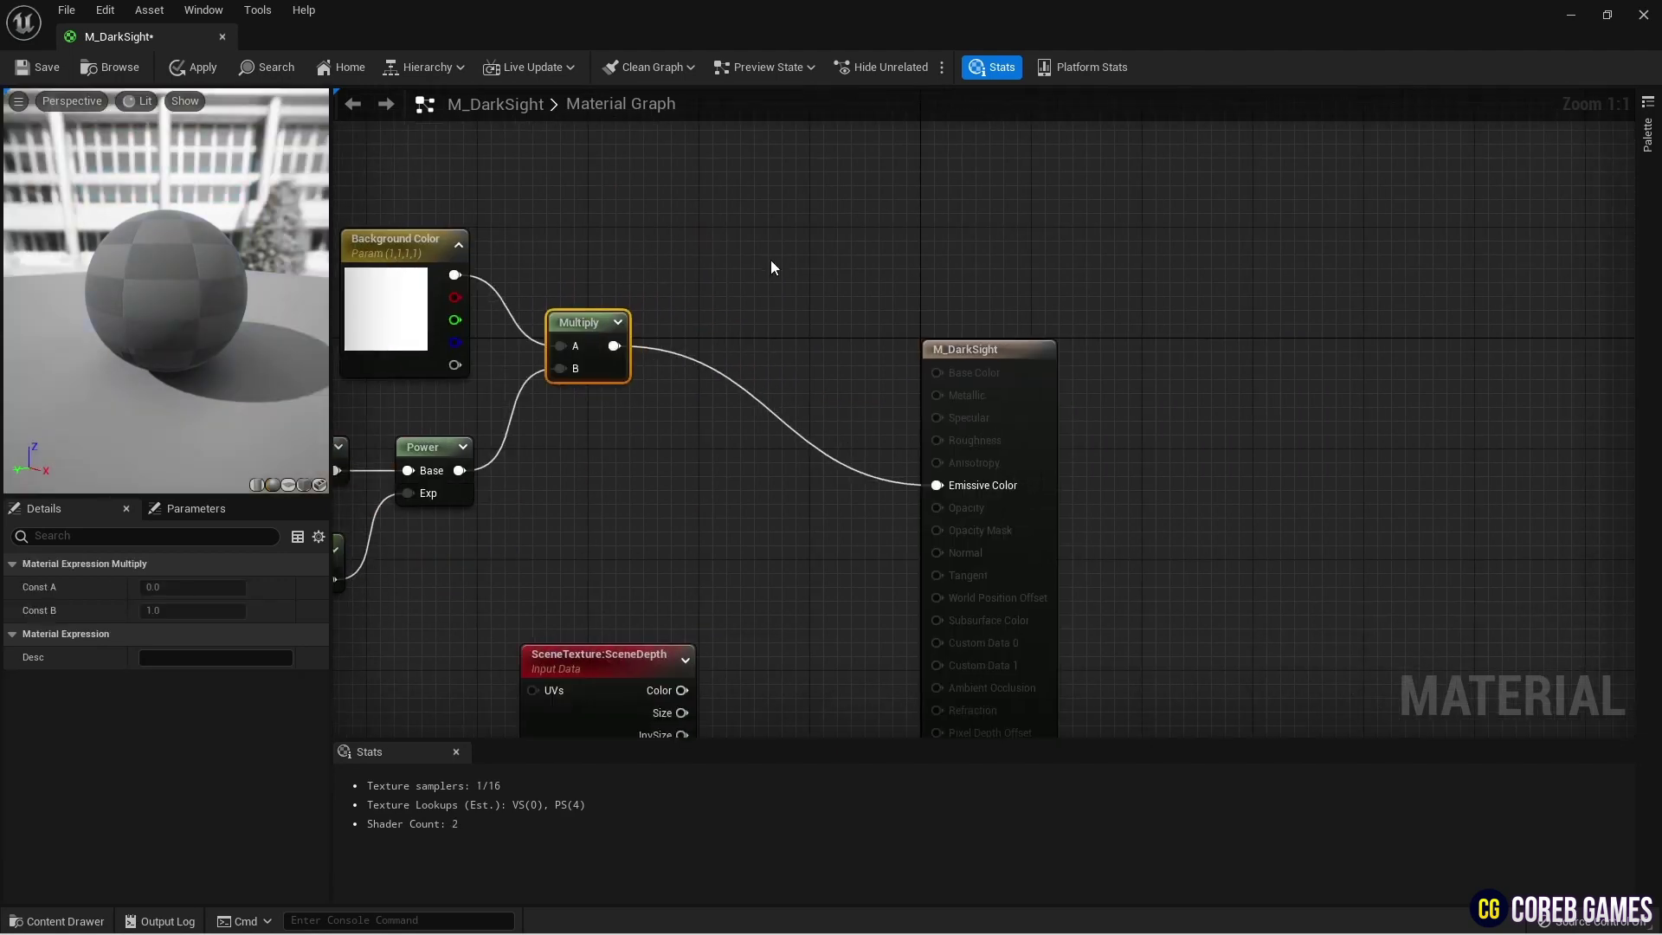
pyautogui.click(711, 321)
pyautogui.click(597, 420)
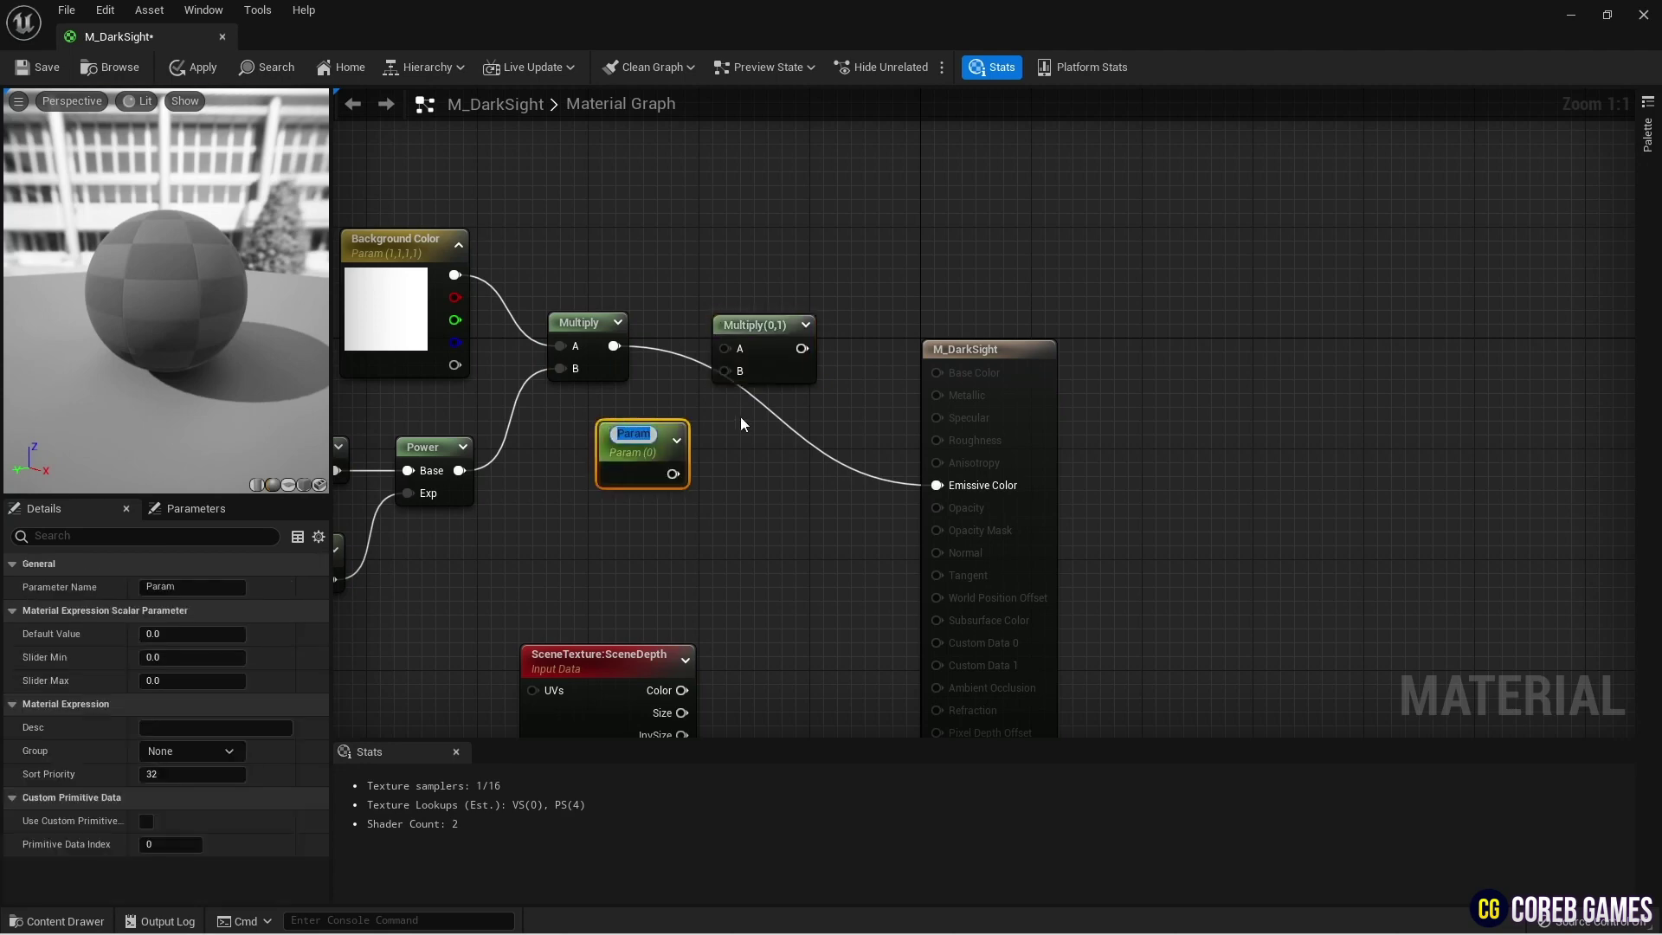
pyautogui.write('Bright')
pyautogui.press('Return')
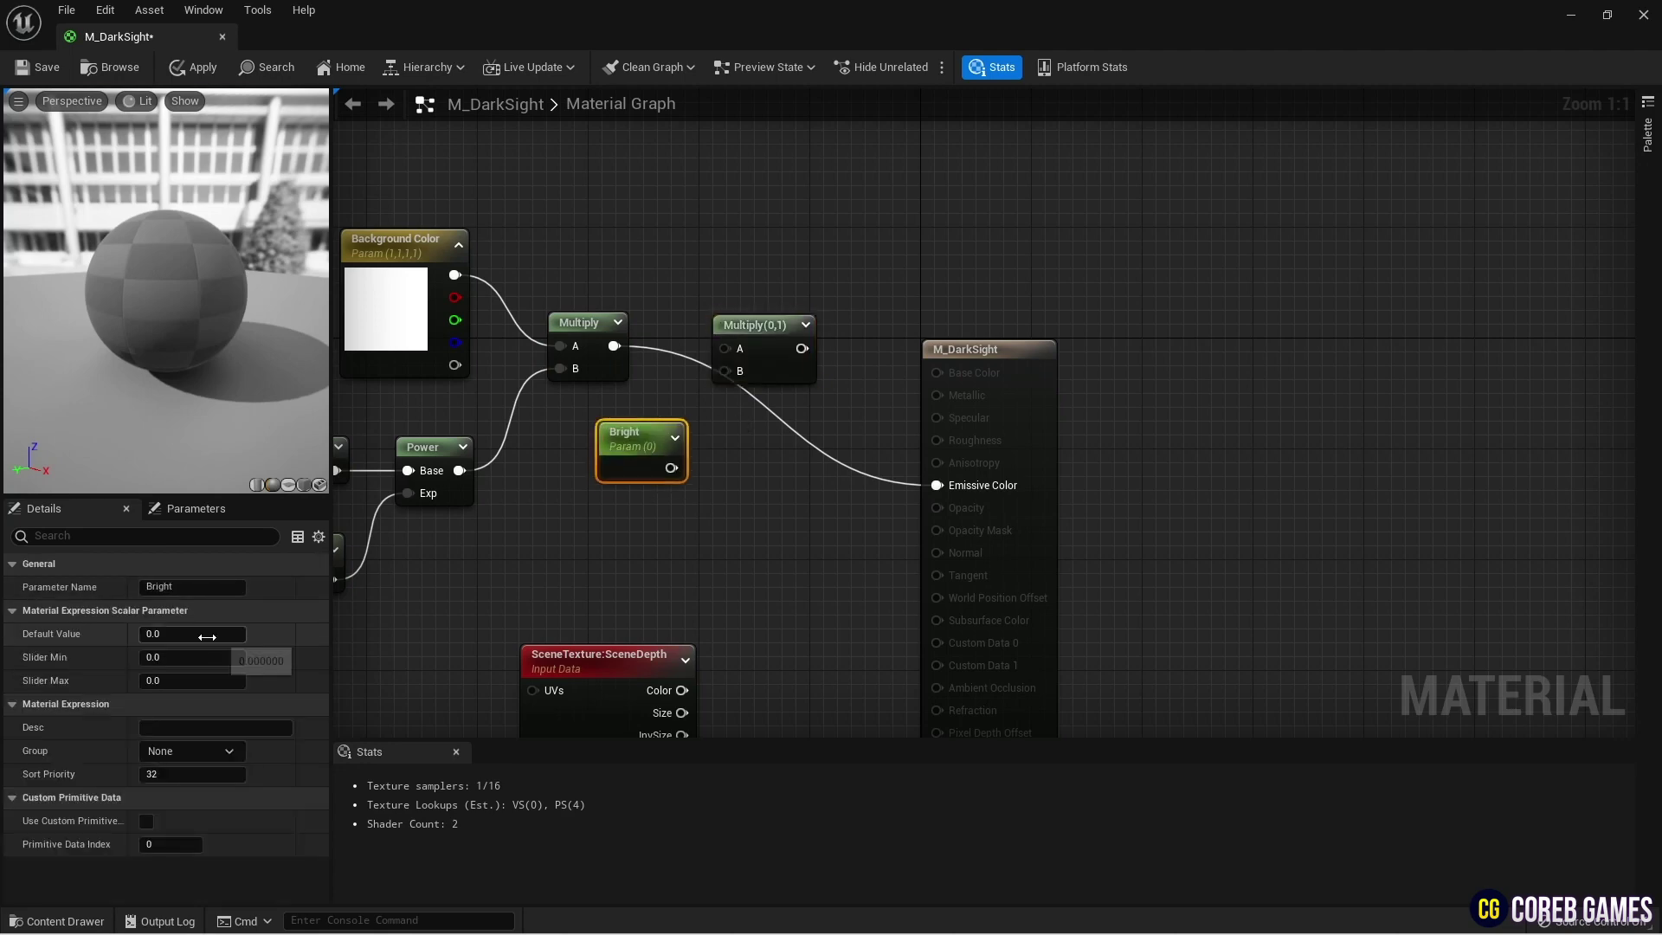
pyautogui.click(665, 506)
pyautogui.moveTo(672, 468); pyautogui.dragTo(725, 349)
# - Connect the second Multiply to Emissive Color and move SceneDepth beside the chain
pyautogui.moveTo(944, 485); pyautogui.dragTo(938, 485)
pyautogui.moveTo(938, 484); pyautogui.dragTo(1063, 309, button='right')
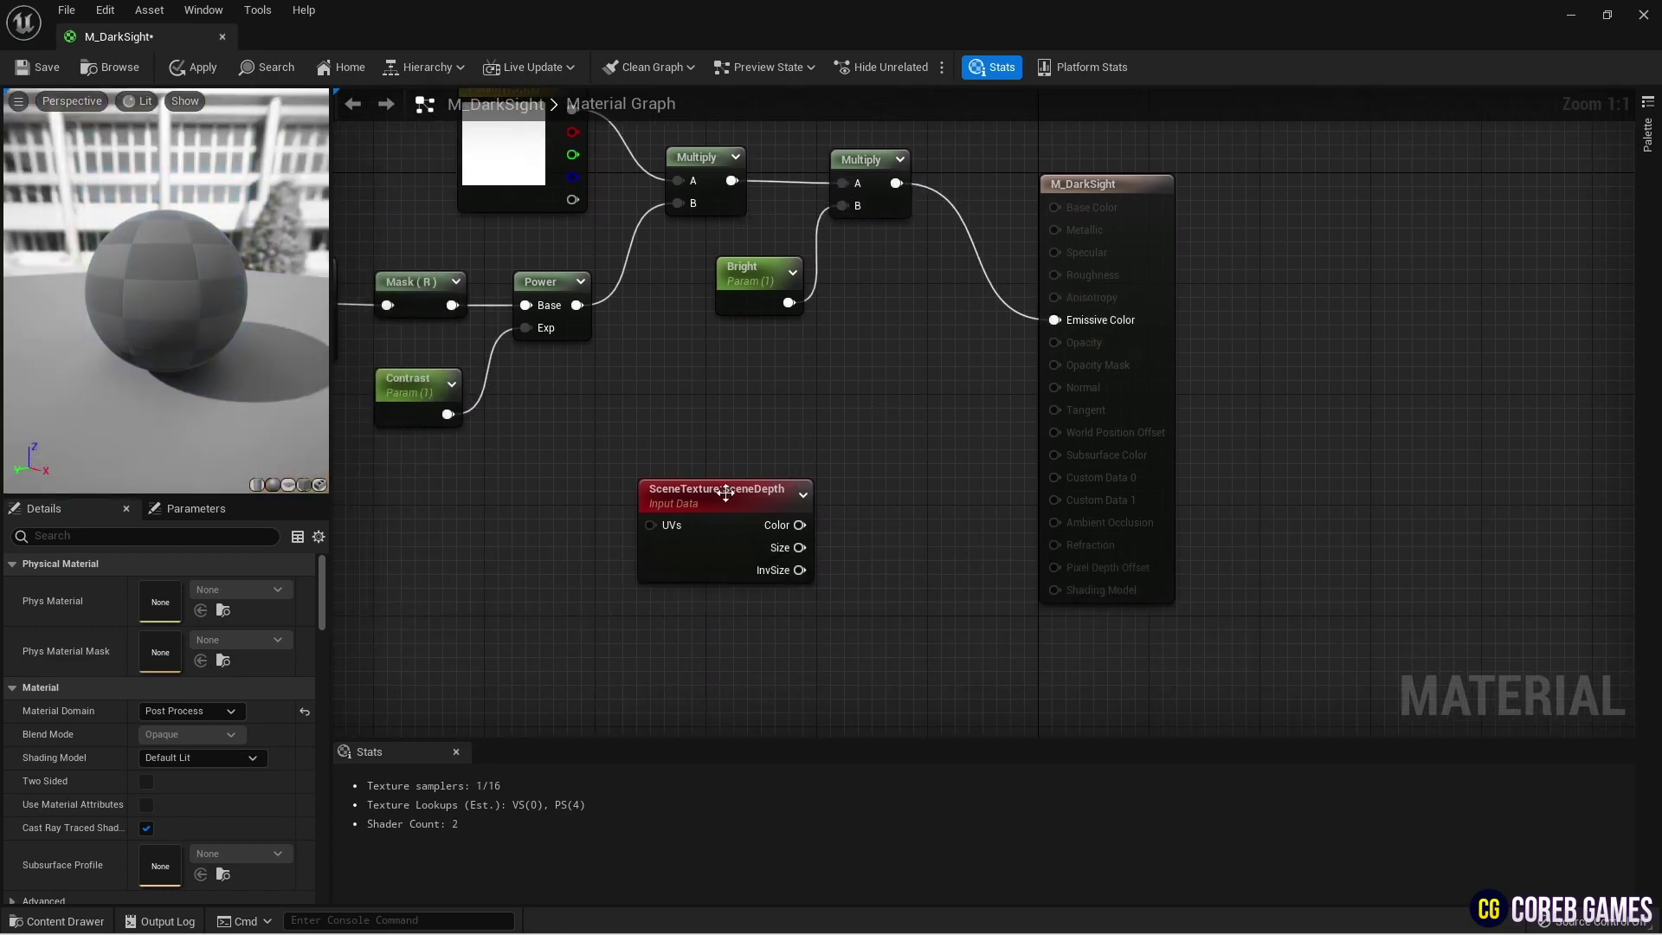
pyautogui.click(646, 485)
pyautogui.moveTo(645, 487); pyautogui.dragTo(841, 442, button='right')
pyautogui.moveTo(982, 438); pyautogui.dragTo(847, 435, button='right')
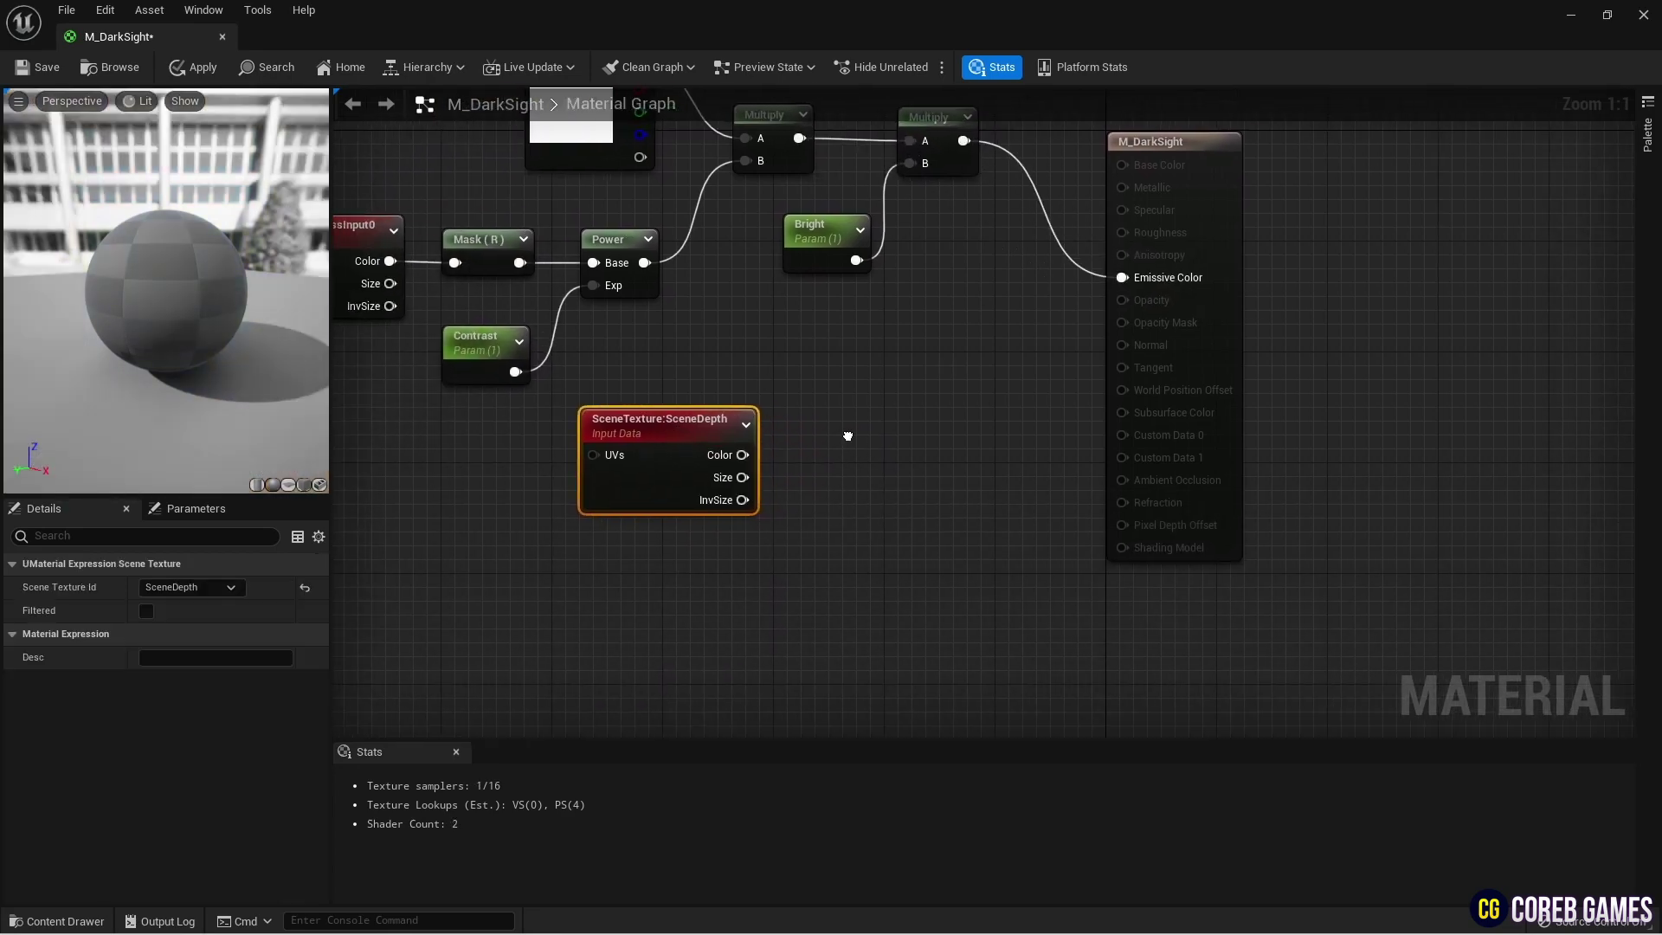
pyautogui.click(838, 416)
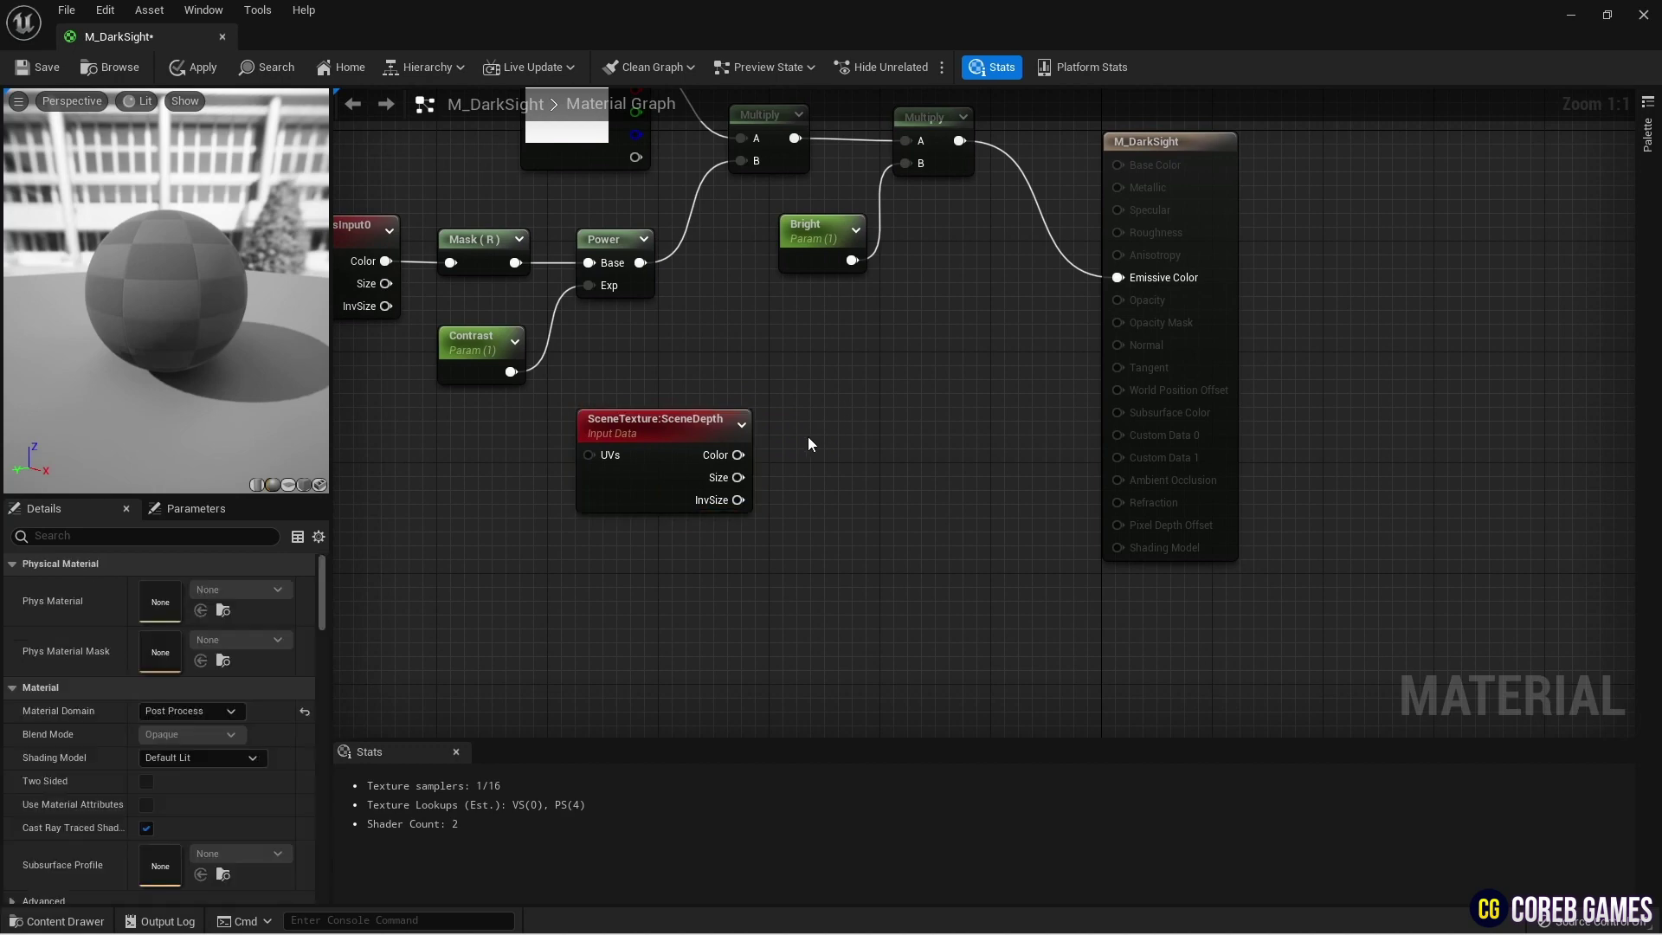
# - Divide SceneDepth by a new Range parameter of 2000 and wire it to Emissive Color
pyautogui.click(812, 441)
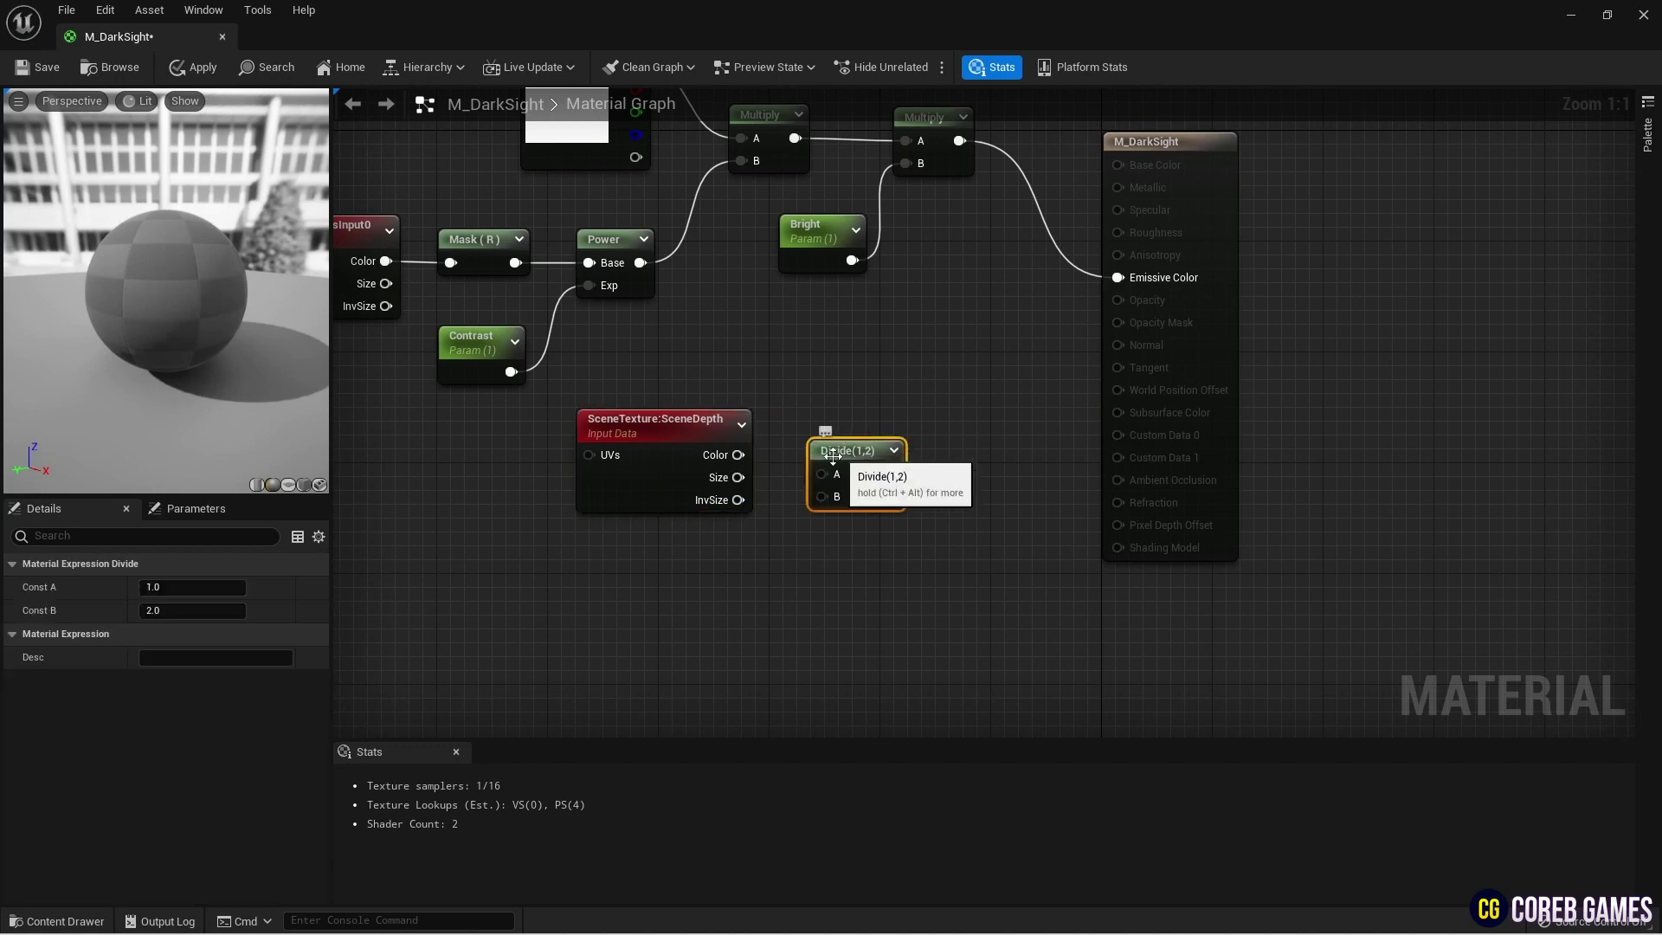
pyautogui.click(729, 537)
pyautogui.write('Ra')
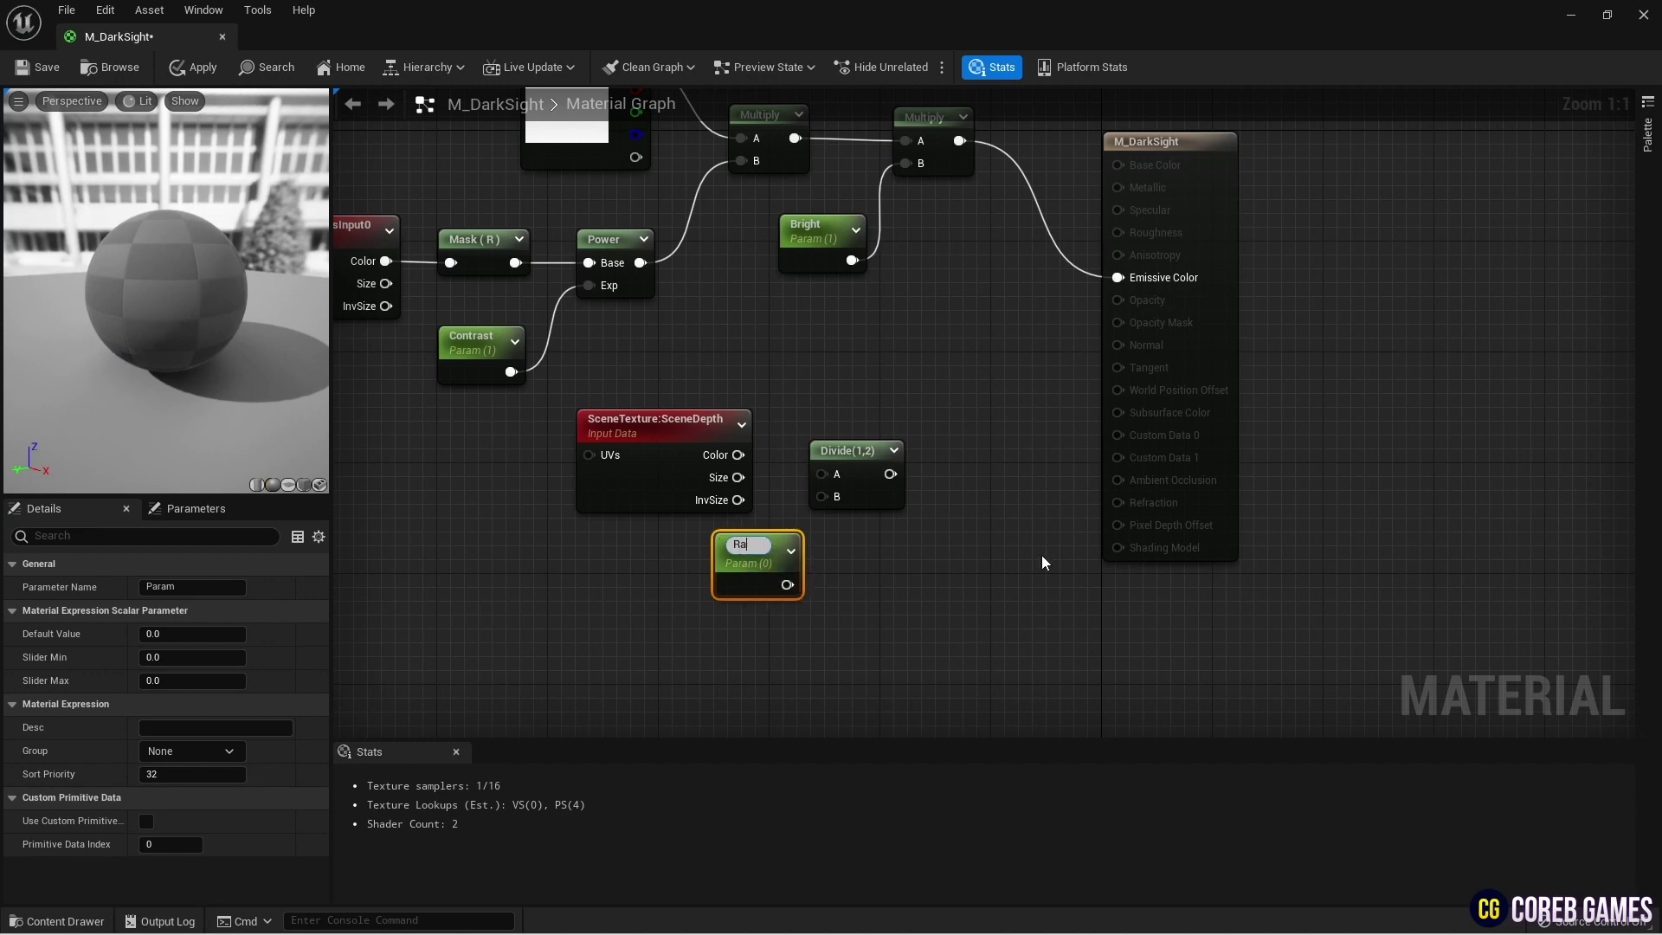
pyautogui.write('nge')
pyautogui.press('Return')
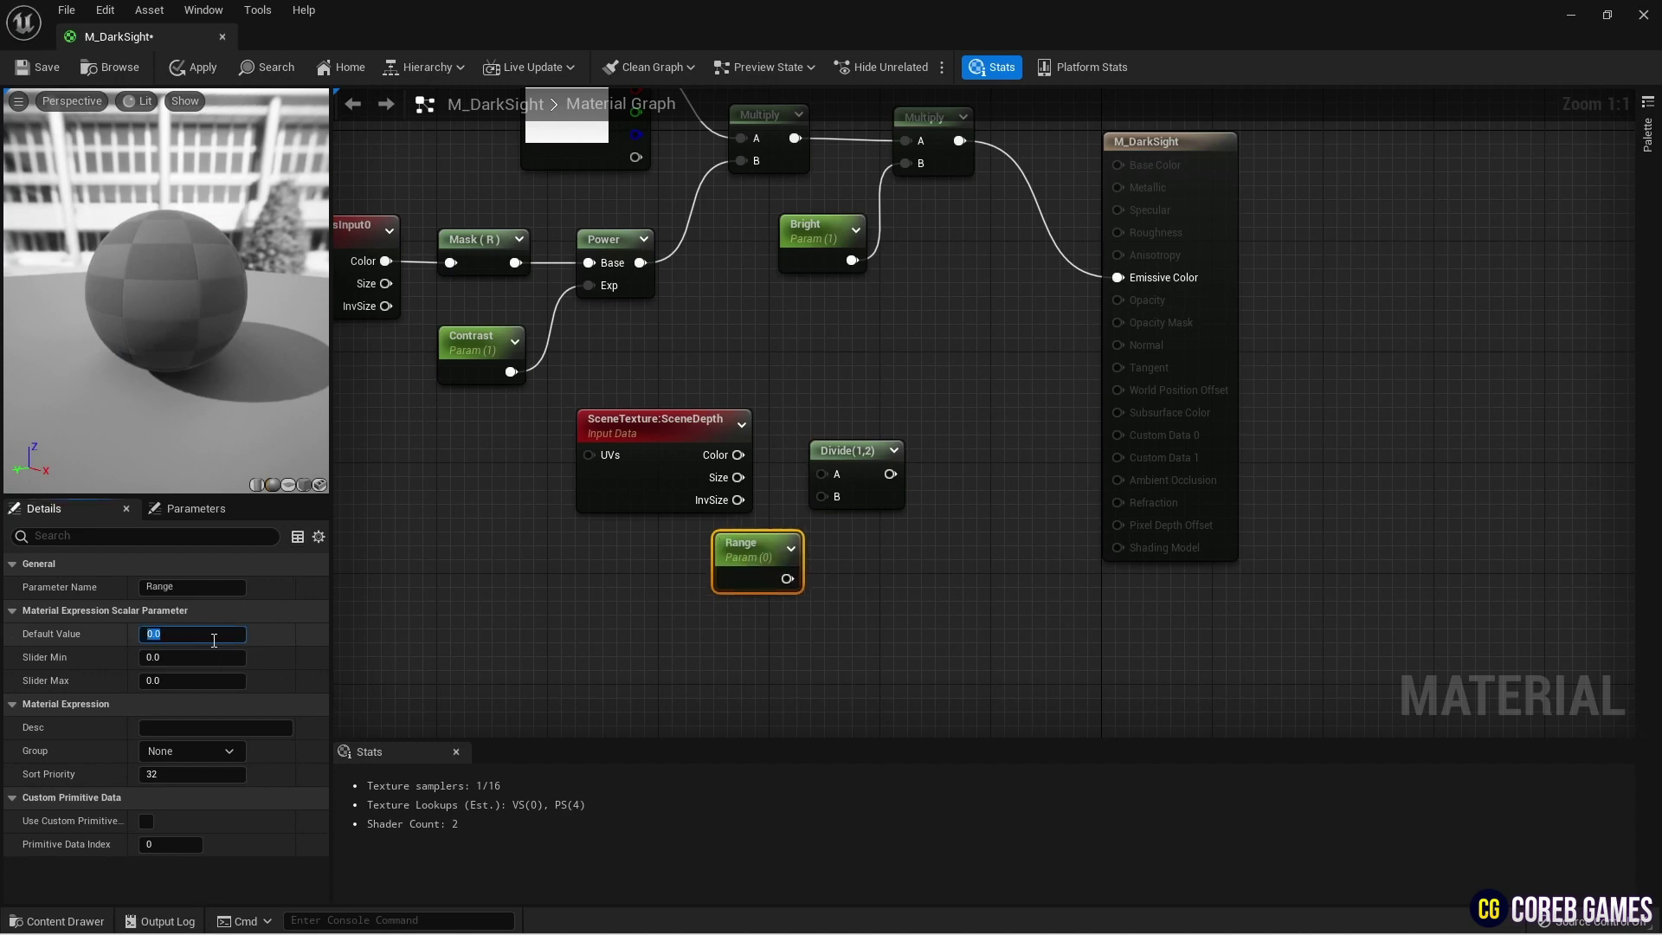
pyautogui.write('2000')
pyautogui.press('Return')
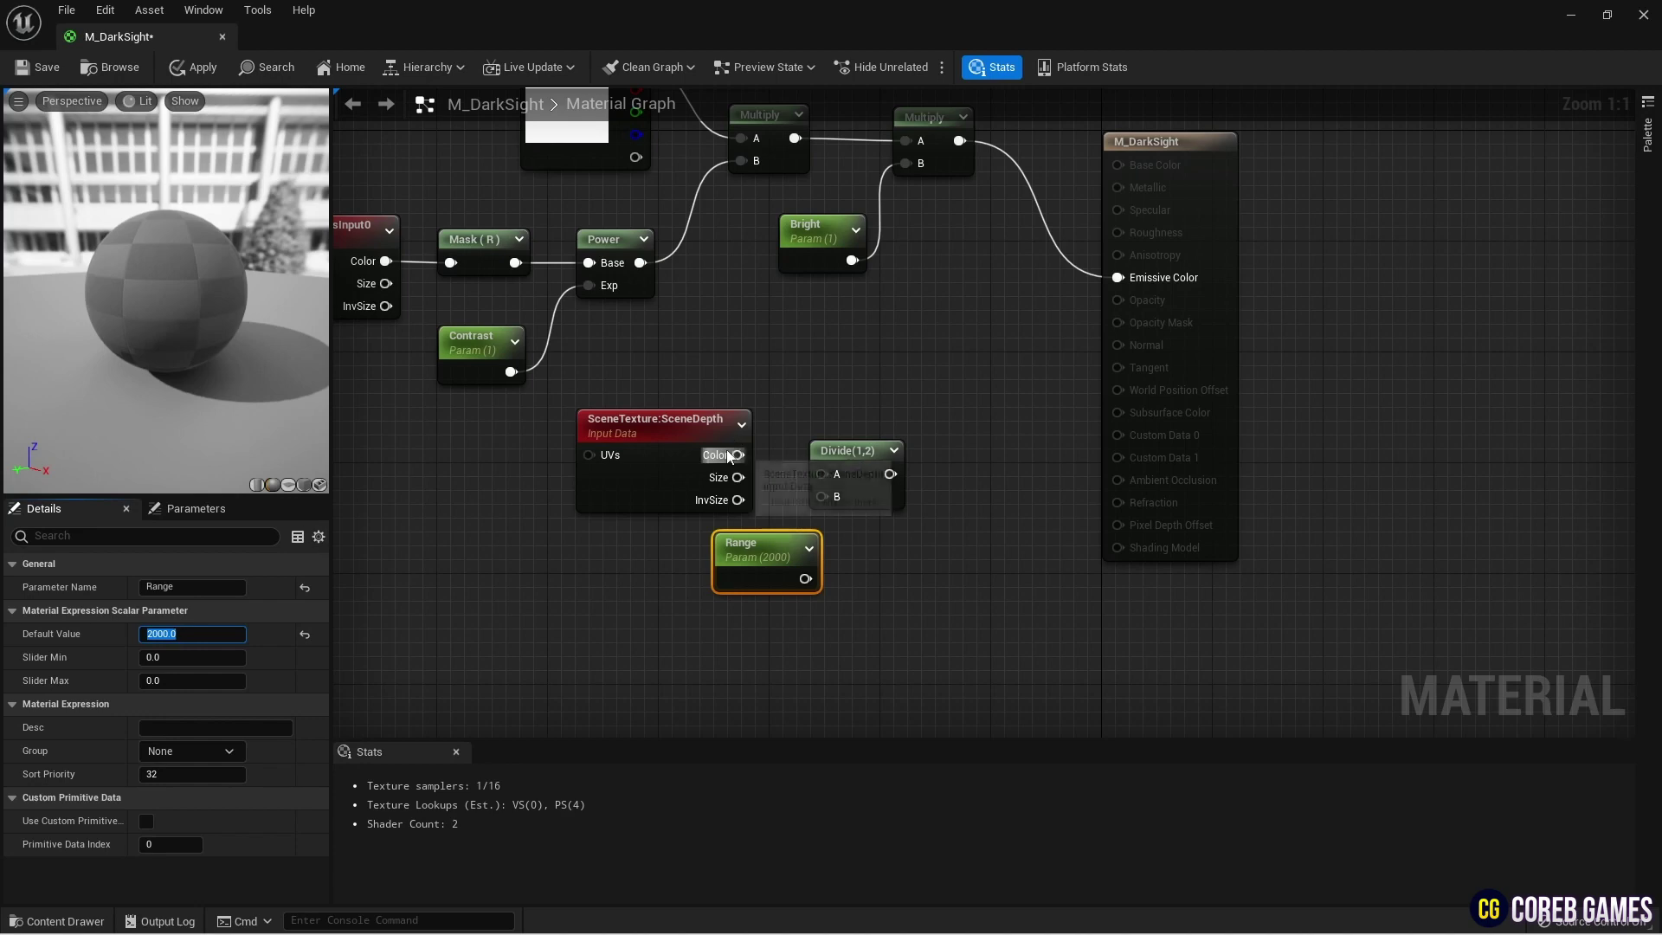
pyautogui.moveTo(737, 454); pyautogui.dragTo(822, 474)
pyautogui.moveTo(767, 556); pyautogui.dragTo(713, 556)
pyautogui.moveTo(866, 472); pyautogui.dragTo(1119, 278)
# - Preview Range values 500, 100 and 1000, then settle back on 2000
pyautogui.moveTo(255, 350); pyautogui.dragTo(169, 357)
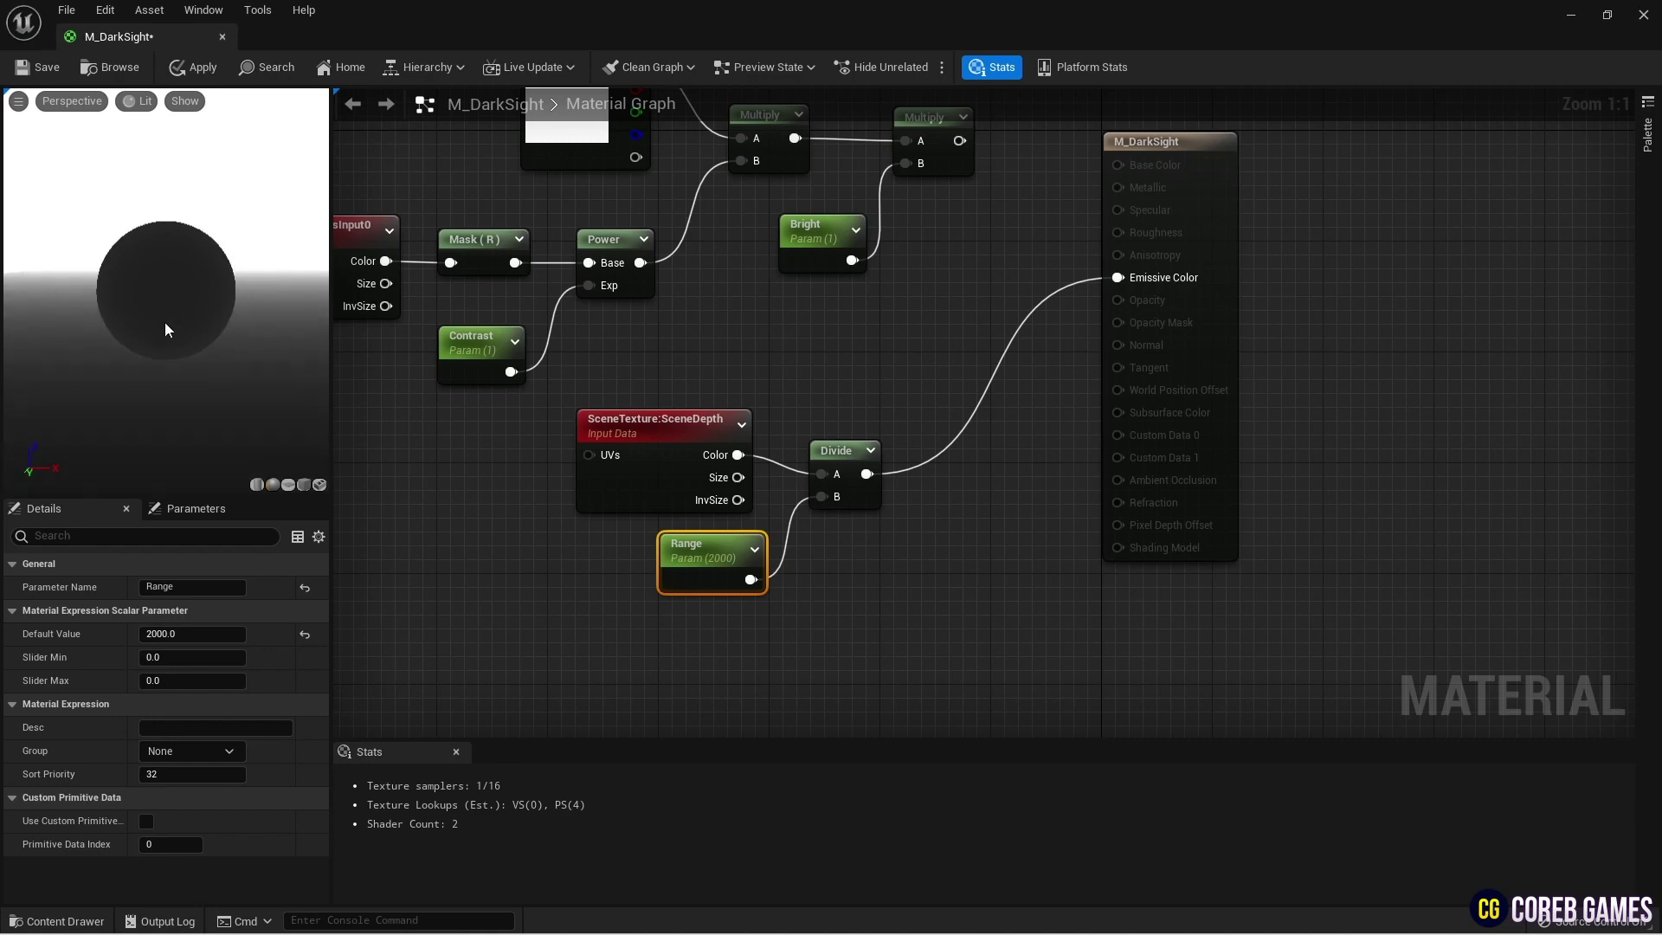
pyautogui.click(215, 634)
pyautogui.write('500')
pyautogui.press('Return')
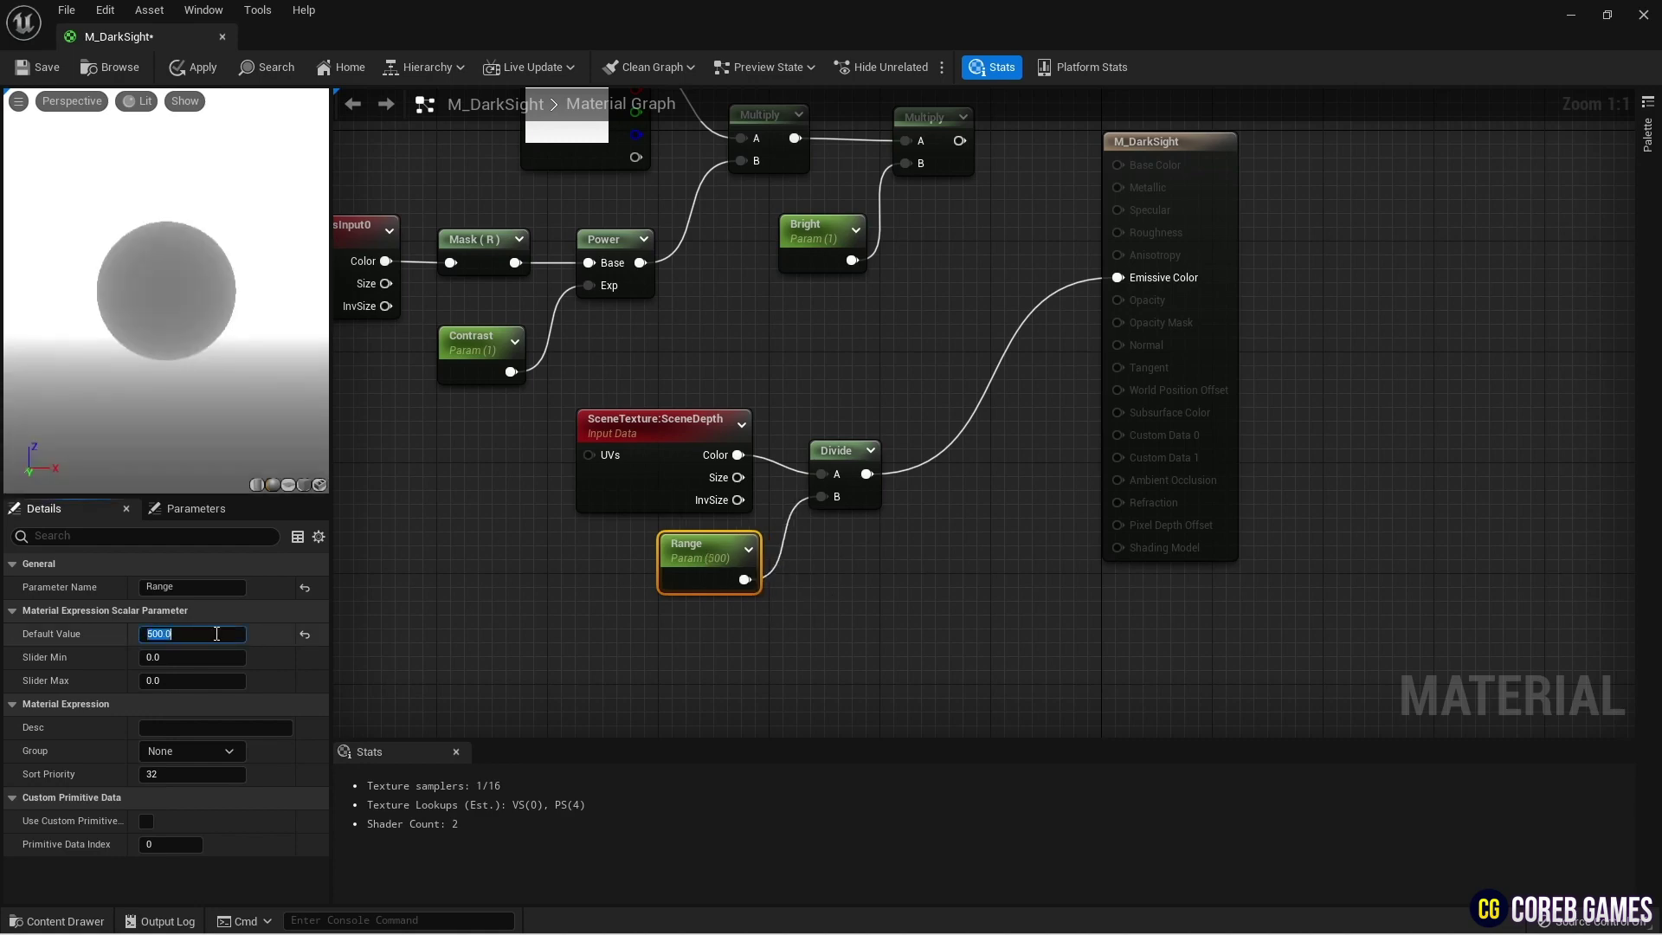
pyautogui.write('100')
pyautogui.press('Return')
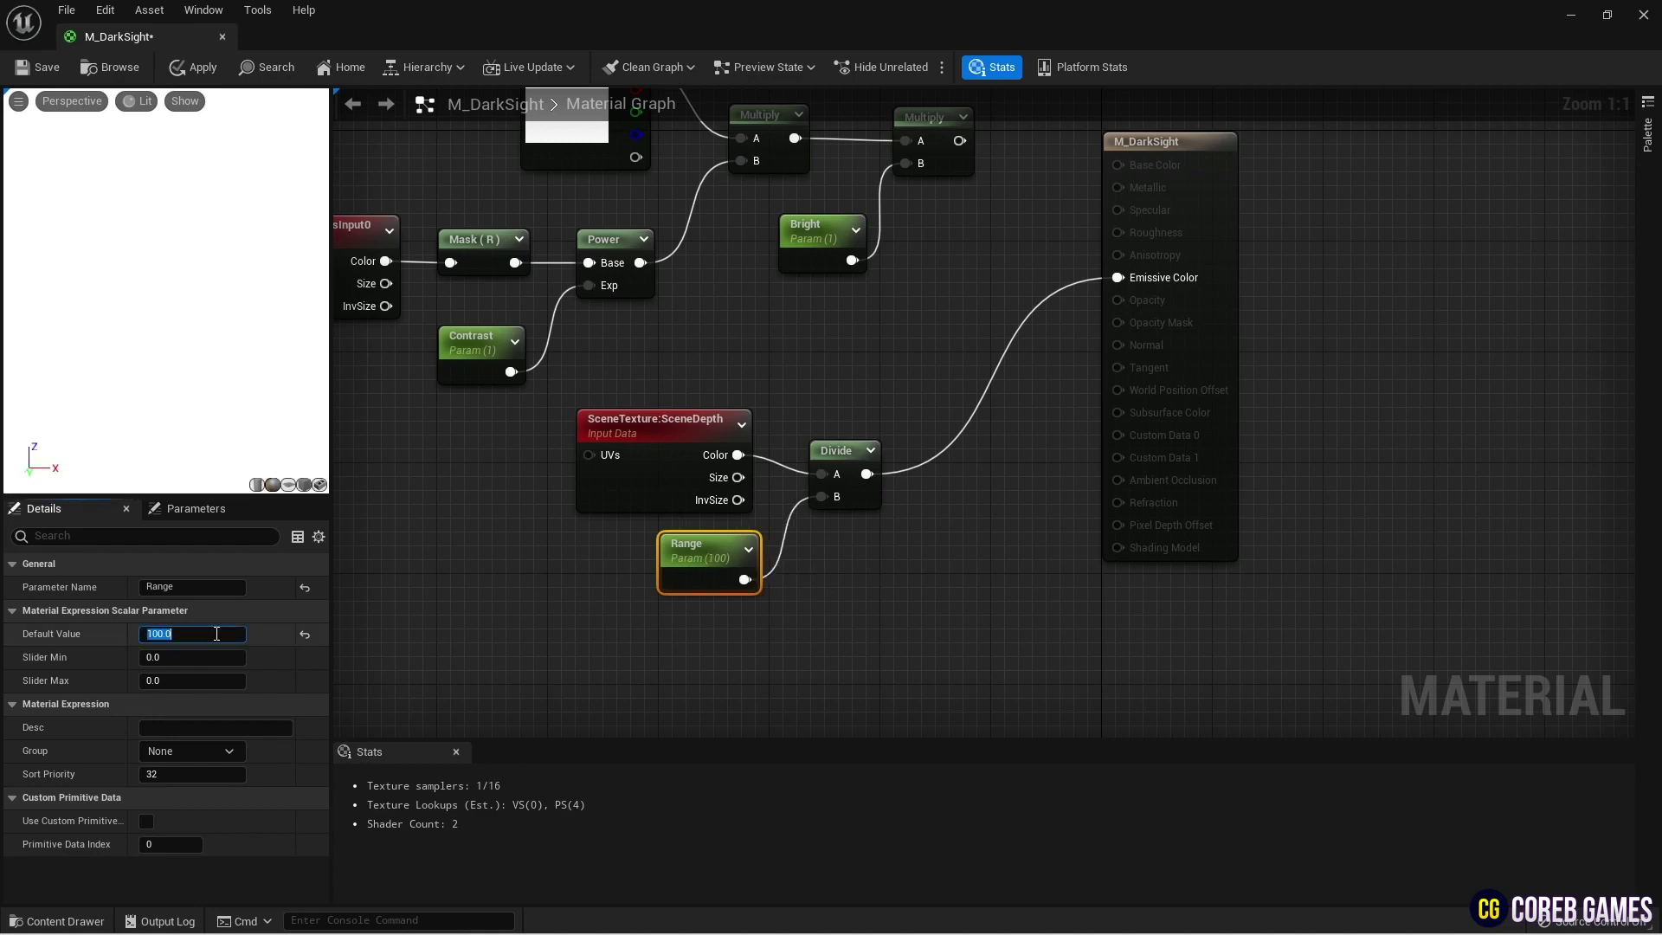
pyautogui.write('1000')
pyautogui.press('Return')
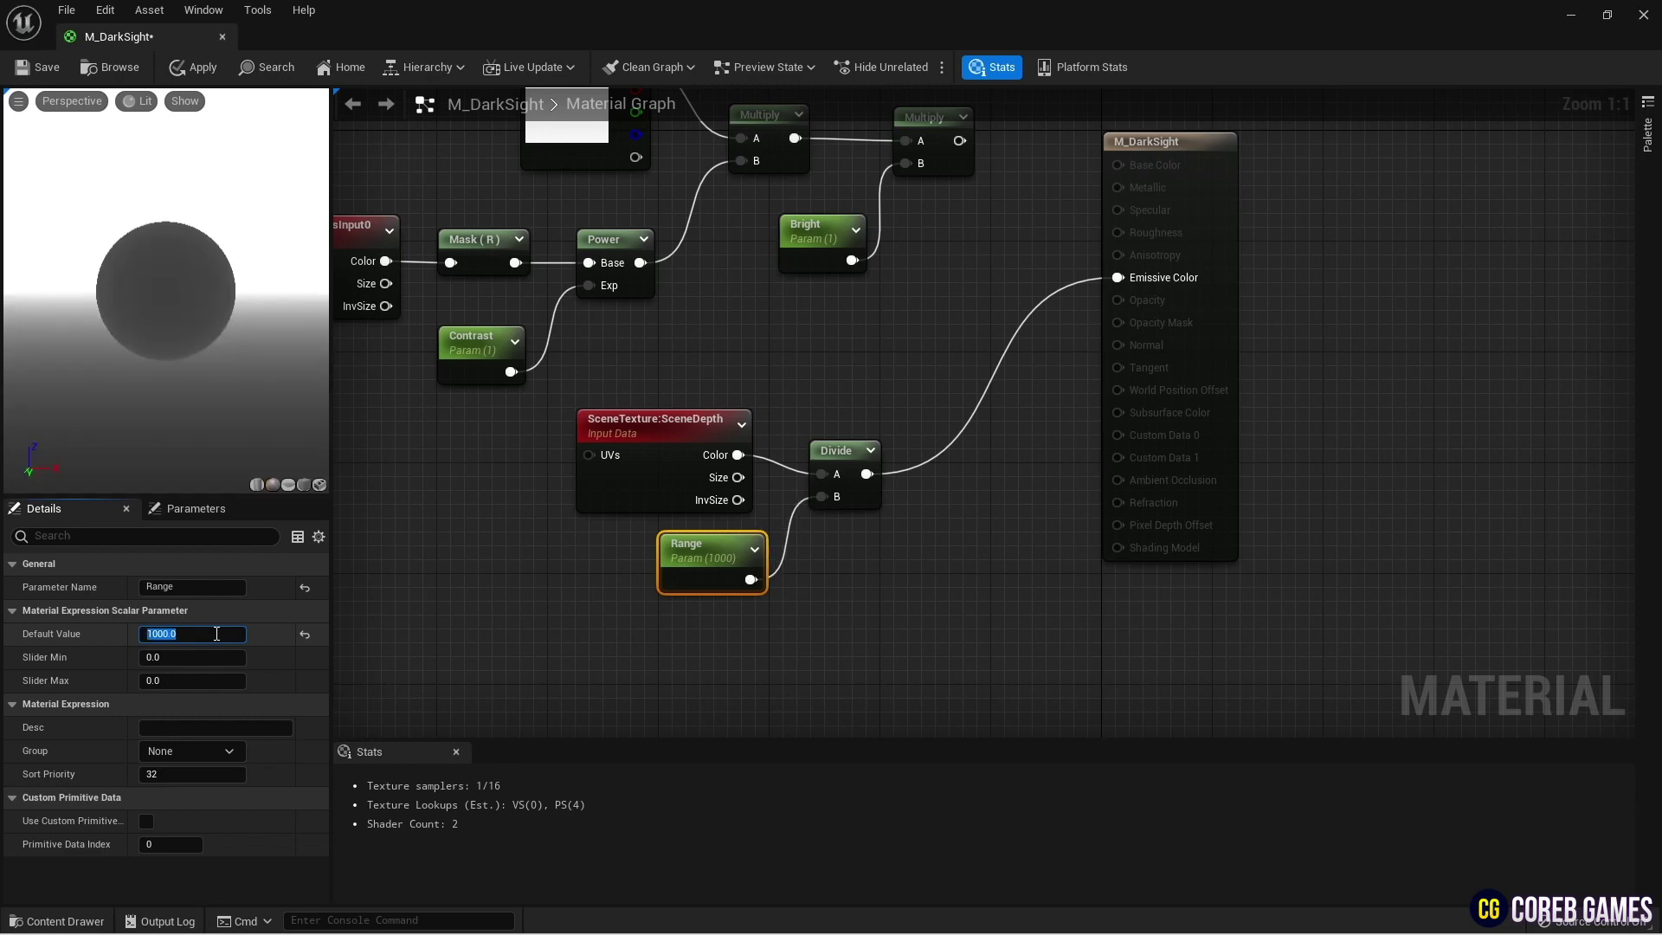
pyautogui.click(195, 390)
pyautogui.write('20')
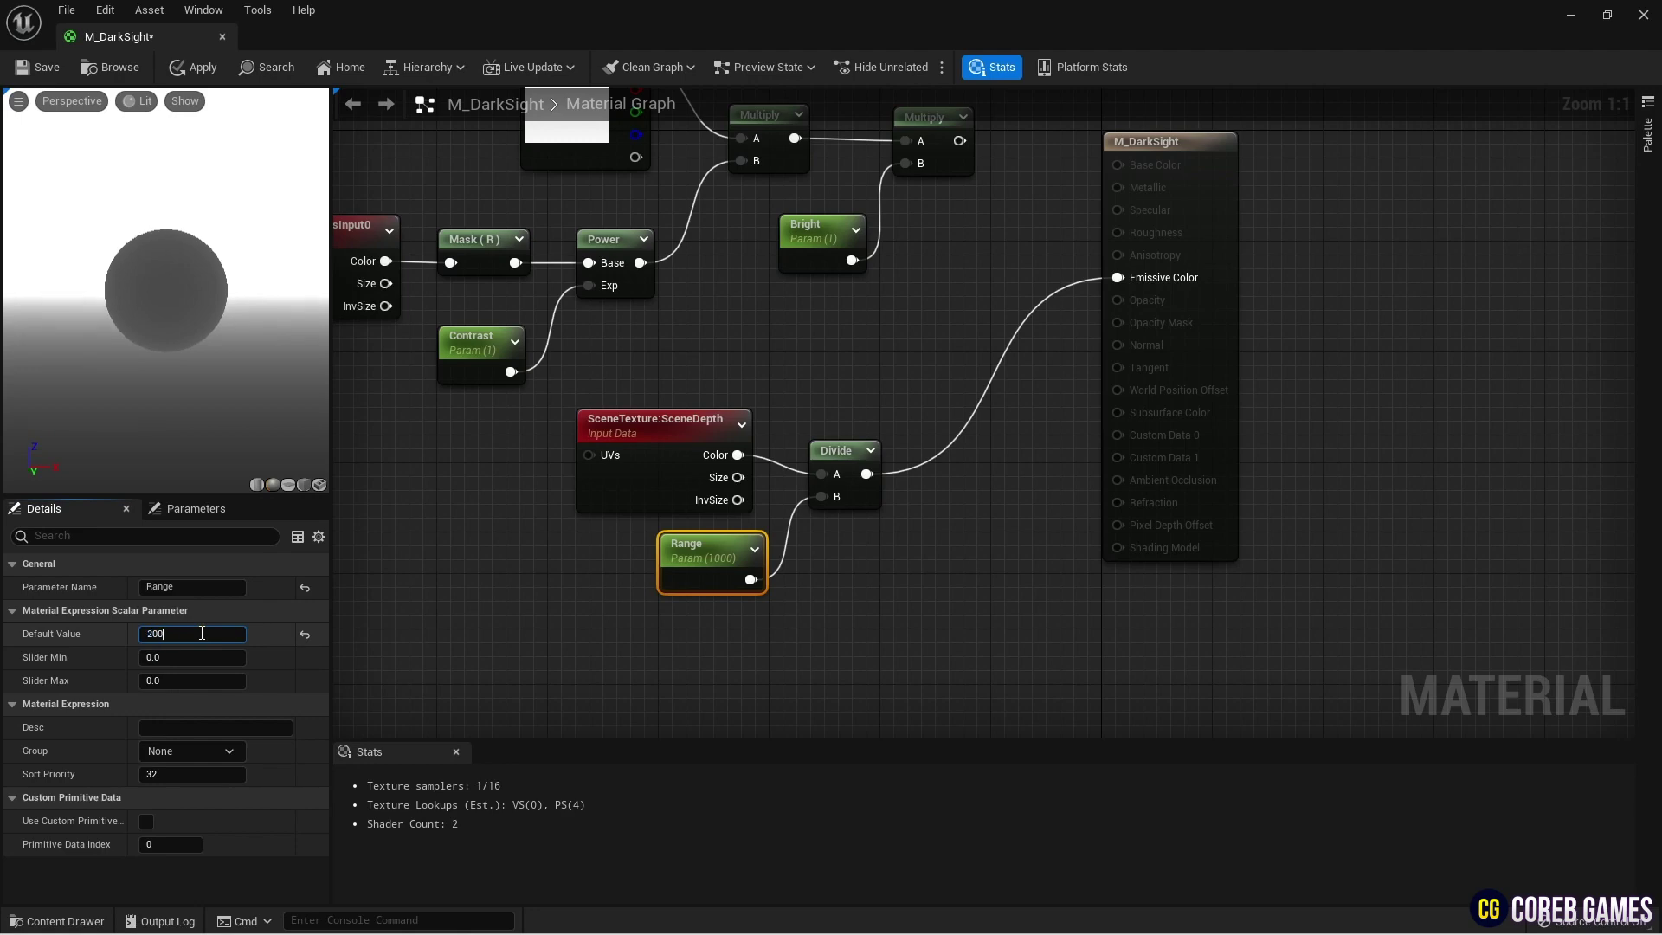
pyautogui.write('0')
pyautogui.press('Return')
pyautogui.moveTo(759, 475); pyautogui.dragTo(649, 445, button='right')
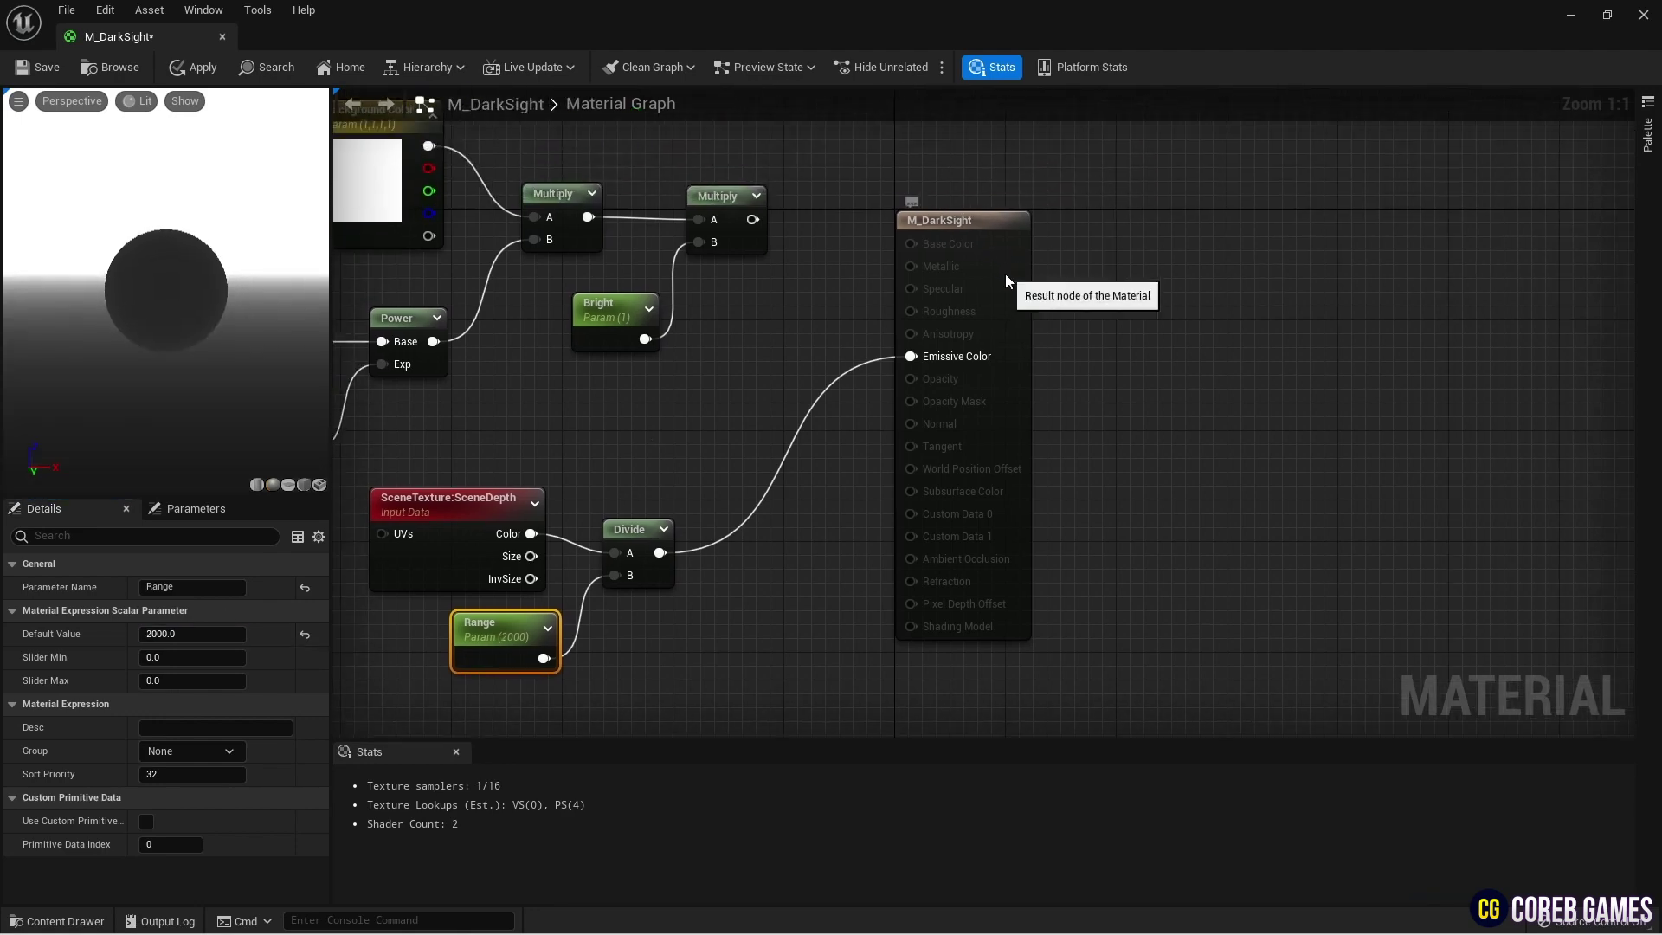
# - Add a Lerp with depth as Alpha, the second Multiply as A, and Const B 0
pyautogui.moveTo(1006, 274); pyautogui.dragTo(1074, 275)
pyautogui.click(792, 319)
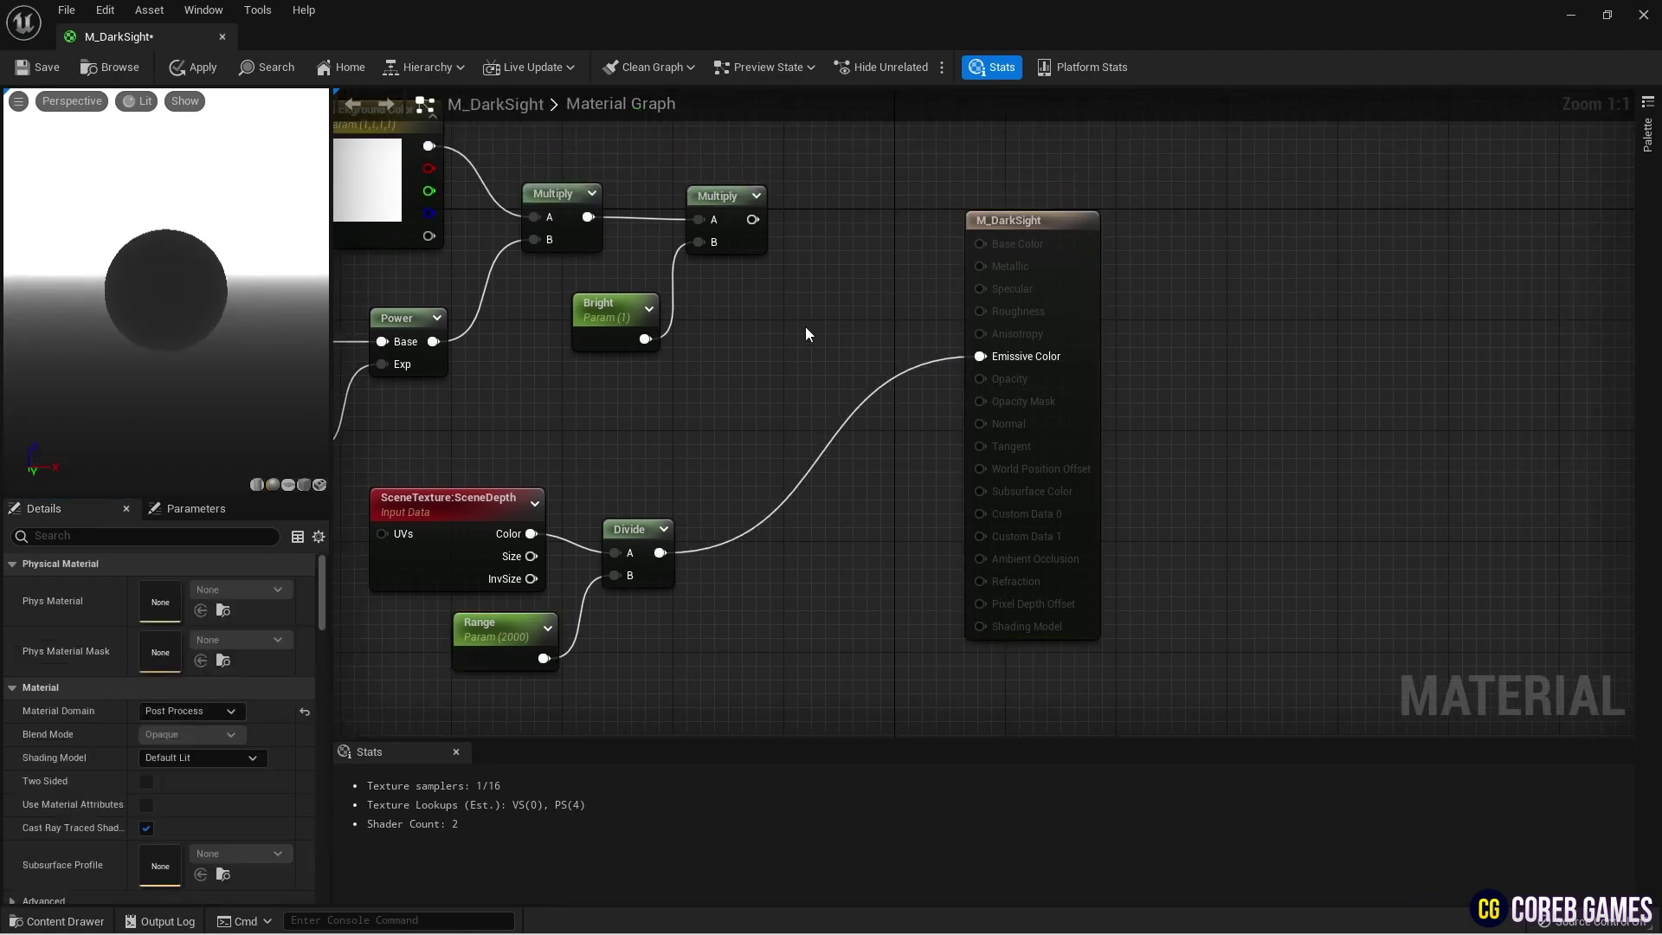
pyautogui.click(805, 326)
pyautogui.moveTo(659, 553); pyautogui.dragTo(825, 406)
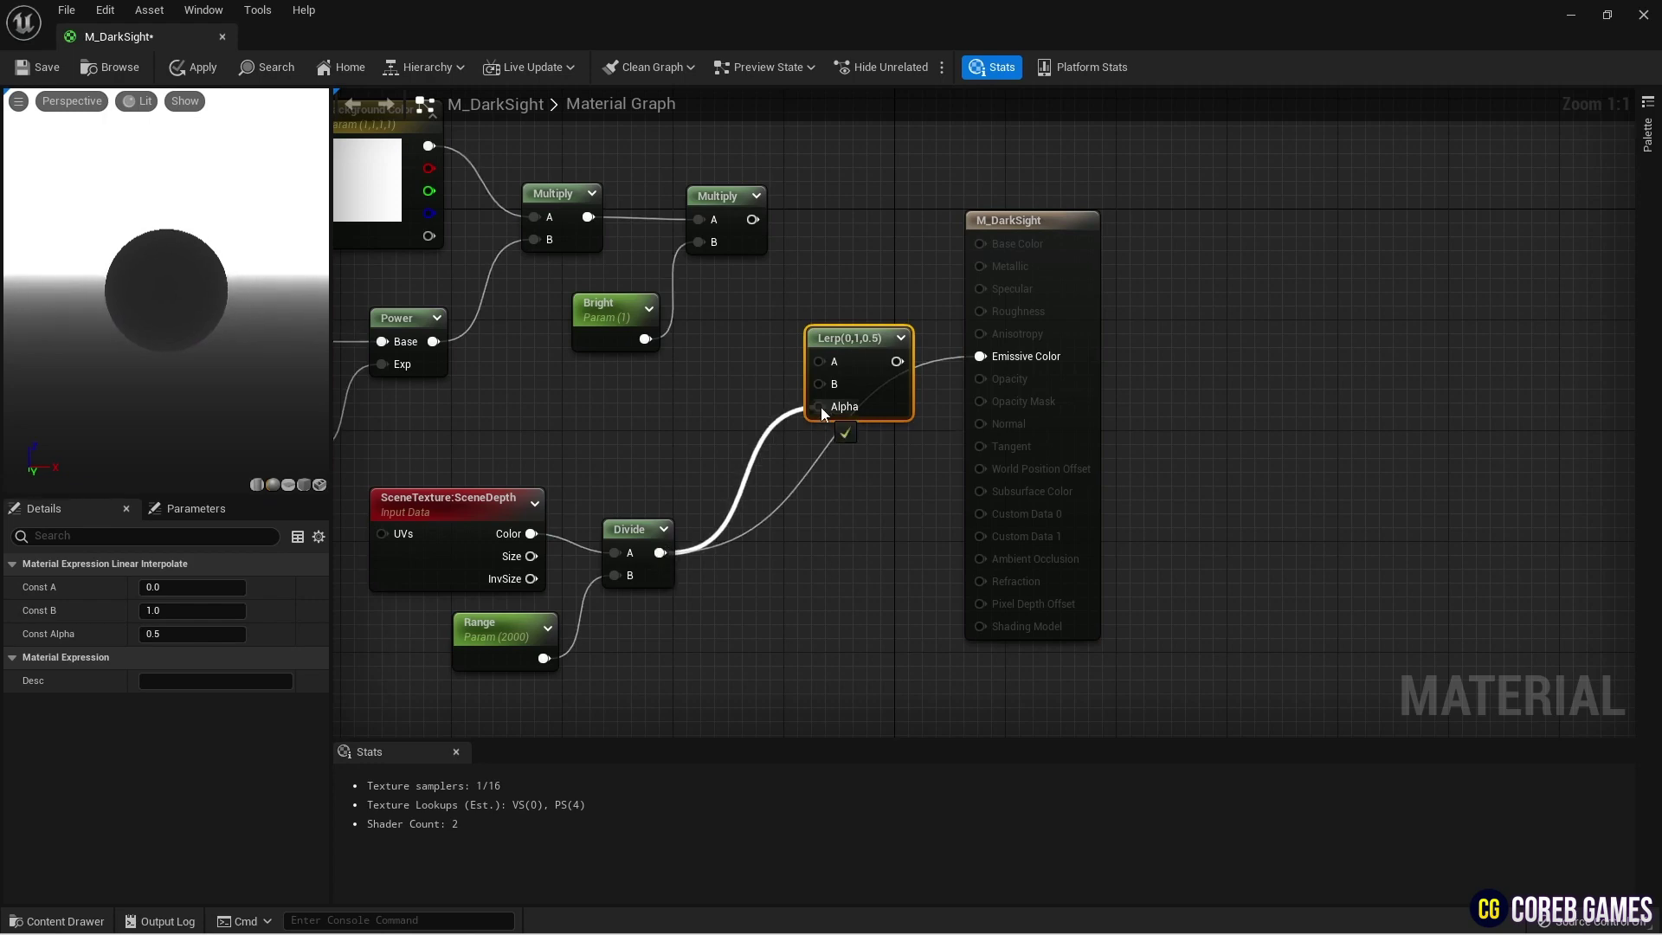
pyautogui.moveTo(752, 218)
pyautogui.mouseDown()
pyautogui.moveTo(800, 341)
pyautogui.moveTo(826, 361)
pyautogui.mouseUp()
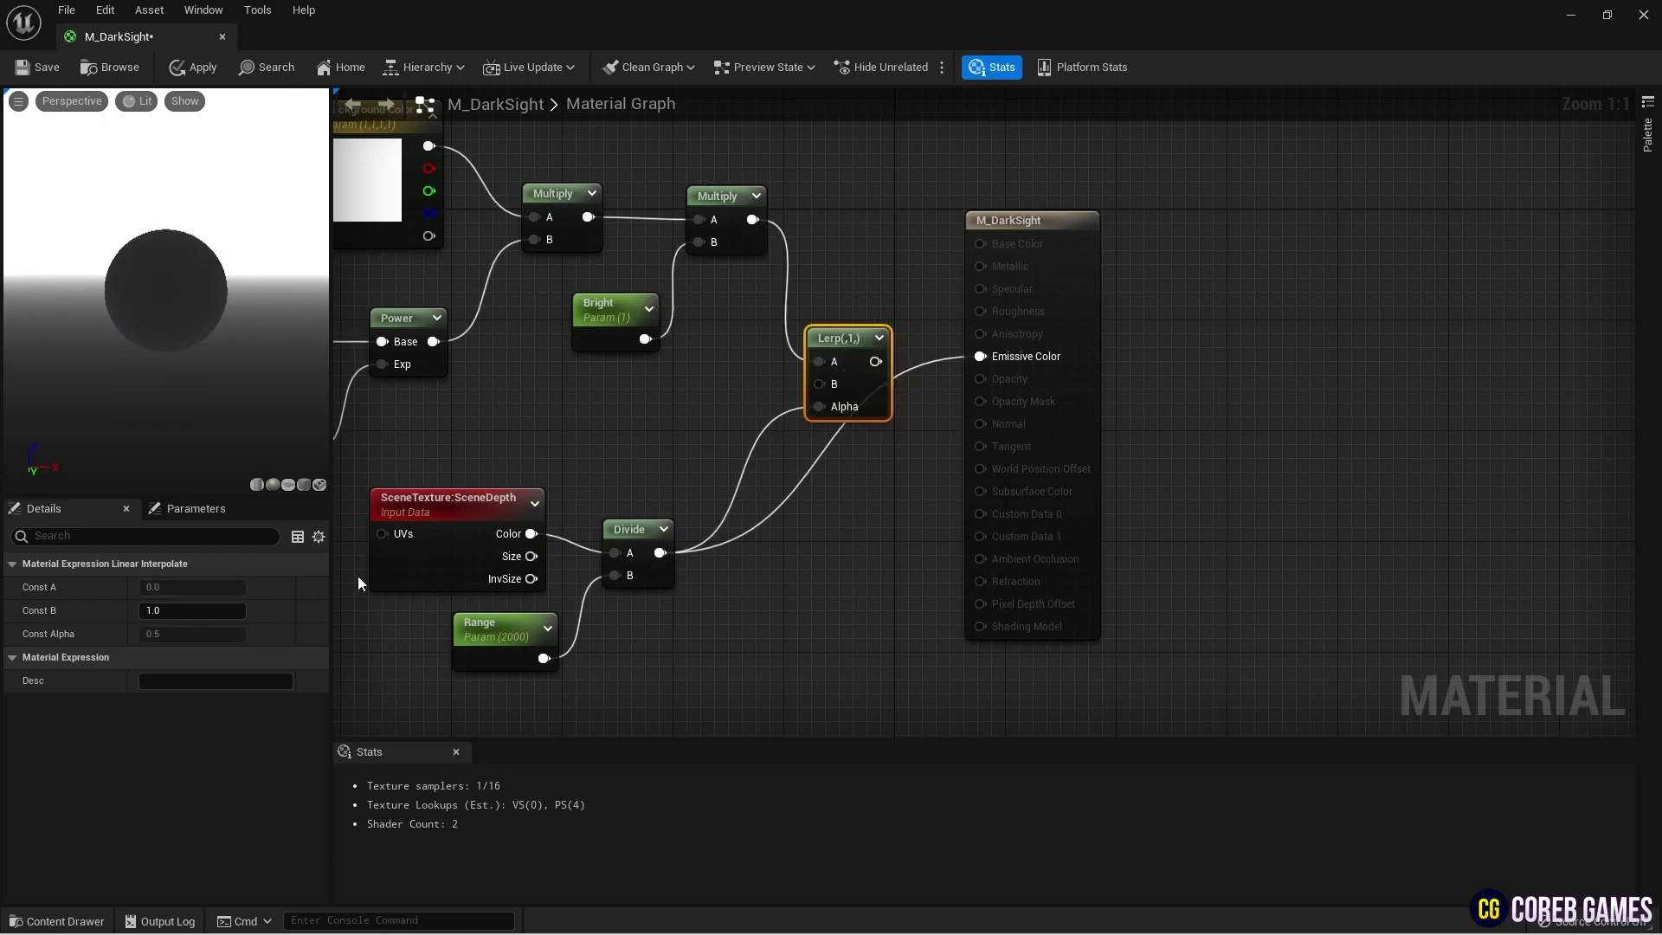
pyautogui.write('0')
pyautogui.press('Return')
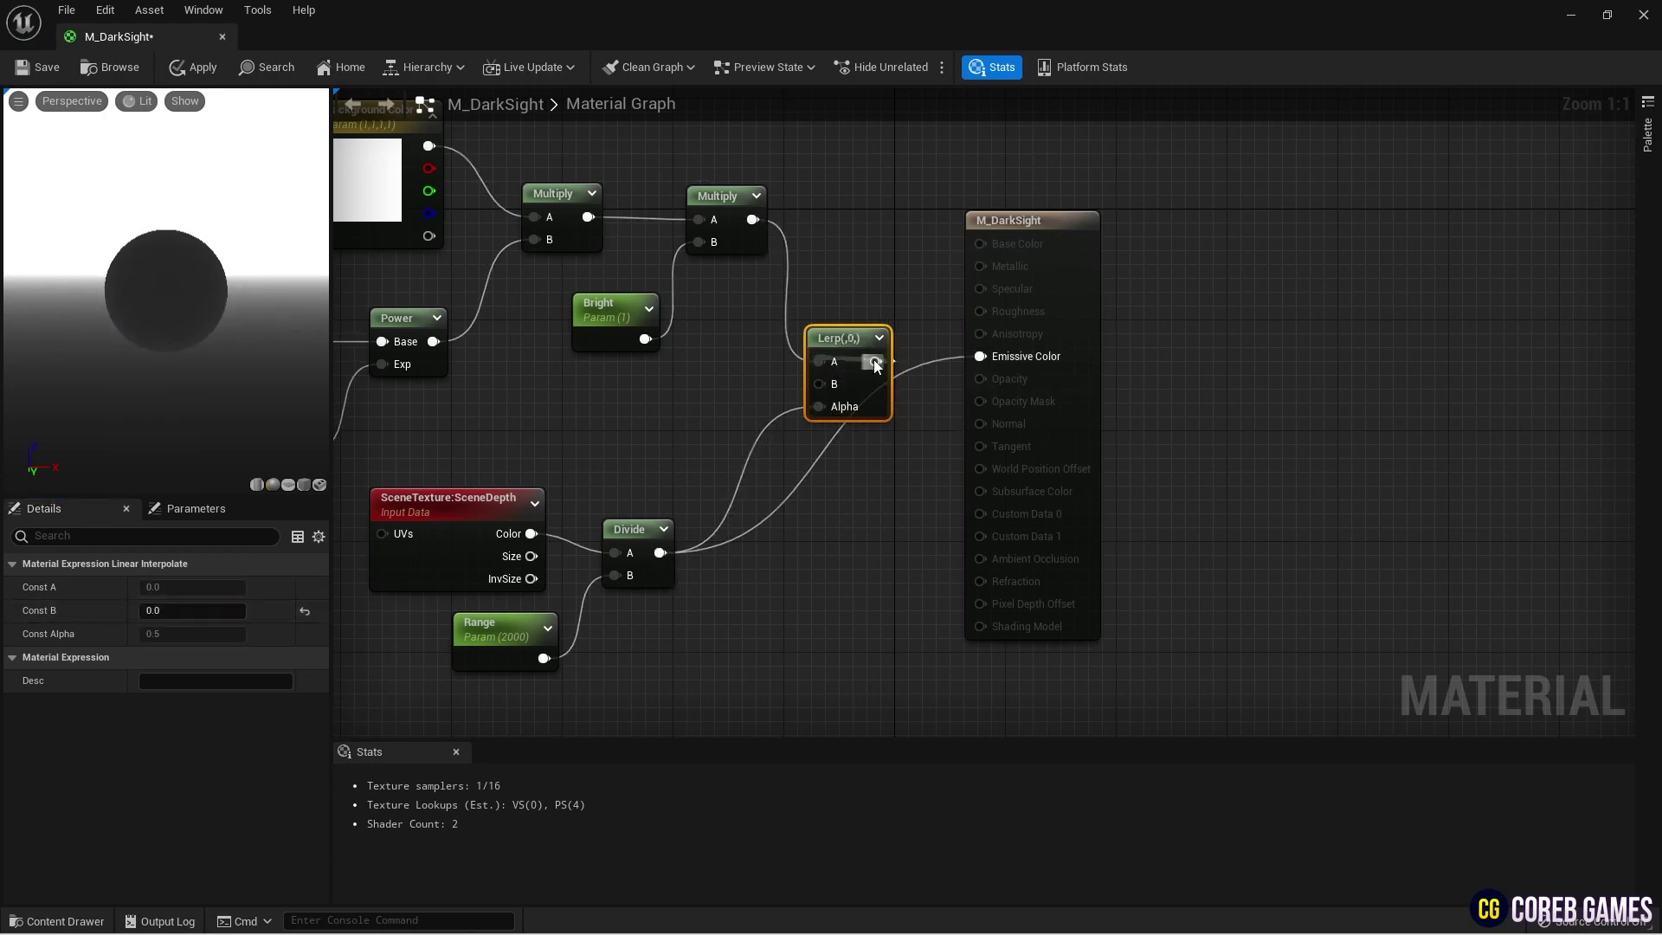
pyautogui.moveTo(834, 335); pyautogui.dragTo(854, 328)
# - Zoom the preview and regroup the SceneDepth, Divide and Range nodes
pyautogui.moveTo(158, 292); pyautogui.dragTo(159, 291)
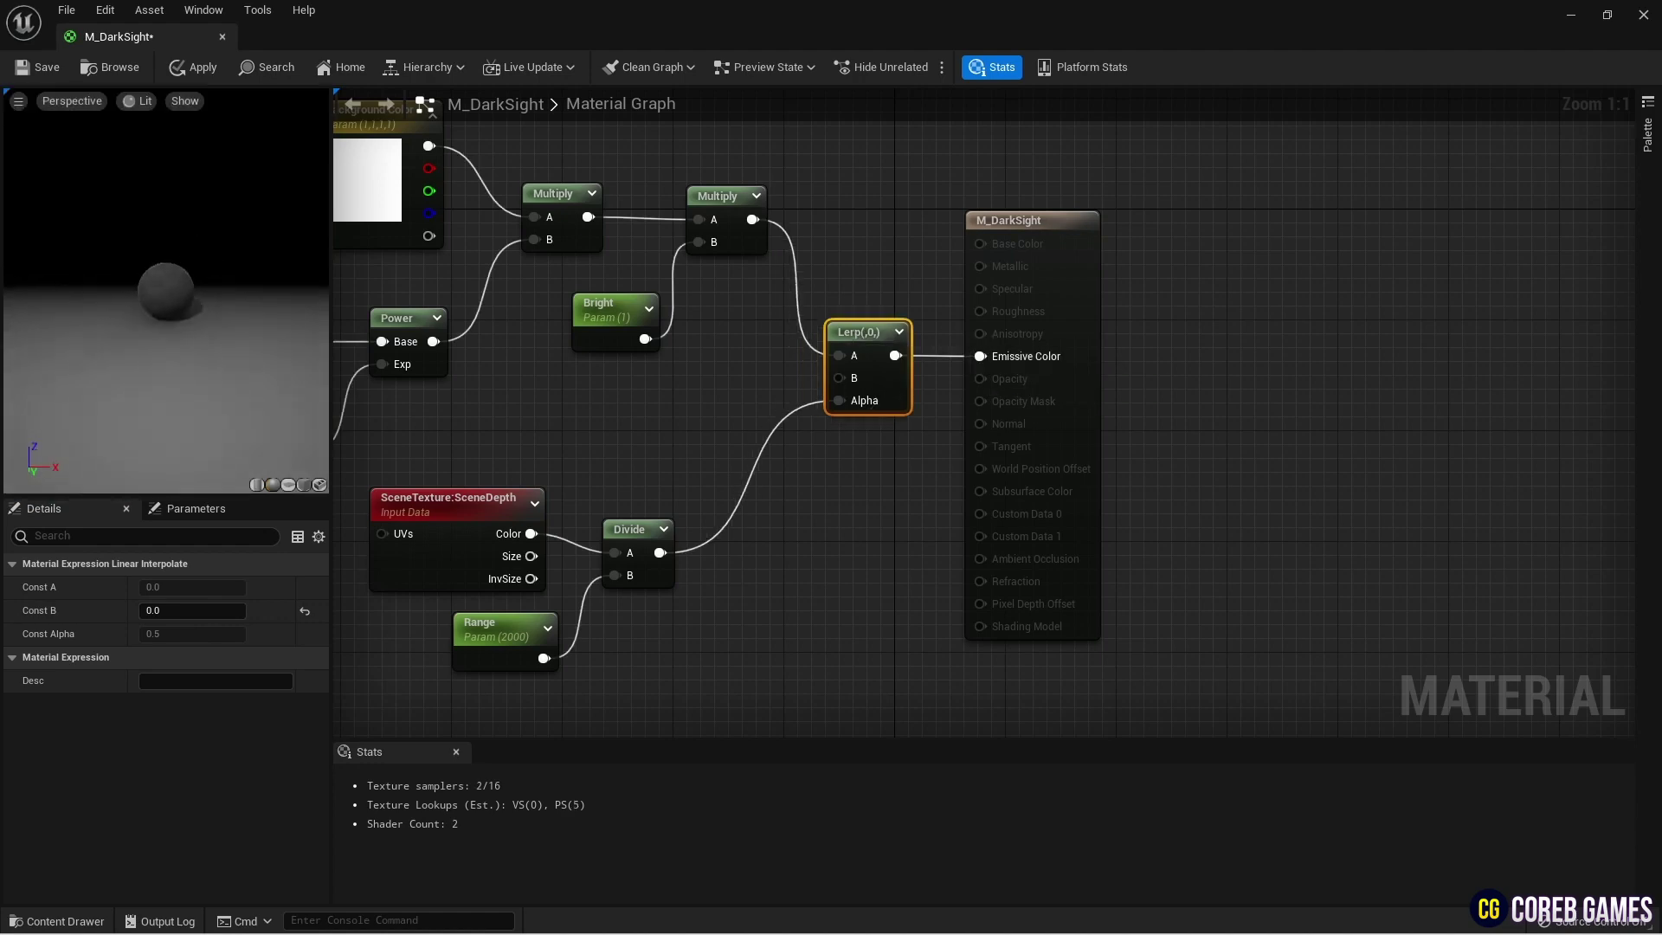
pyautogui.moveTo(158, 291); pyautogui.dragTo(159, 291, button='right')
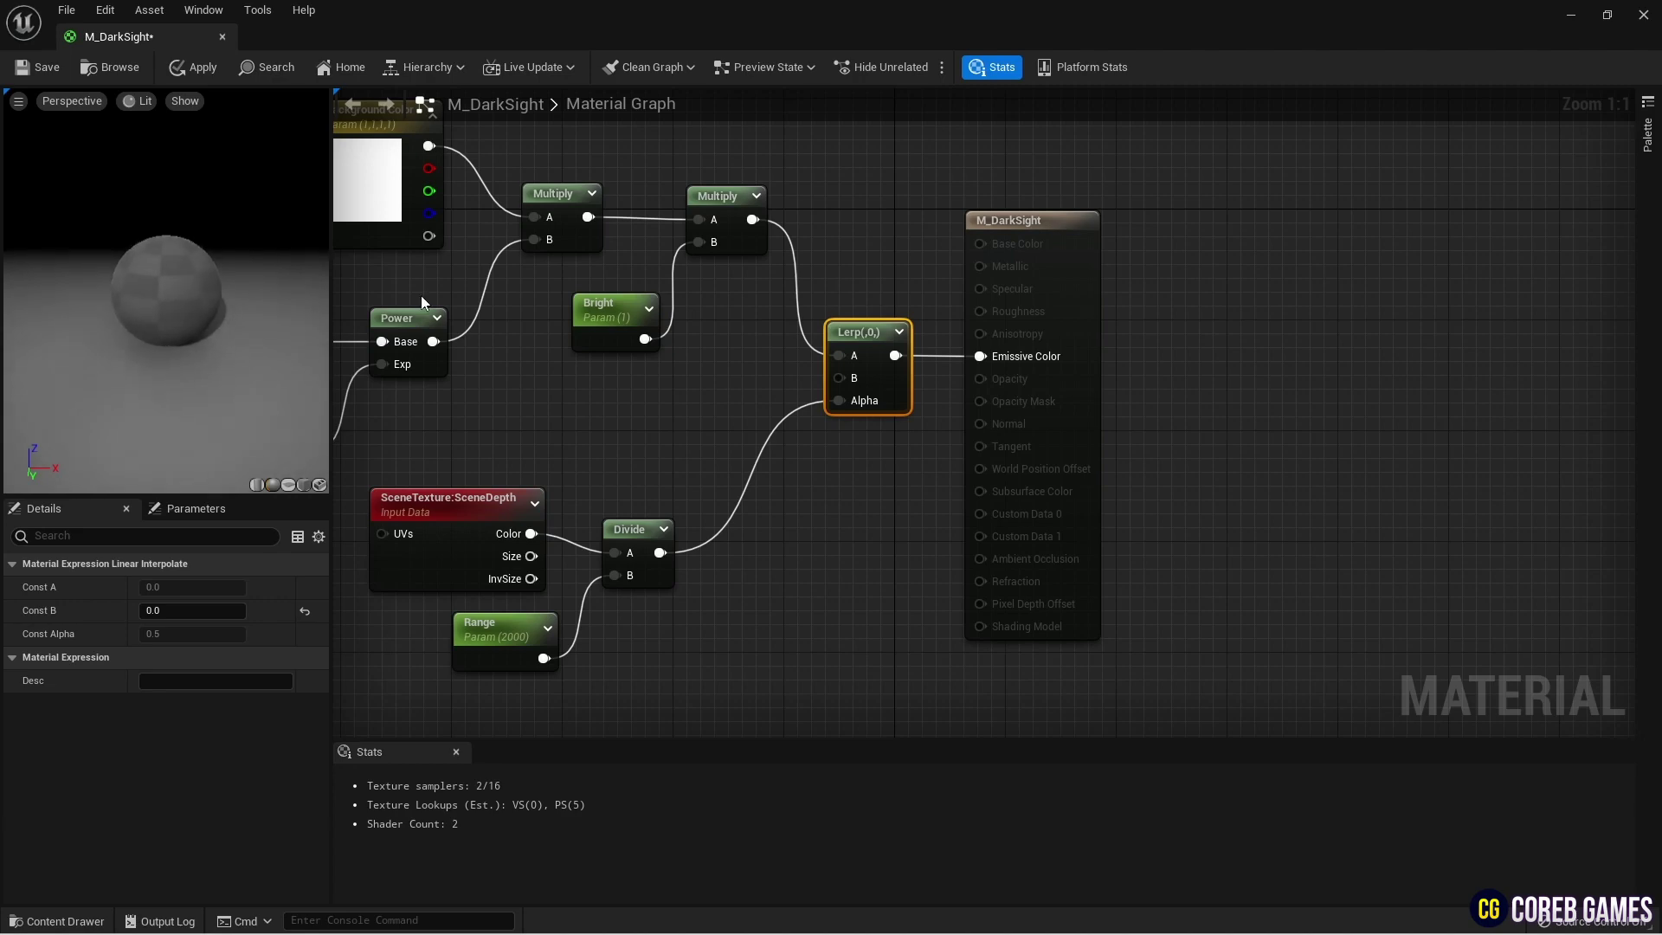
pyautogui.moveTo(674, 406); pyautogui.dragTo(769, 391, button='right')
pyautogui.moveTo(765, 442); pyautogui.dragTo(592, 620)
pyautogui.moveTo(766, 497); pyautogui.dragTo(870, 439)
pyautogui.click(817, 383)
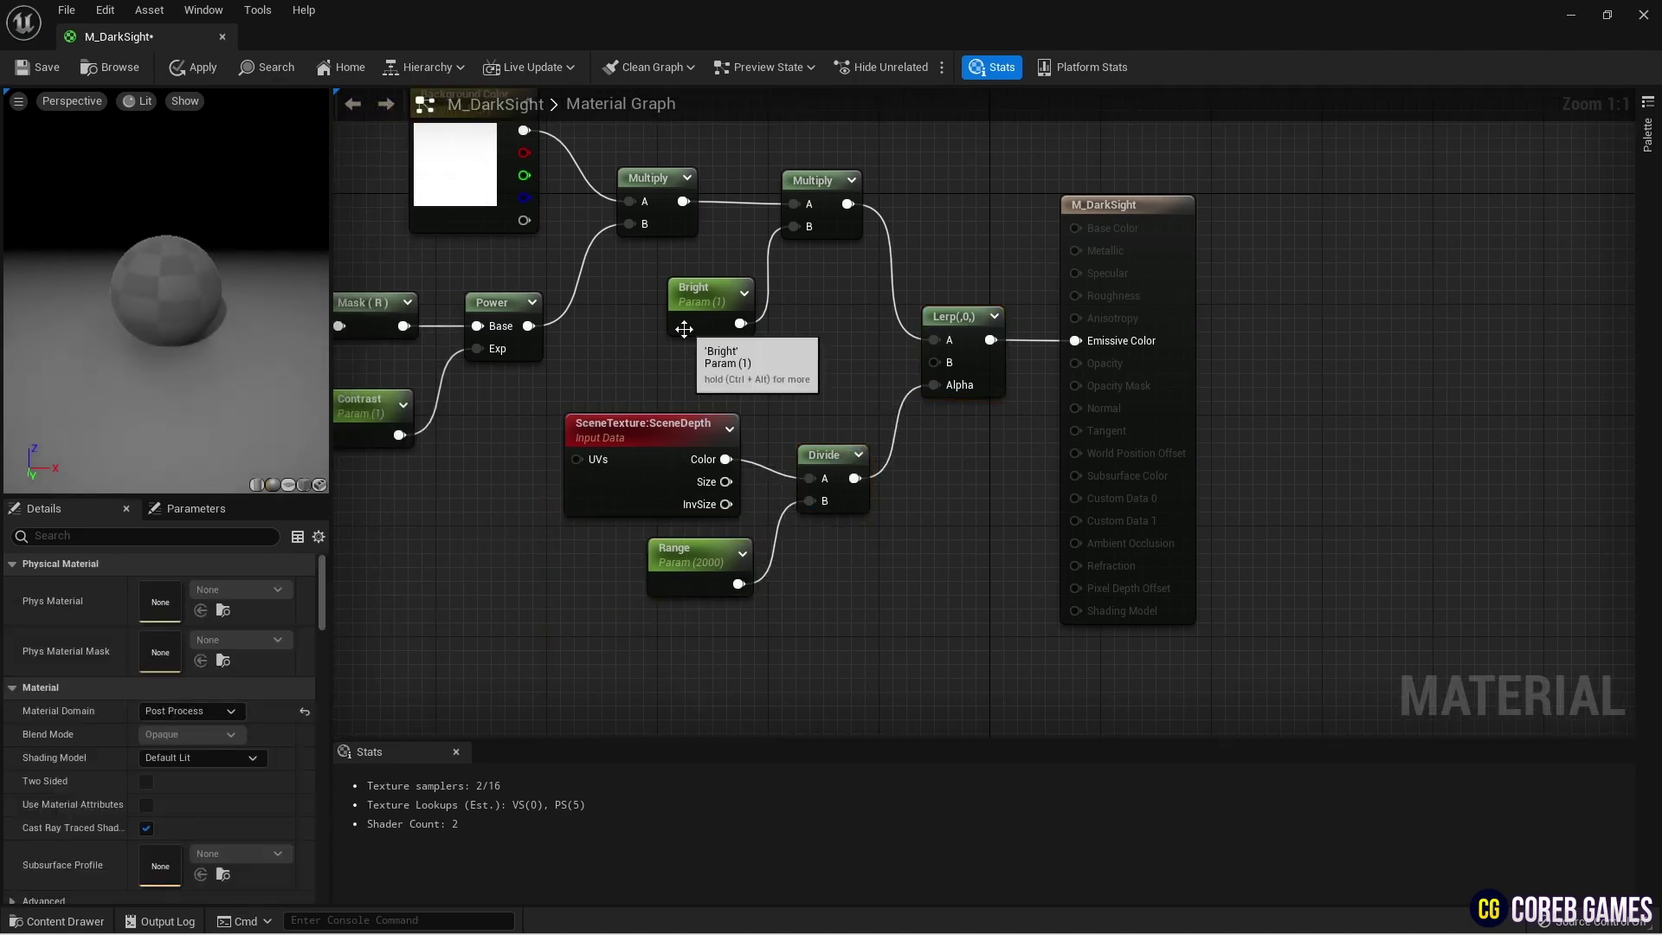
# - Save M_DarkSight, then create and open the M_DarkSight_Inst material instance
pyautogui.click(26, 72)
pyautogui.click(223, 37)
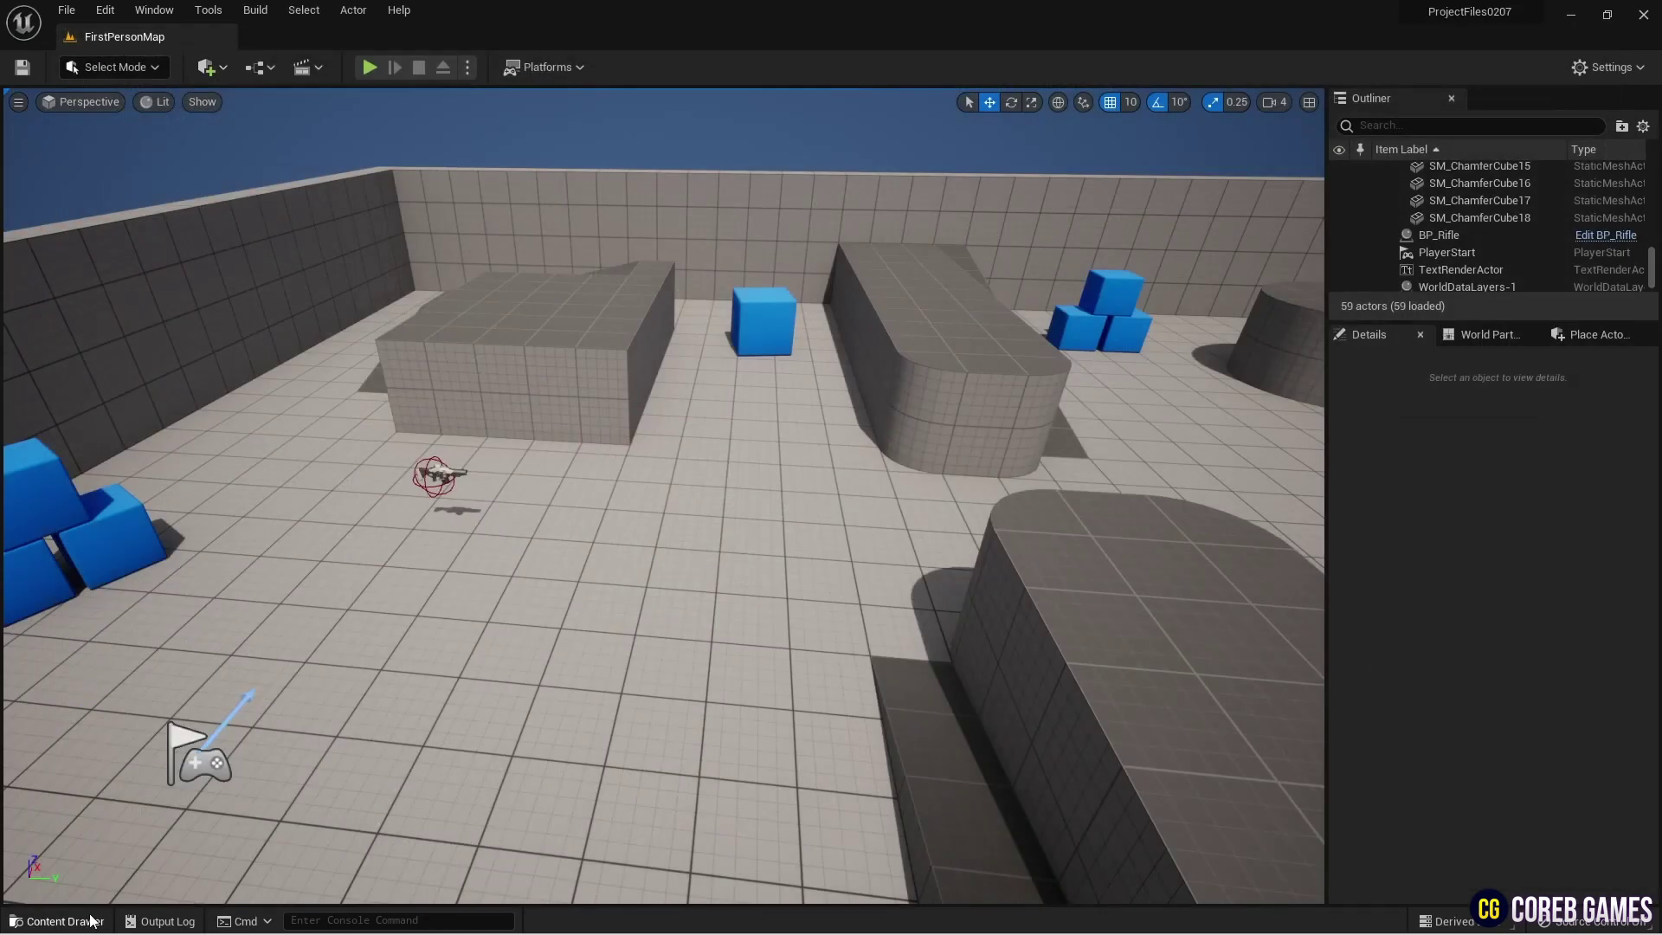
pyautogui.click(58, 921)
pyautogui.rightClick(796, 709)
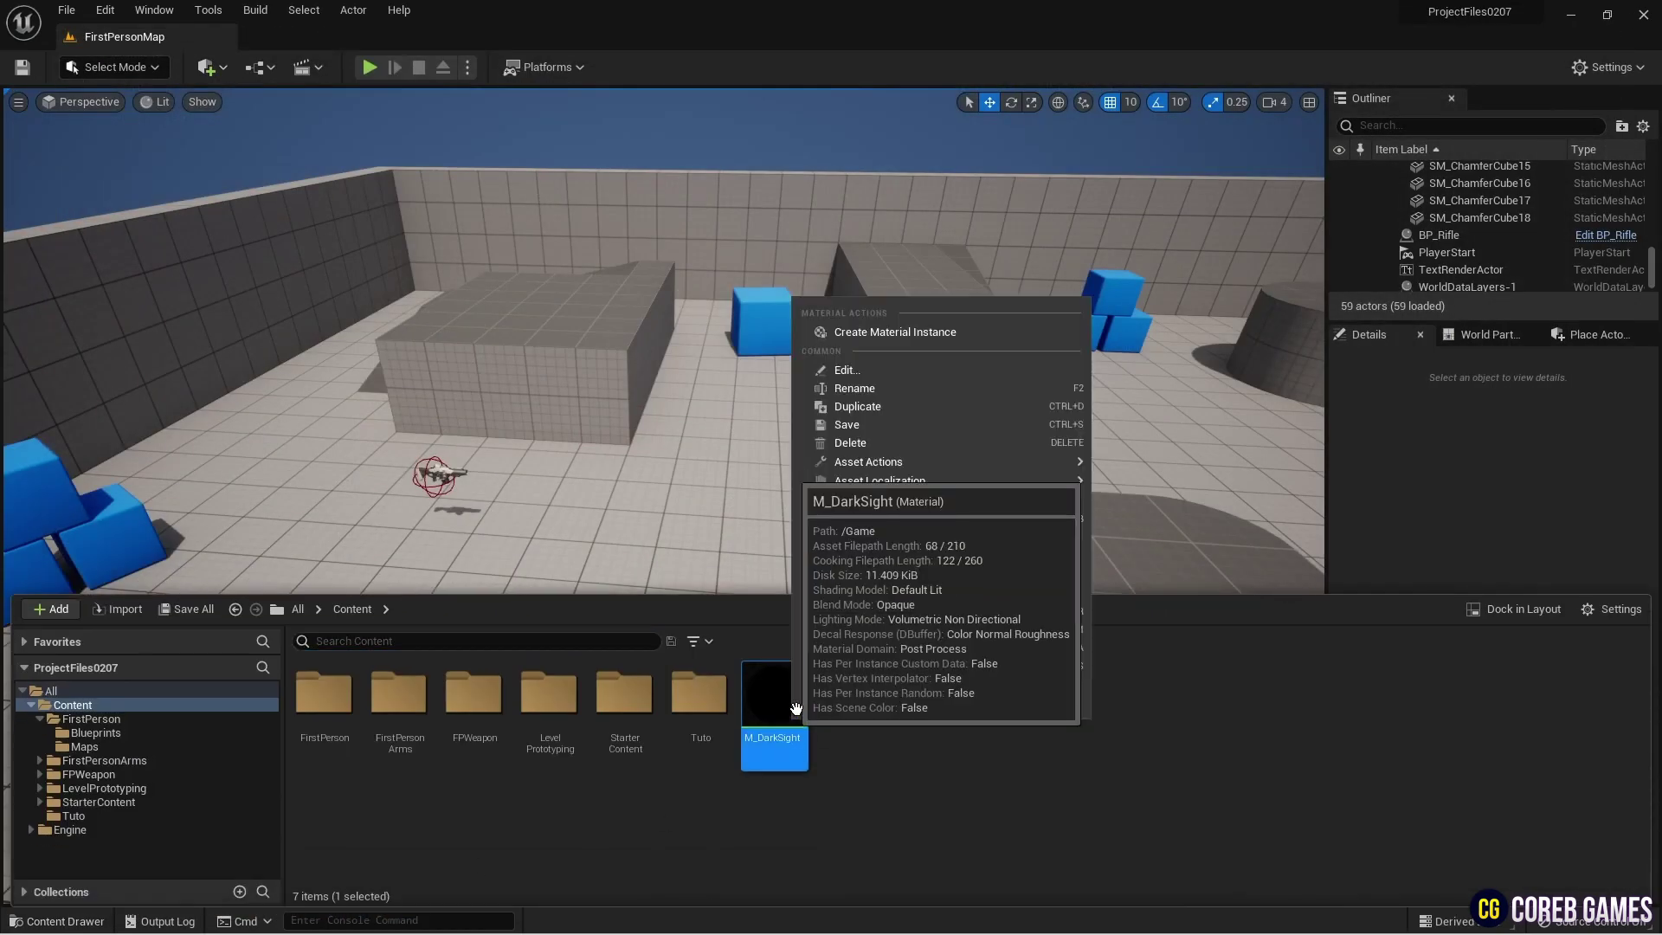
pyautogui.click(926, 330)
pyautogui.press('Return')
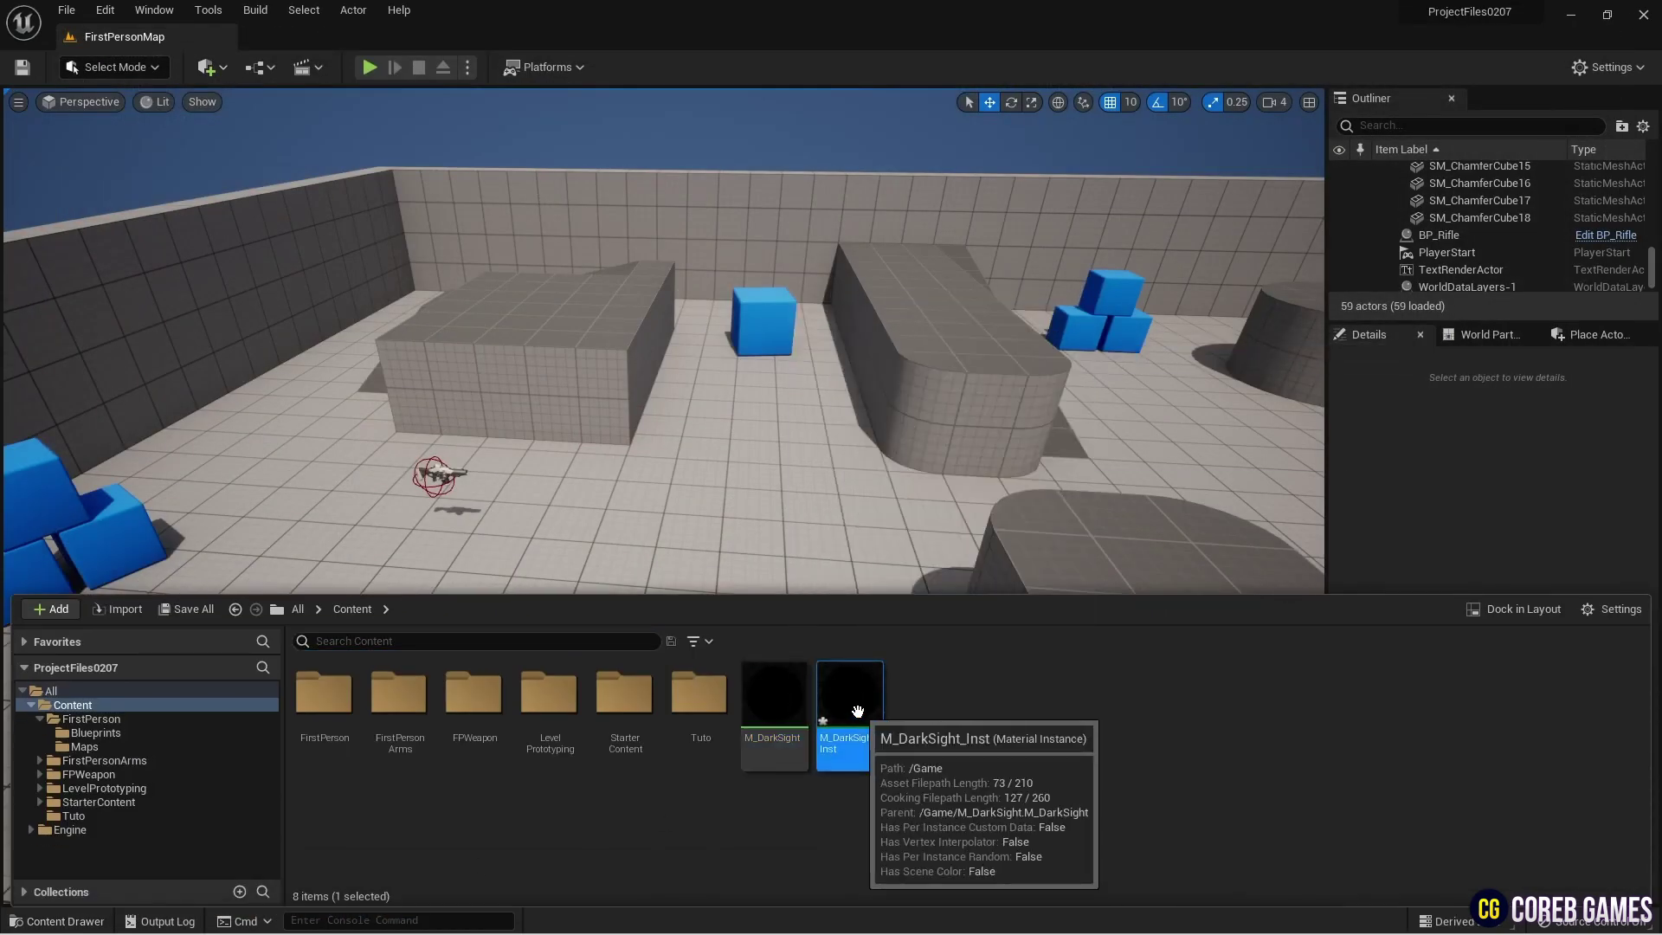
pyautogui.doubleClick(850, 708)
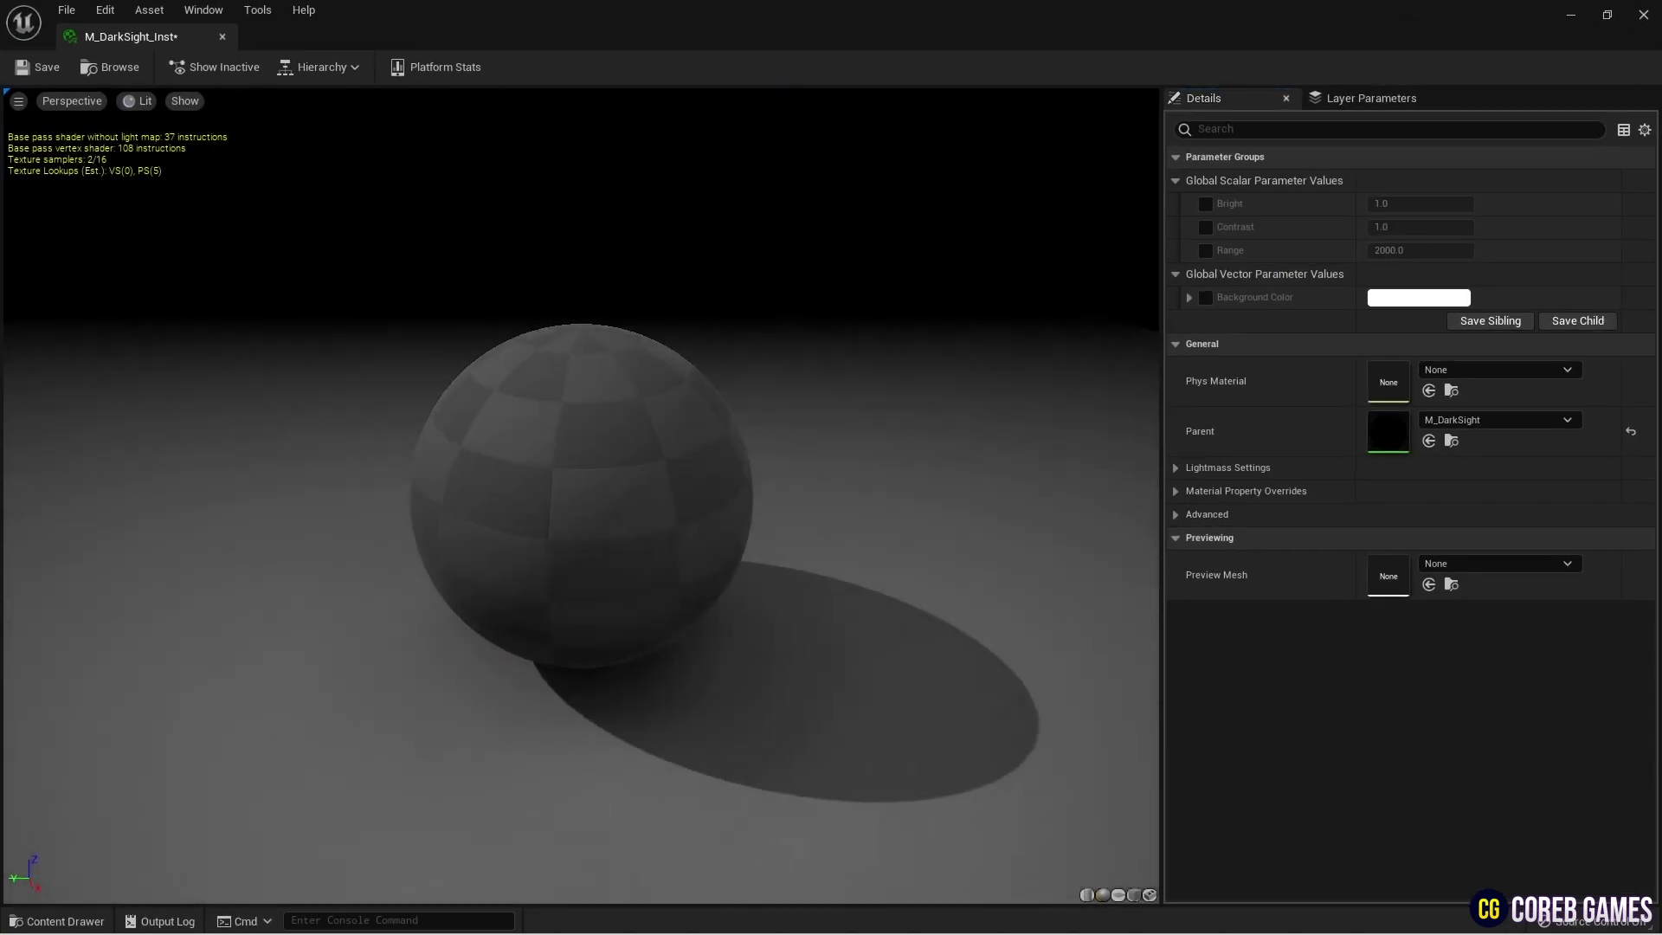
# - Override Bright, Contrast, Range and Background Color, setting Bright 5.5, Contrast 3.0, Range 900
pyautogui.click(1205, 203)
pyautogui.click(1205, 250)
pyautogui.click(1205, 296)
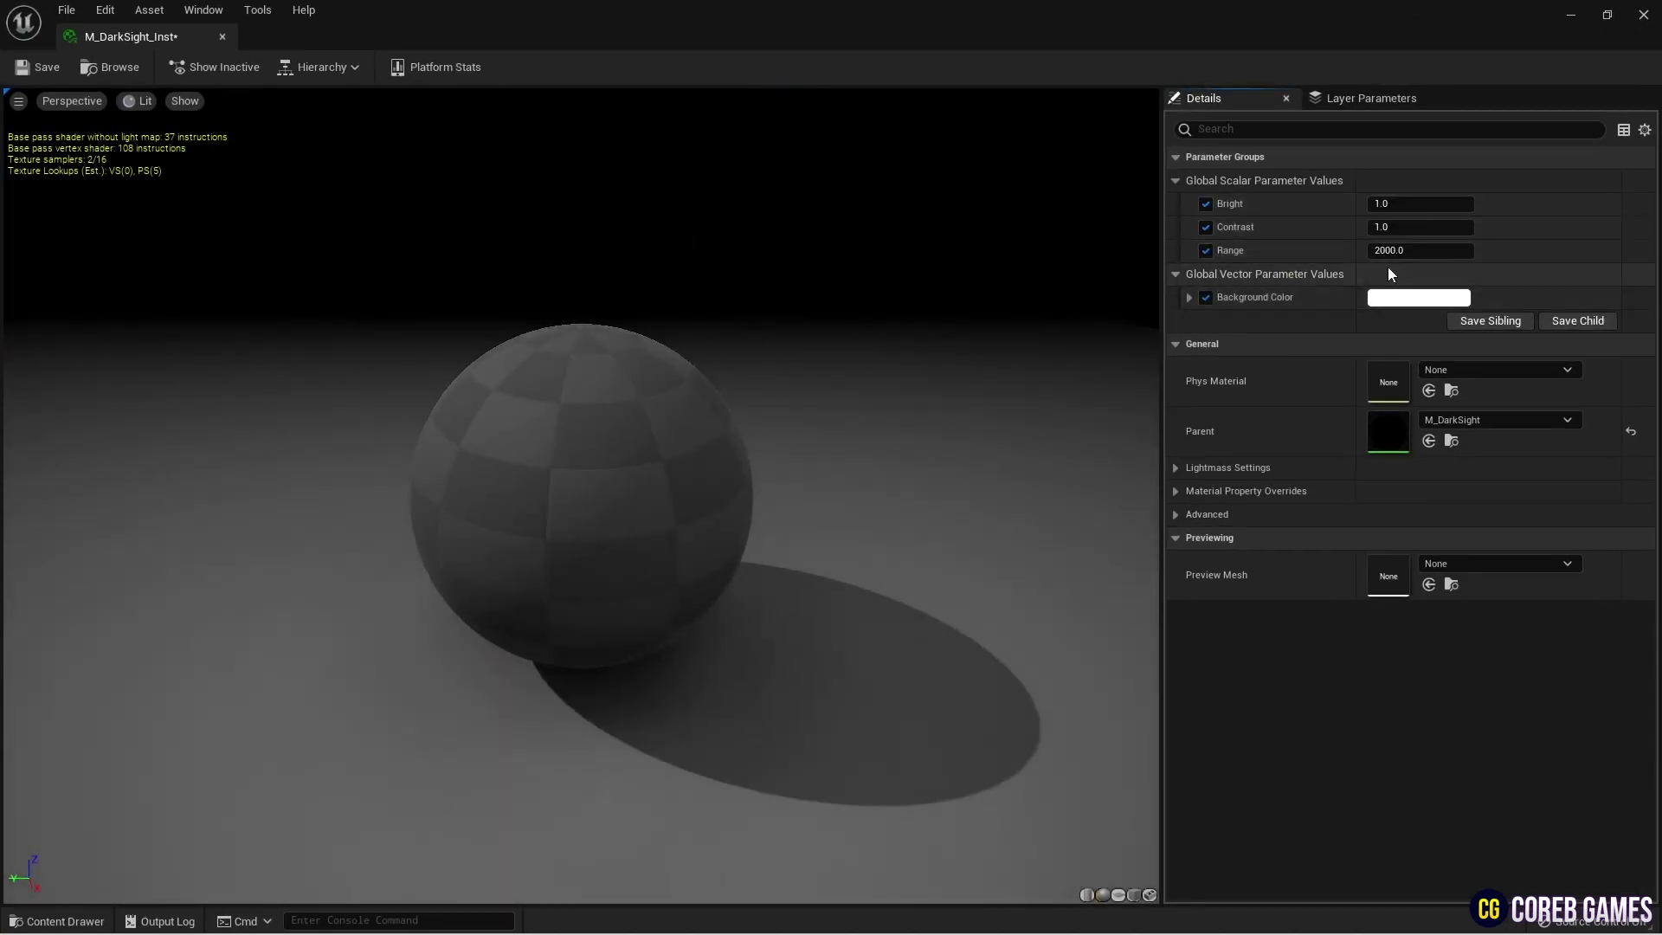
pyautogui.click(1419, 204)
pyautogui.write('5.5')
pyautogui.press('Return')
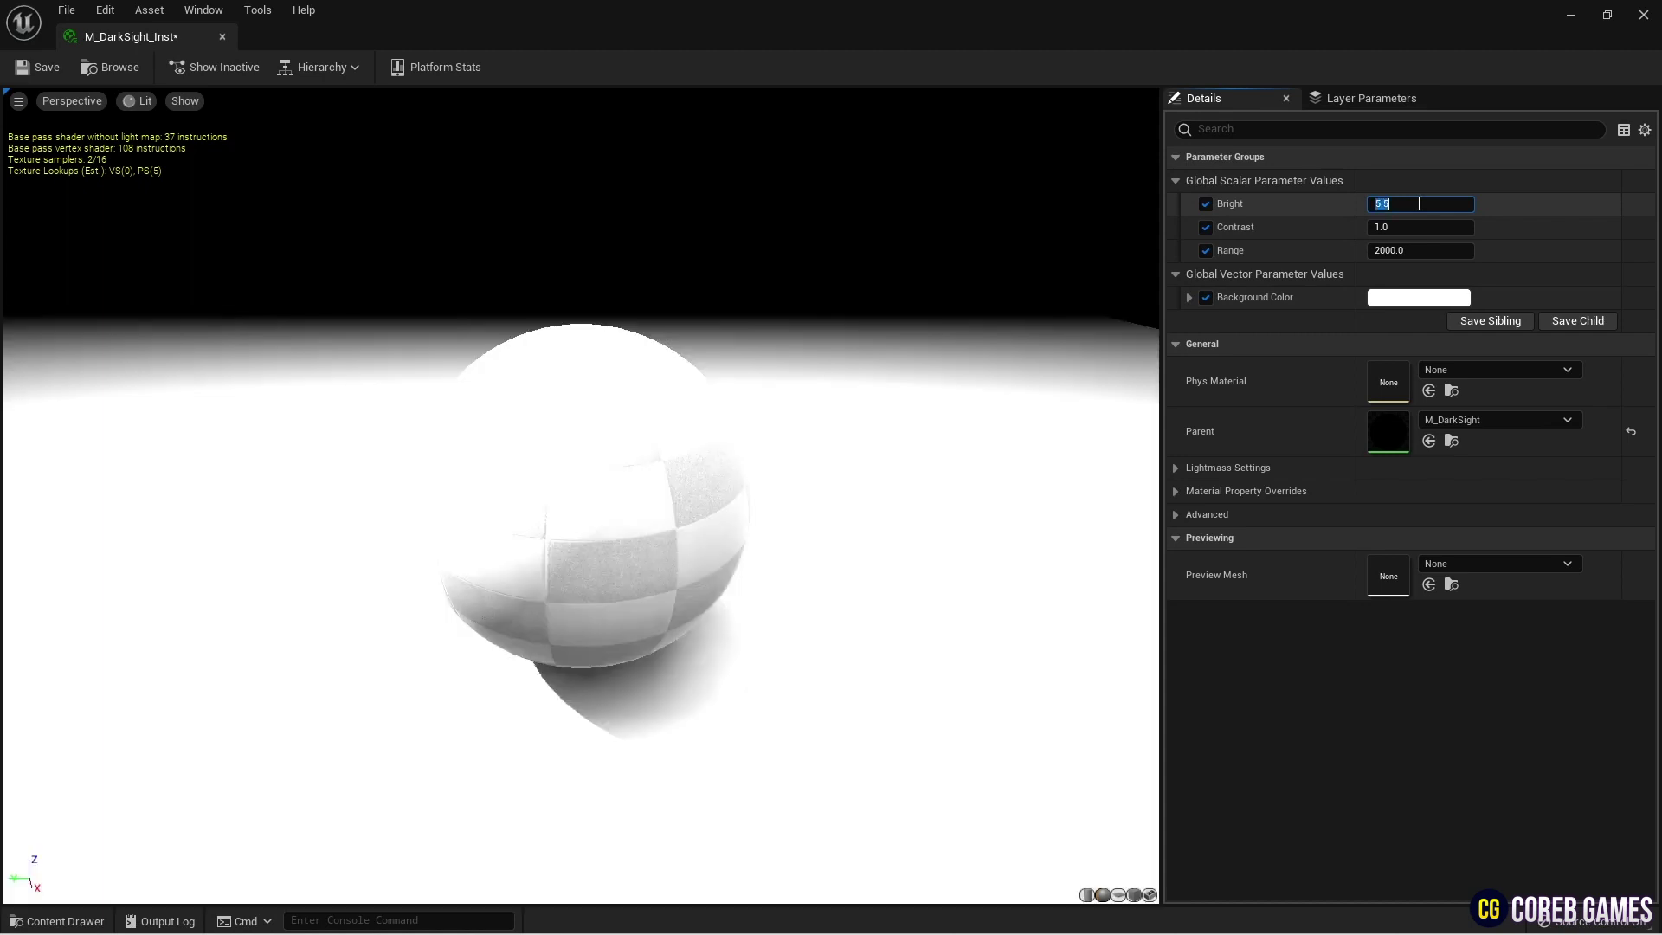
pyautogui.click(1403, 228)
pyautogui.press('Return')
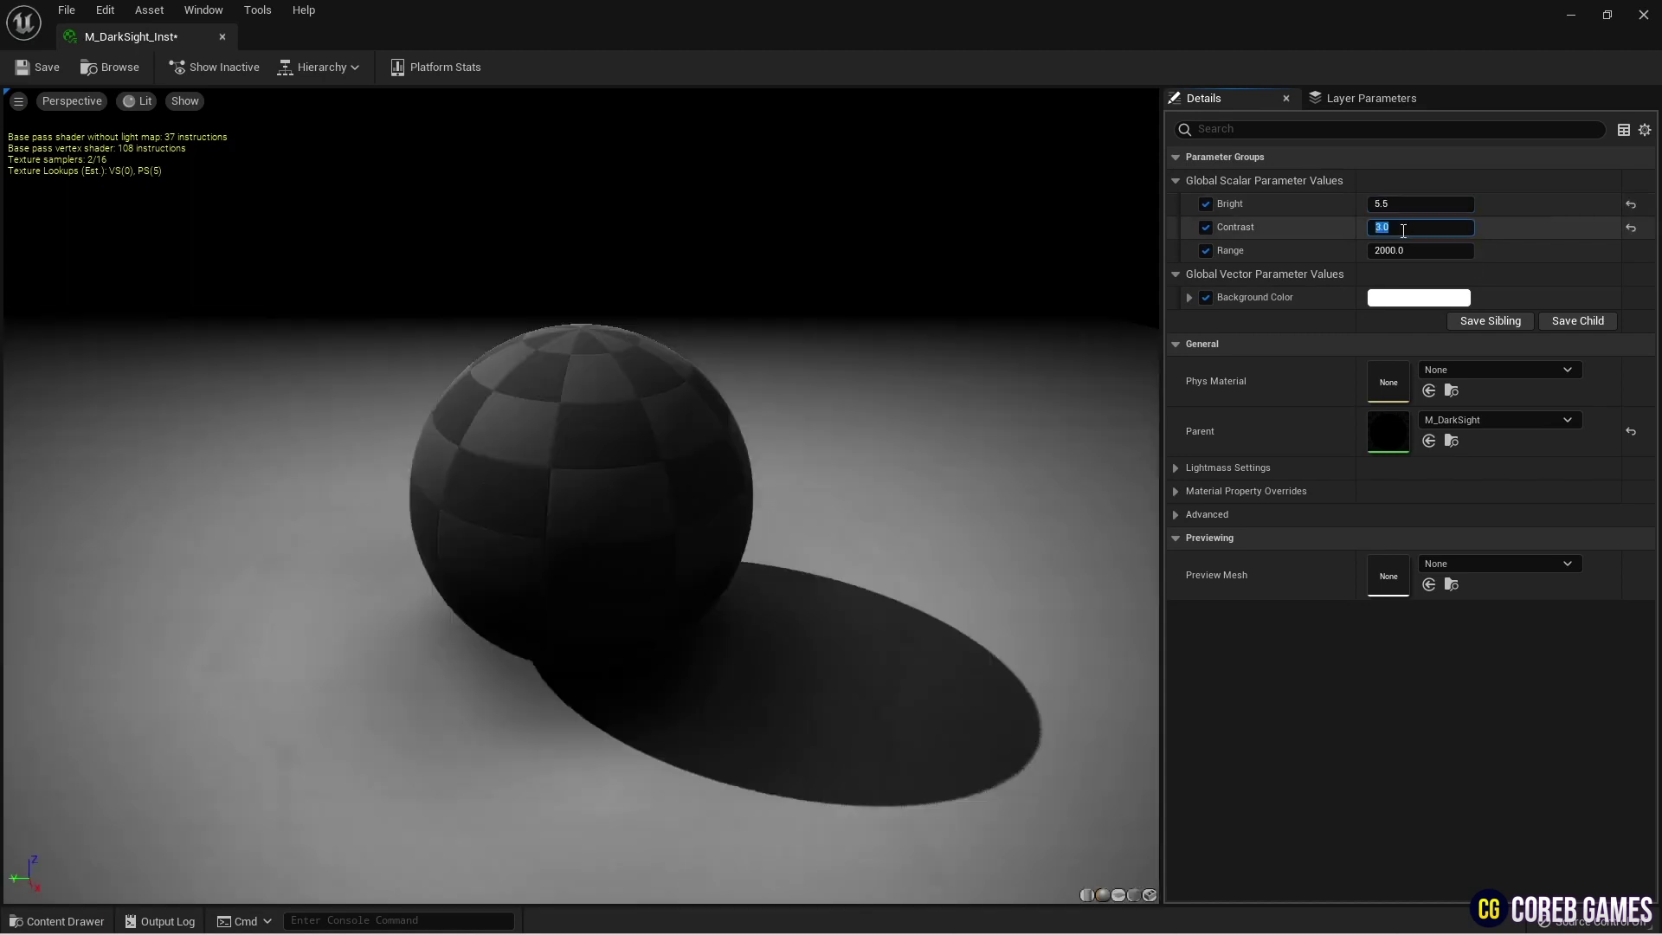
pyautogui.write('90')
pyautogui.press('Return')
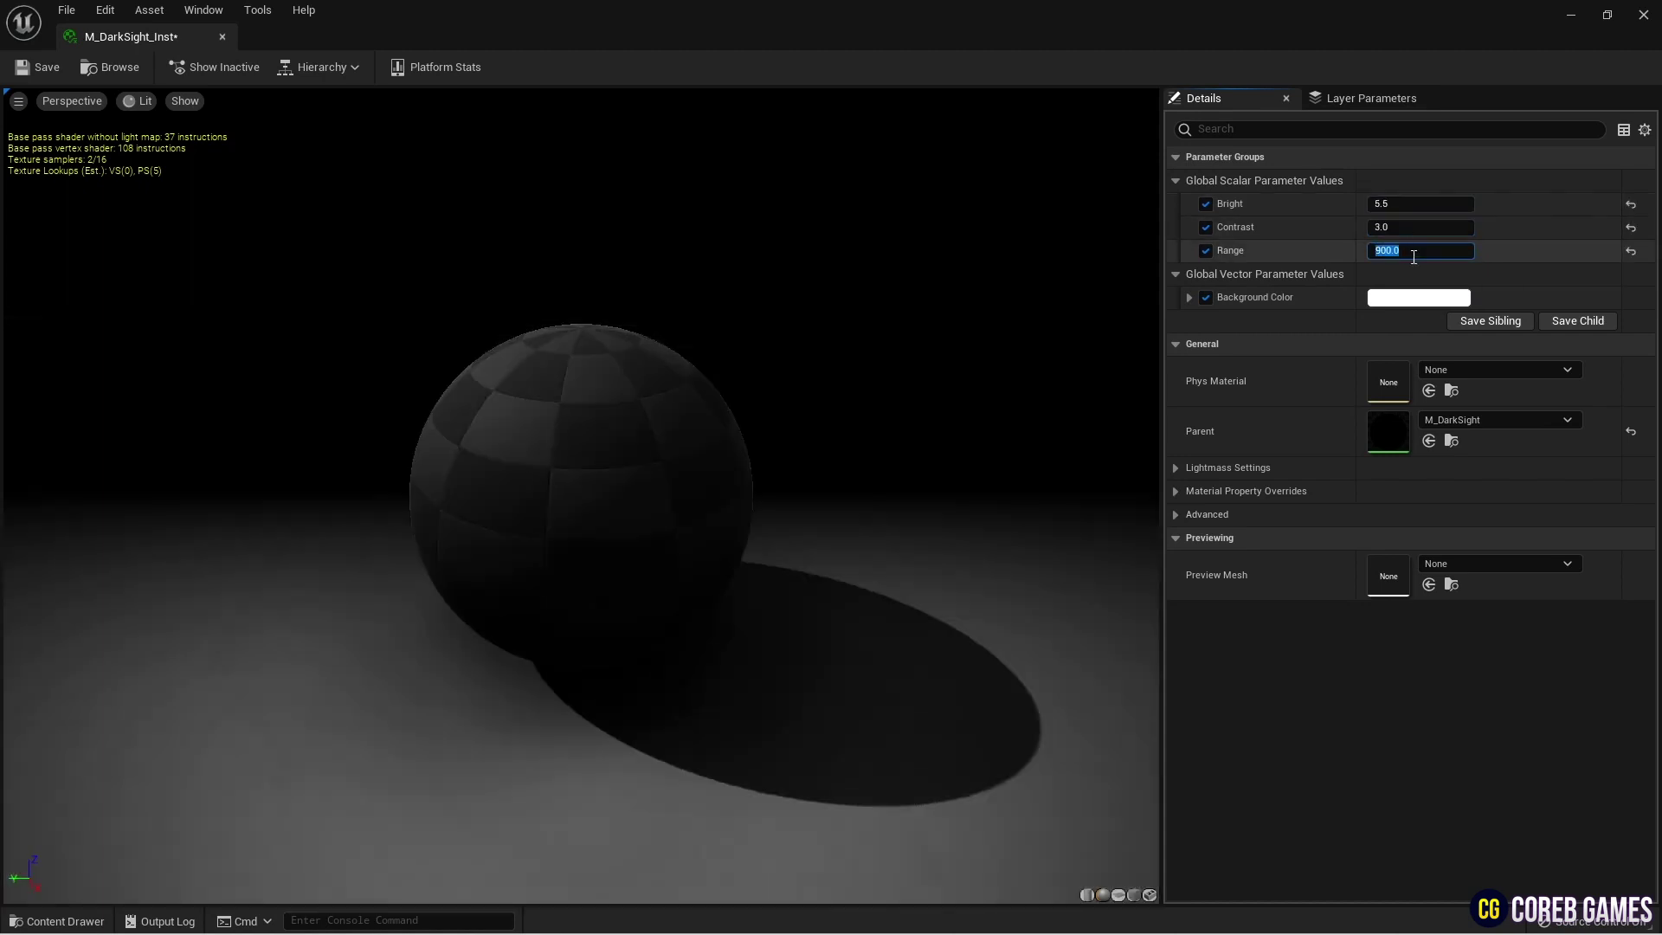
# - Set Background Color to warm brown and close the instance editor
pyautogui.click(1415, 299)
pyautogui.click(1160, 347)
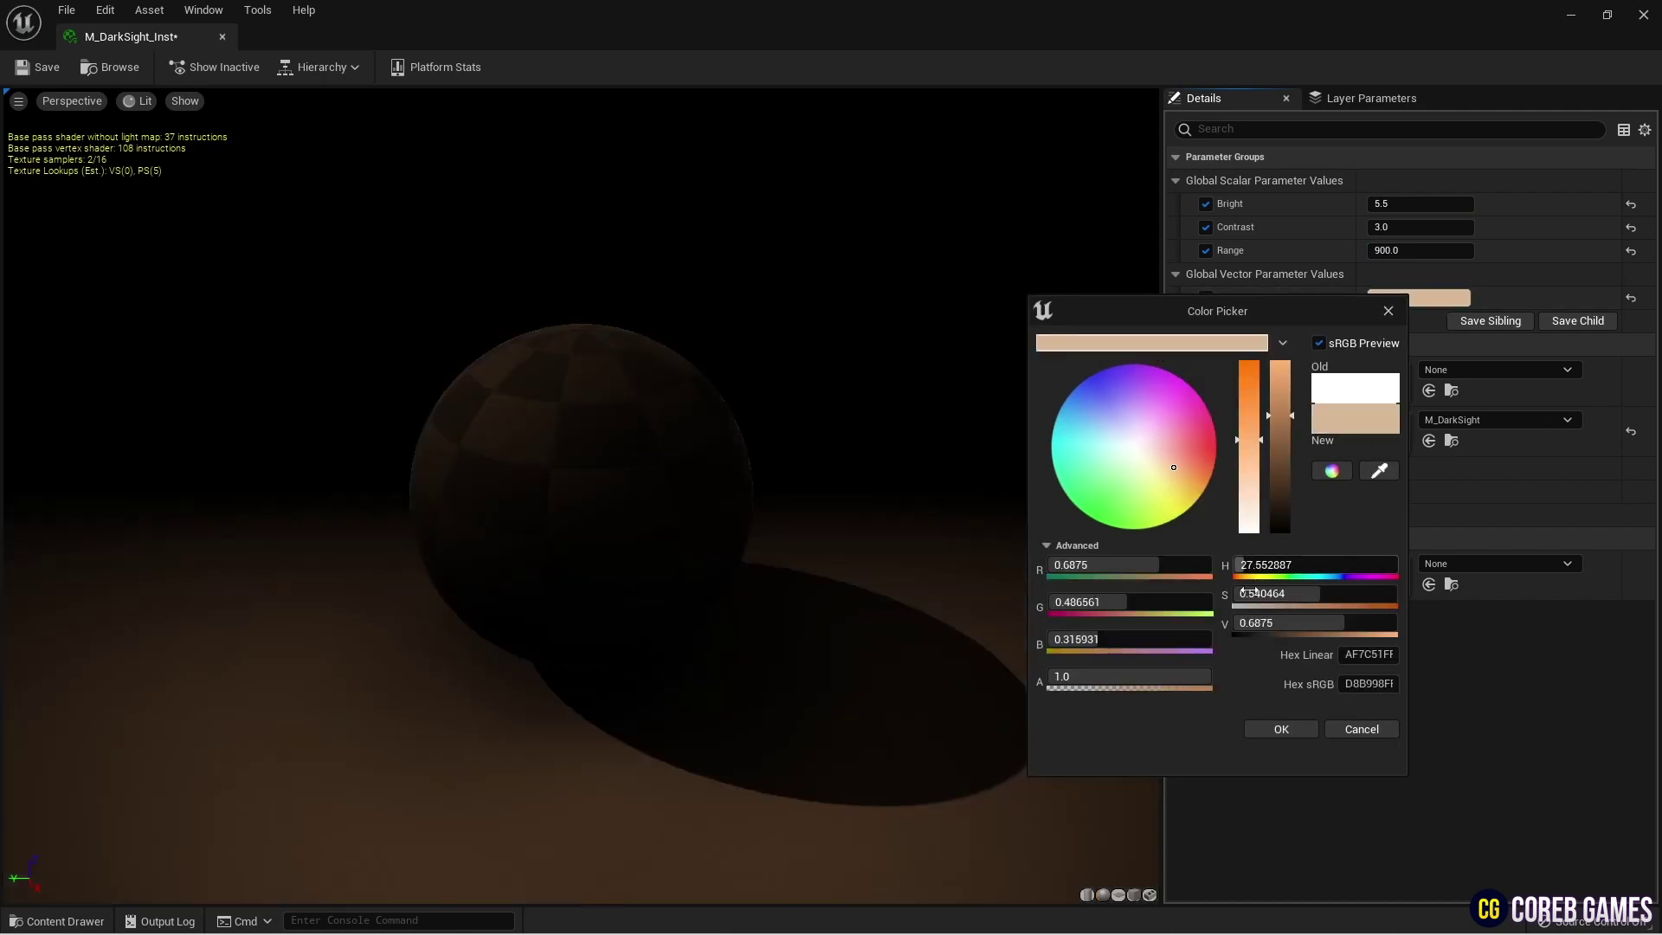
pyautogui.click(1281, 731)
pyautogui.scroll(5, 578, 454)
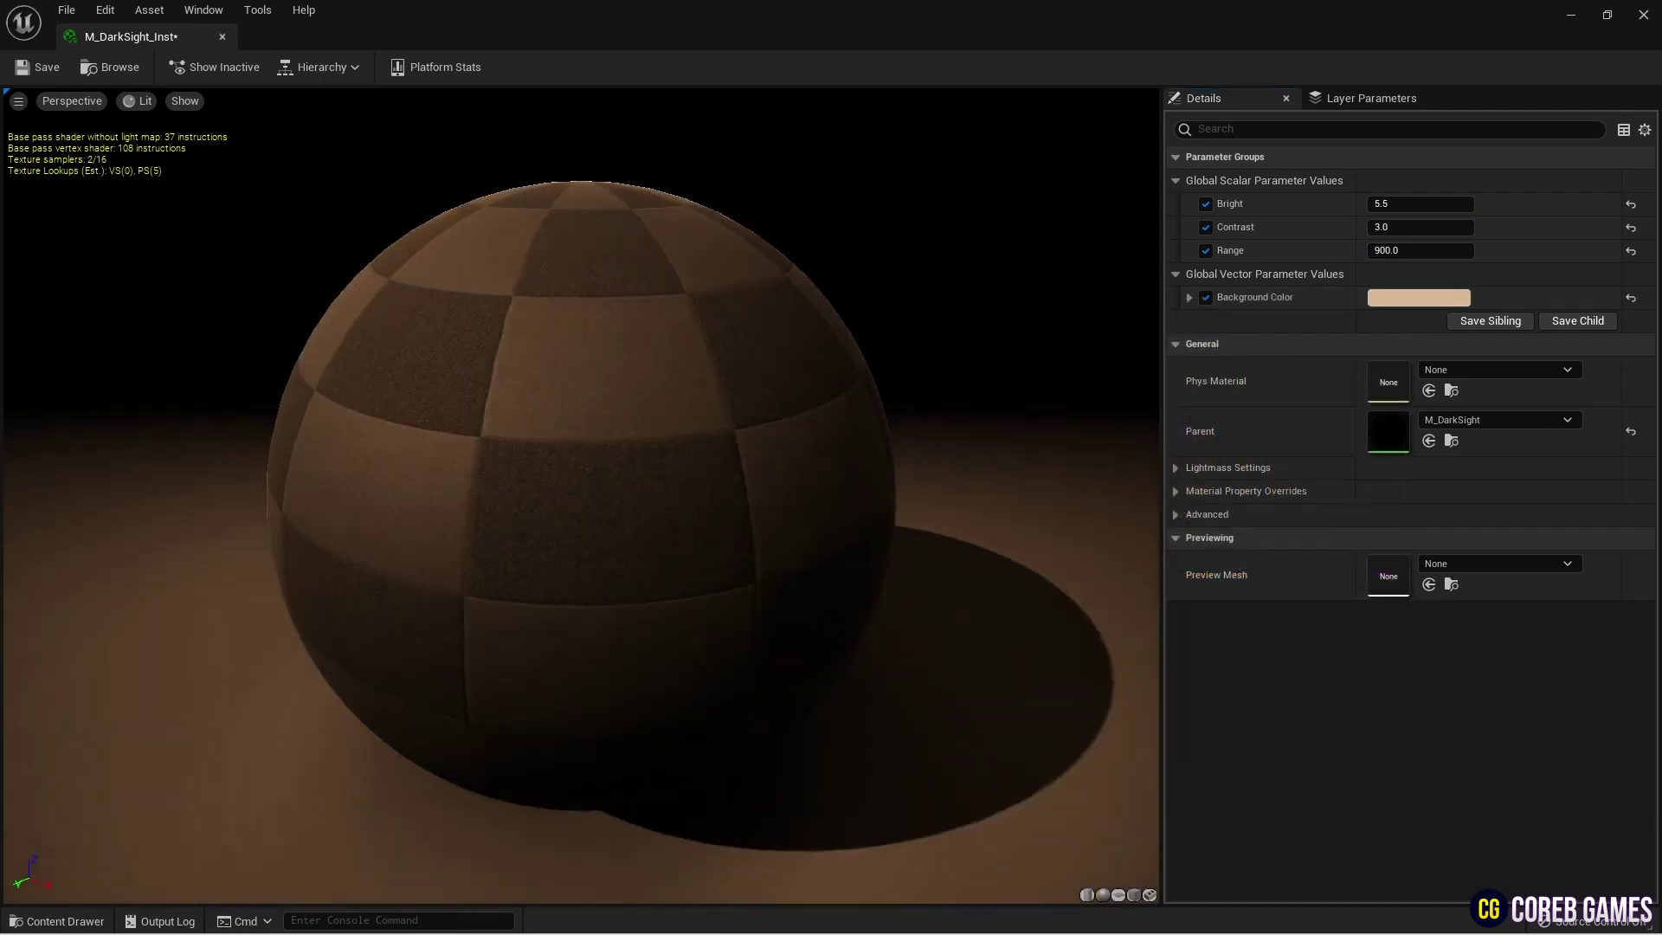
pyautogui.moveTo(655, 524); pyautogui.dragTo(656, 441)
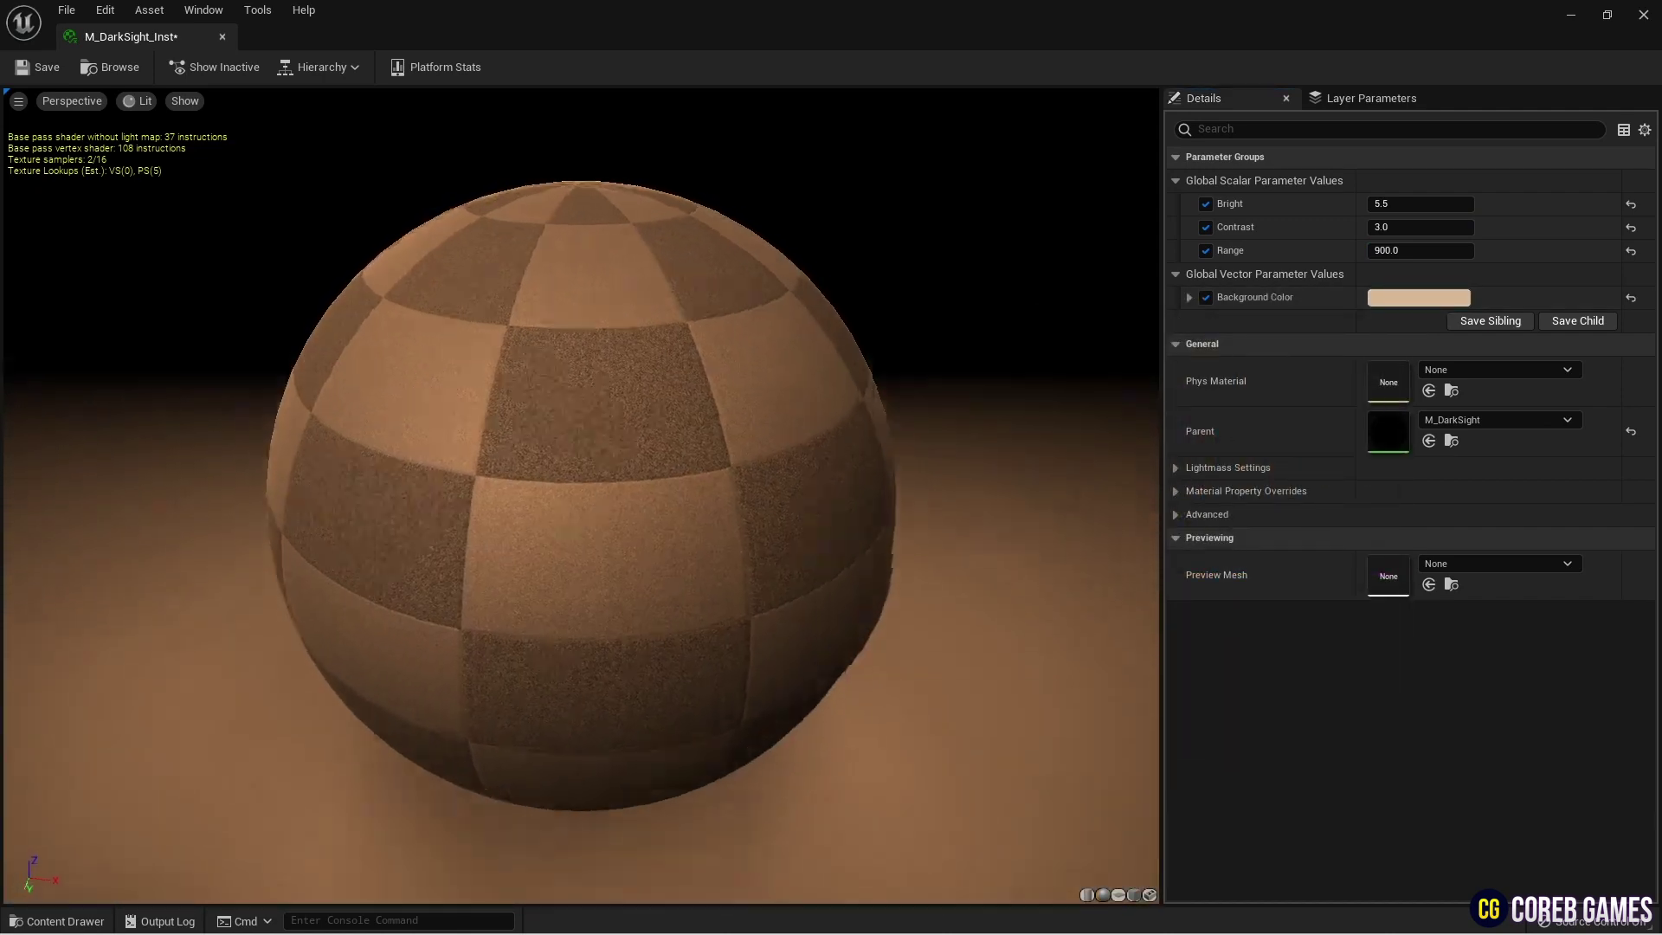
pyautogui.scroll(-4, 655, 523)
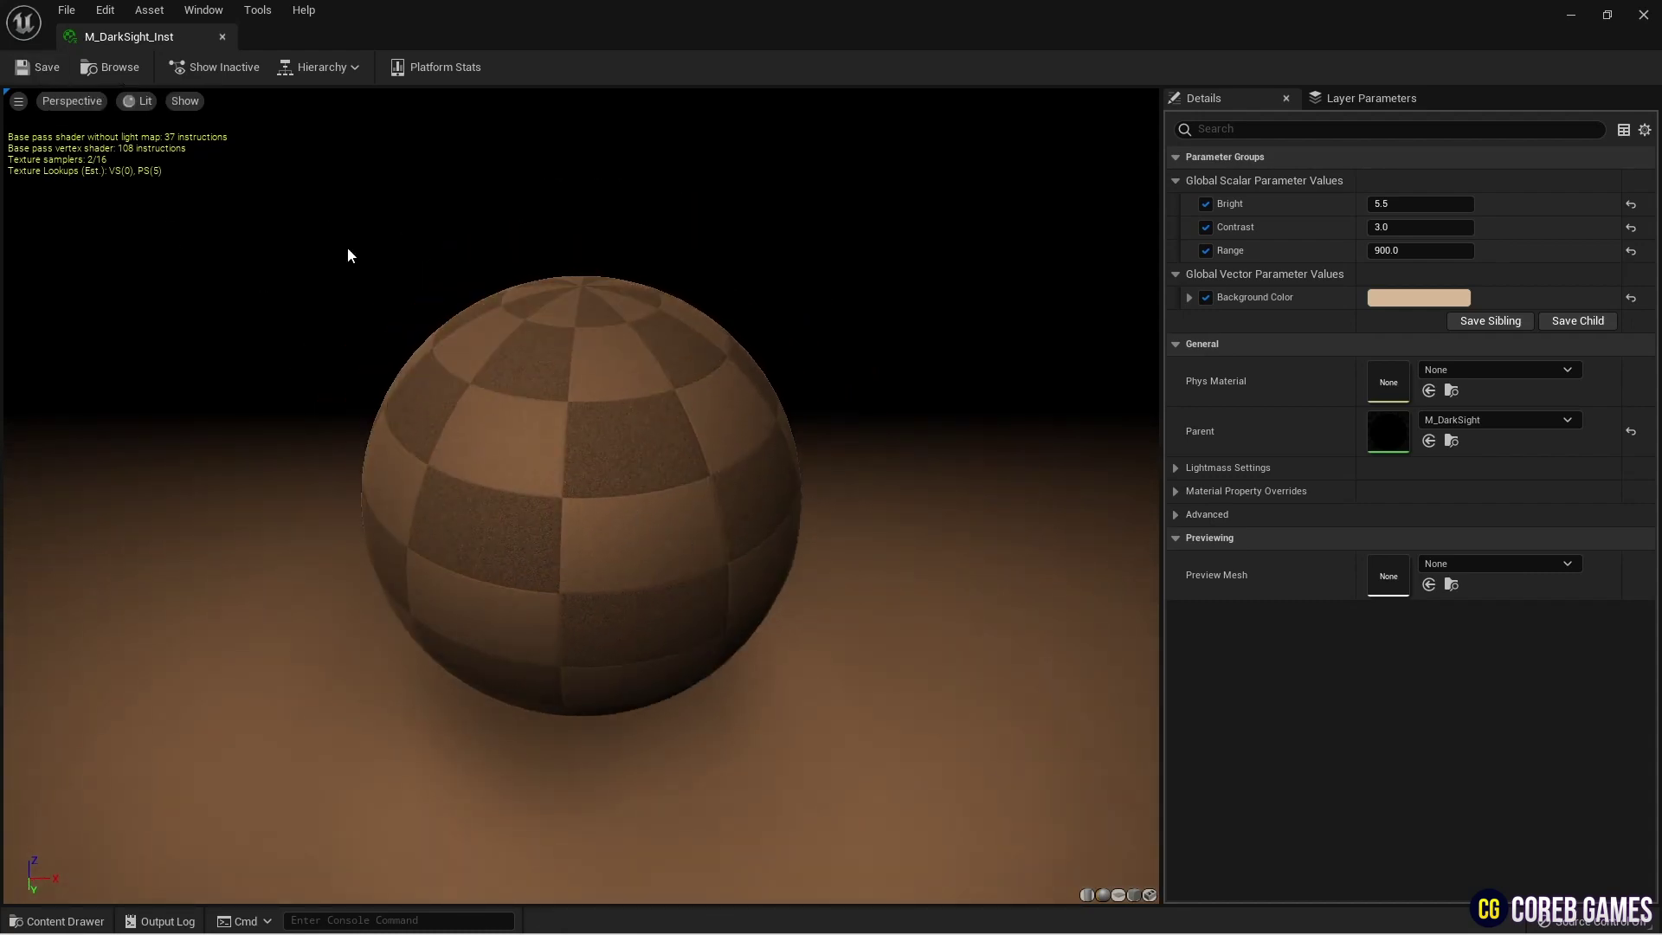
pyautogui.click(221, 36)
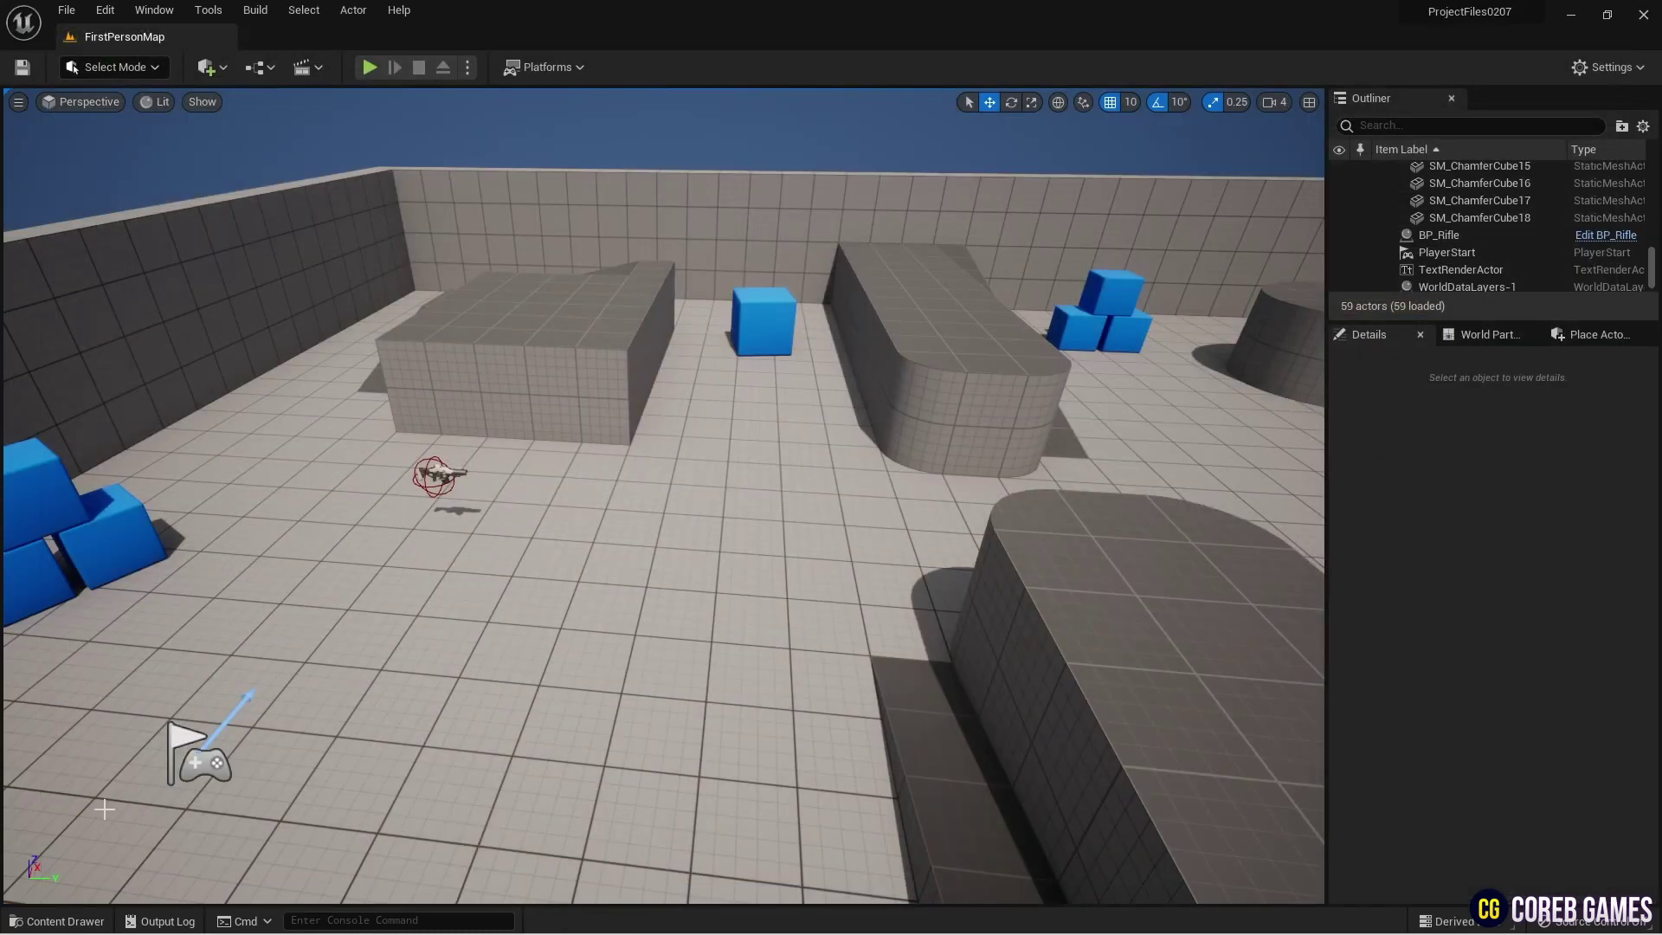
# - Open BP_FirstPersonCharacter from FirstPerson > Blueprints and add a Post Process component
pyautogui.click(65, 921)
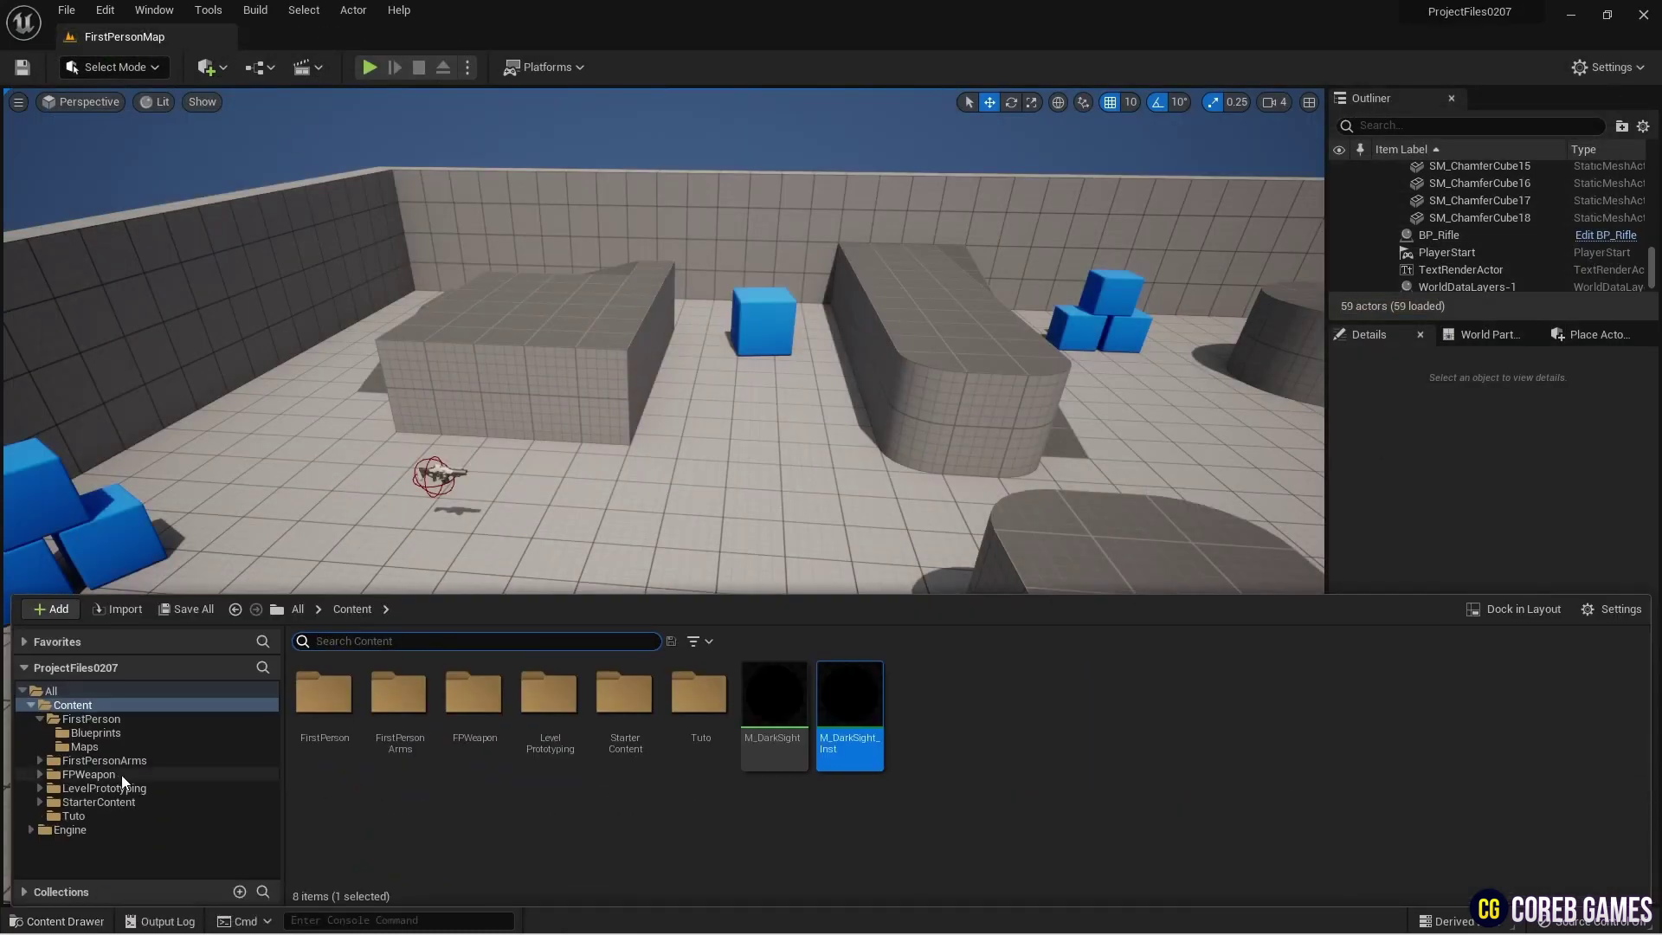
pyautogui.click(111, 733)
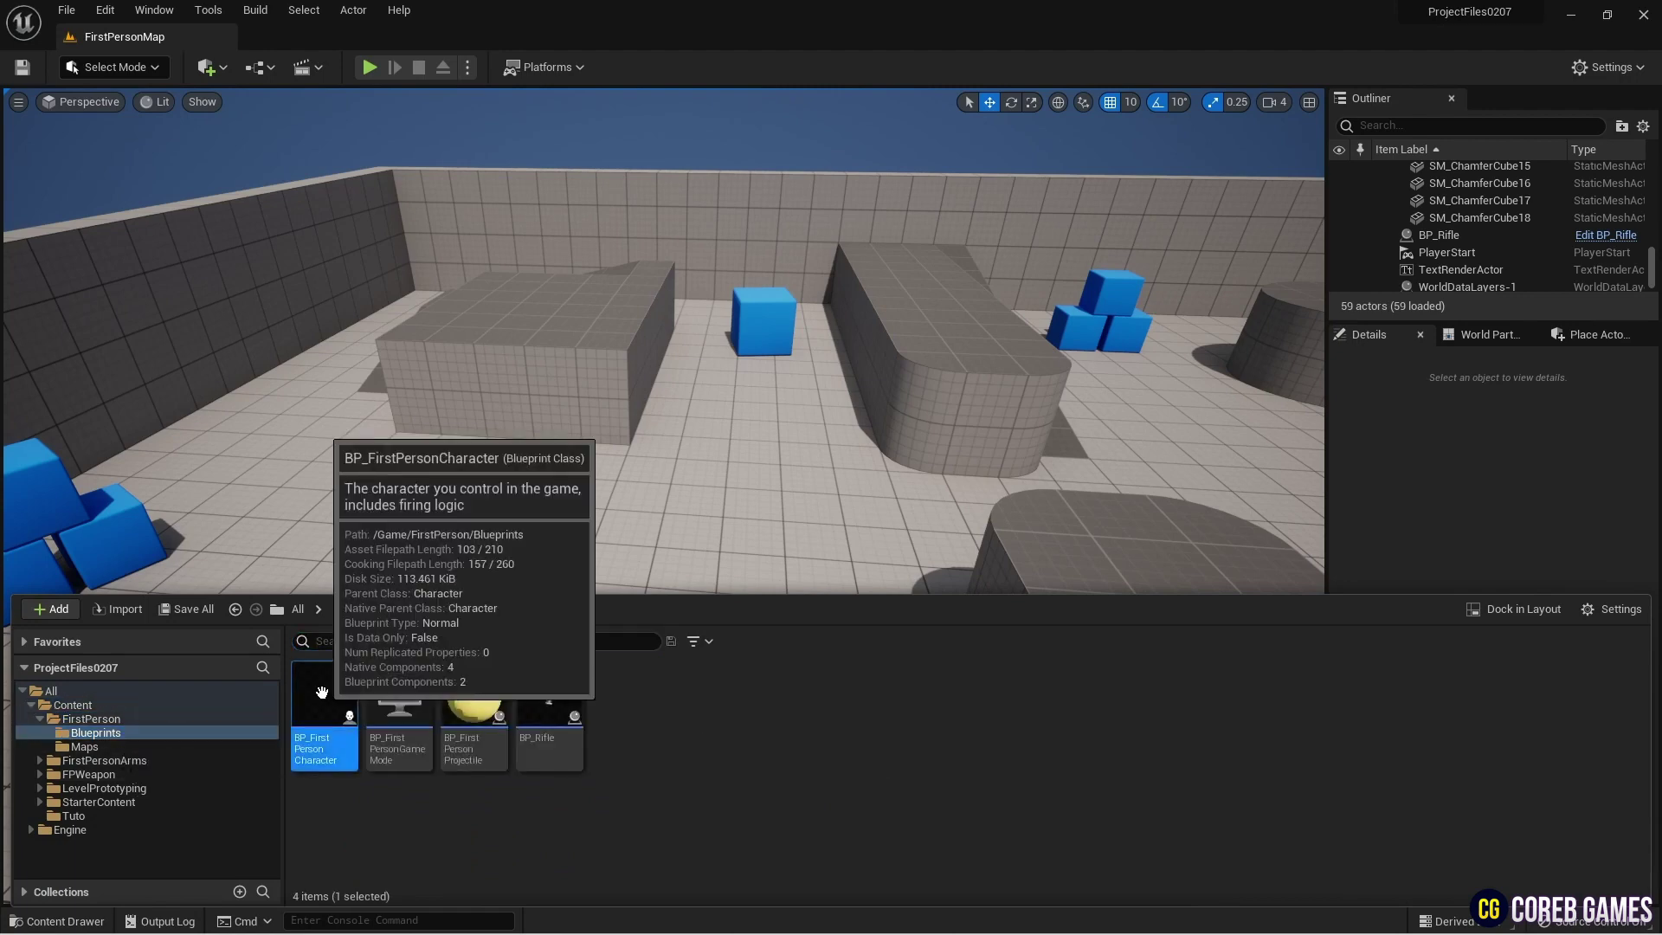
pyautogui.doubleClick(322, 693)
pyautogui.click(36, 121)
pyautogui.write('post')
pyautogui.press('Return')
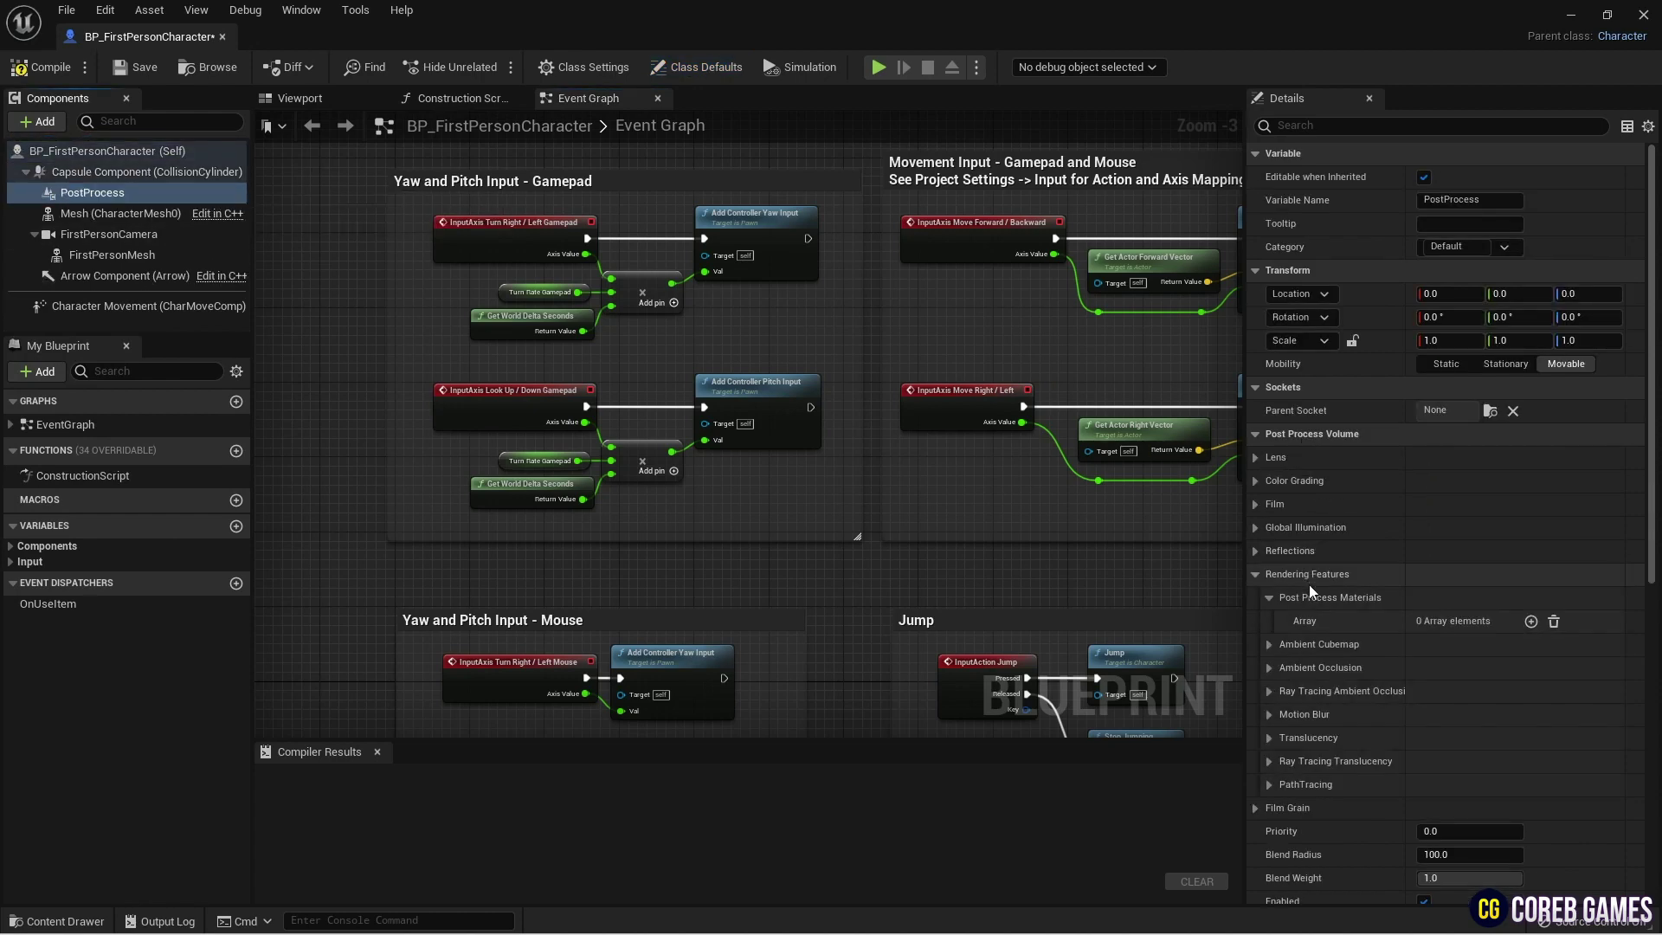
# - Add M_DarkSight_Inst as an asset-reference post process material, then compile and close the blueprint
pyautogui.click(1532, 621)
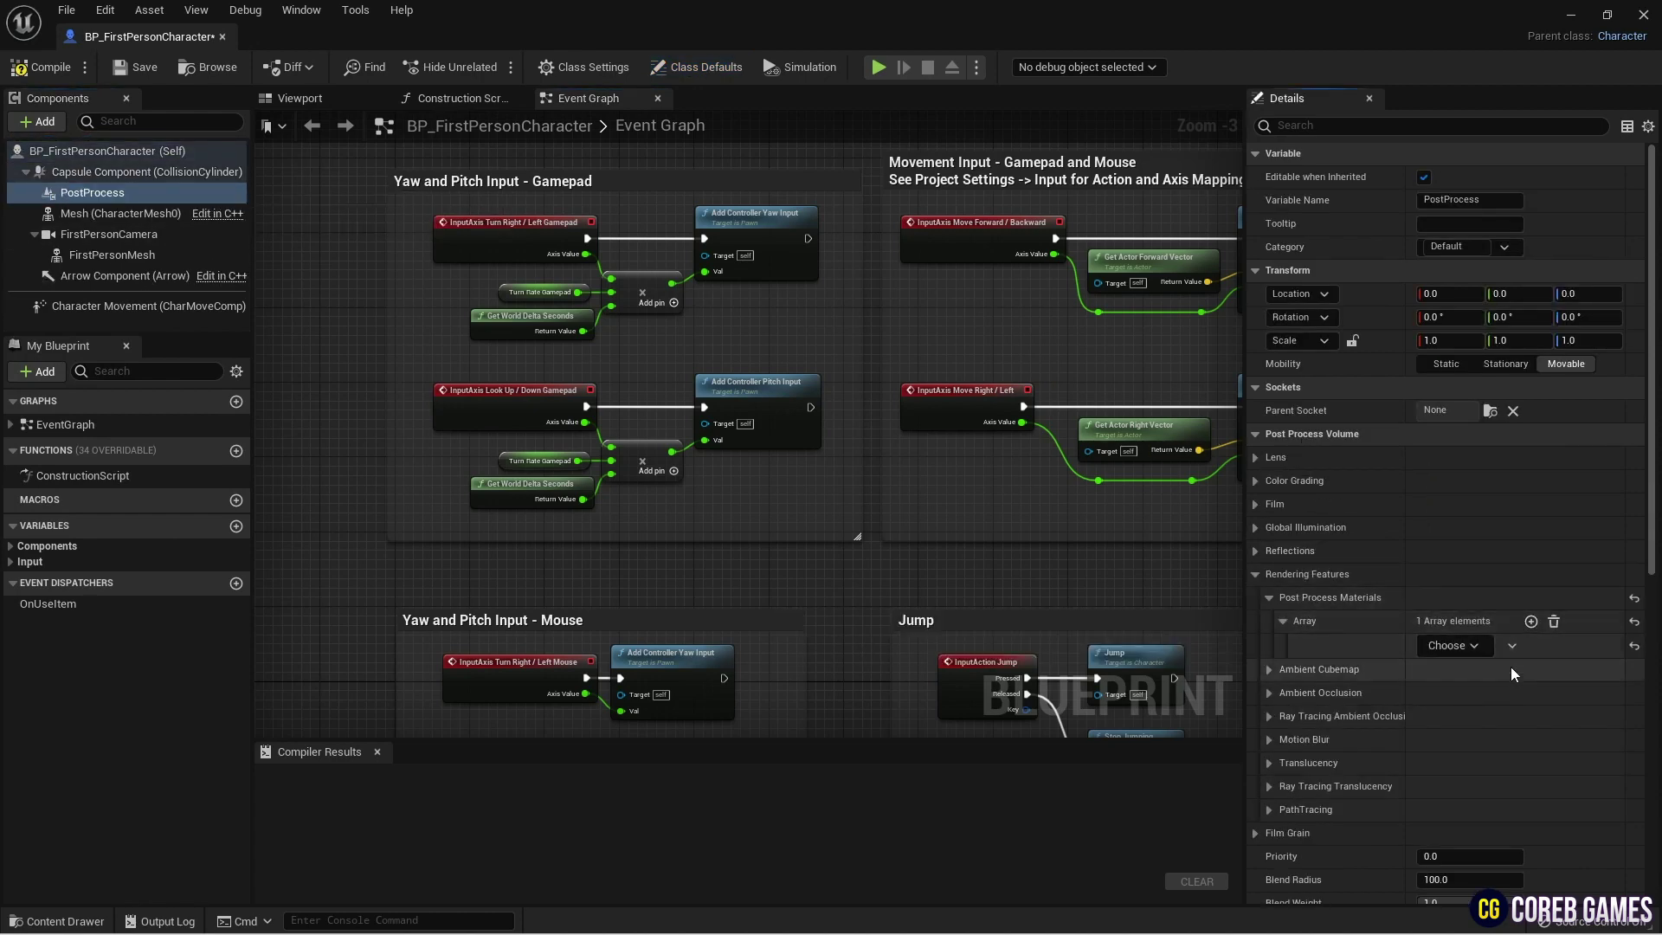
pyautogui.click(1475, 645)
pyautogui.click(1482, 671)
pyautogui.click(1439, 652)
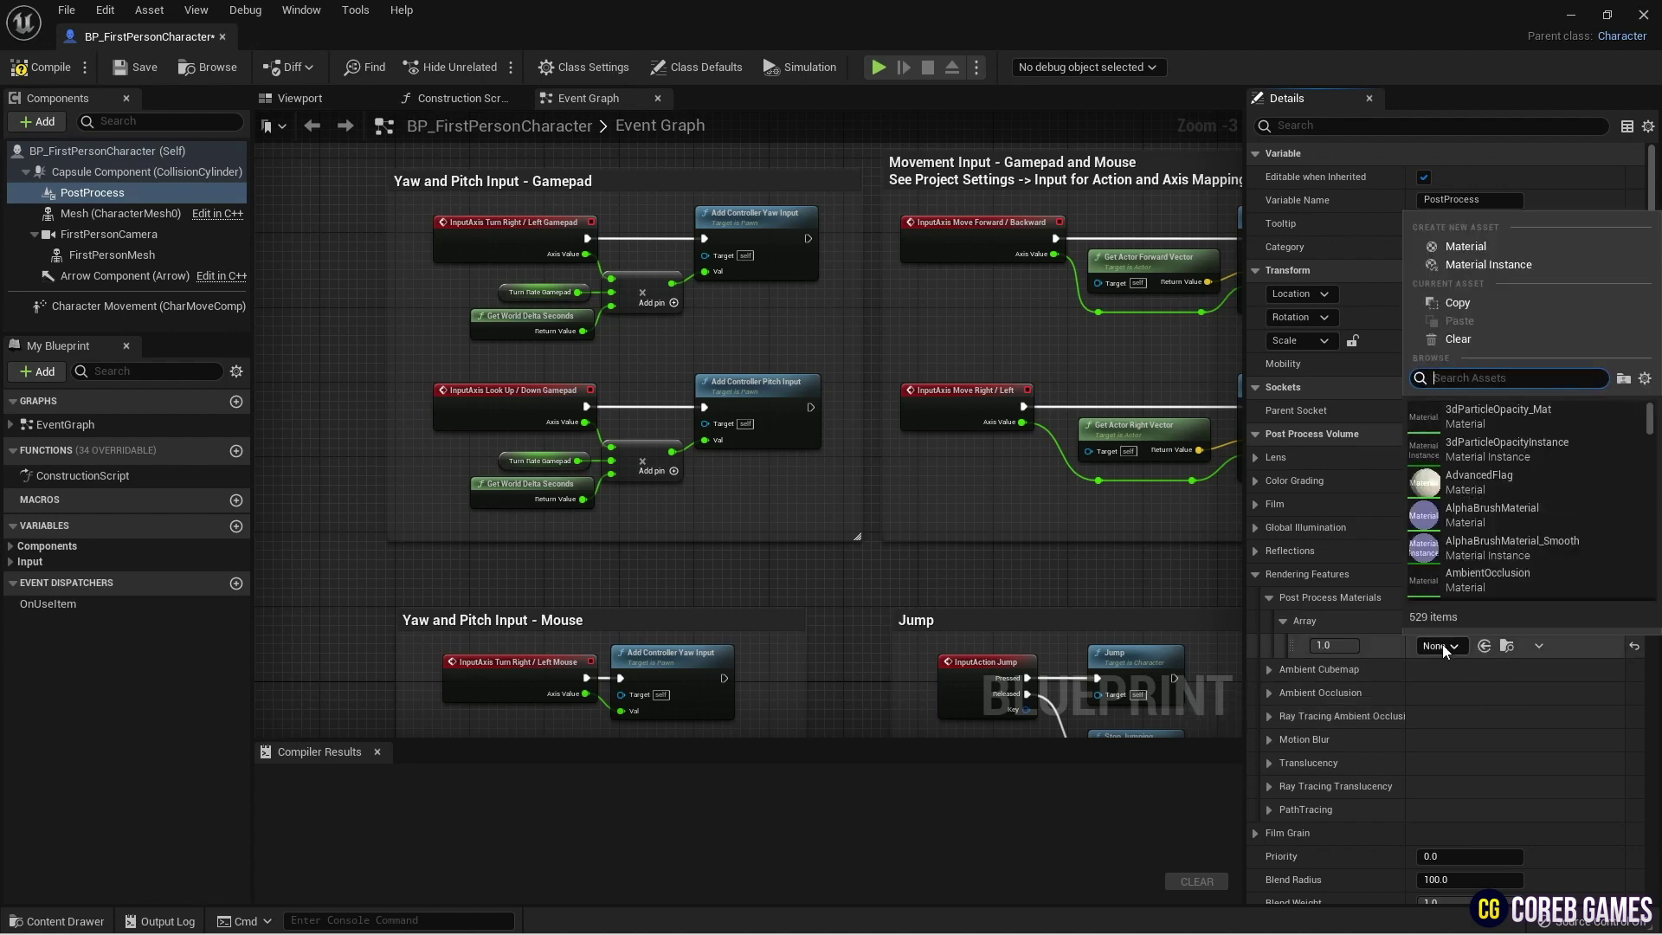
pyautogui.write('dar')
pyautogui.click(1531, 449)
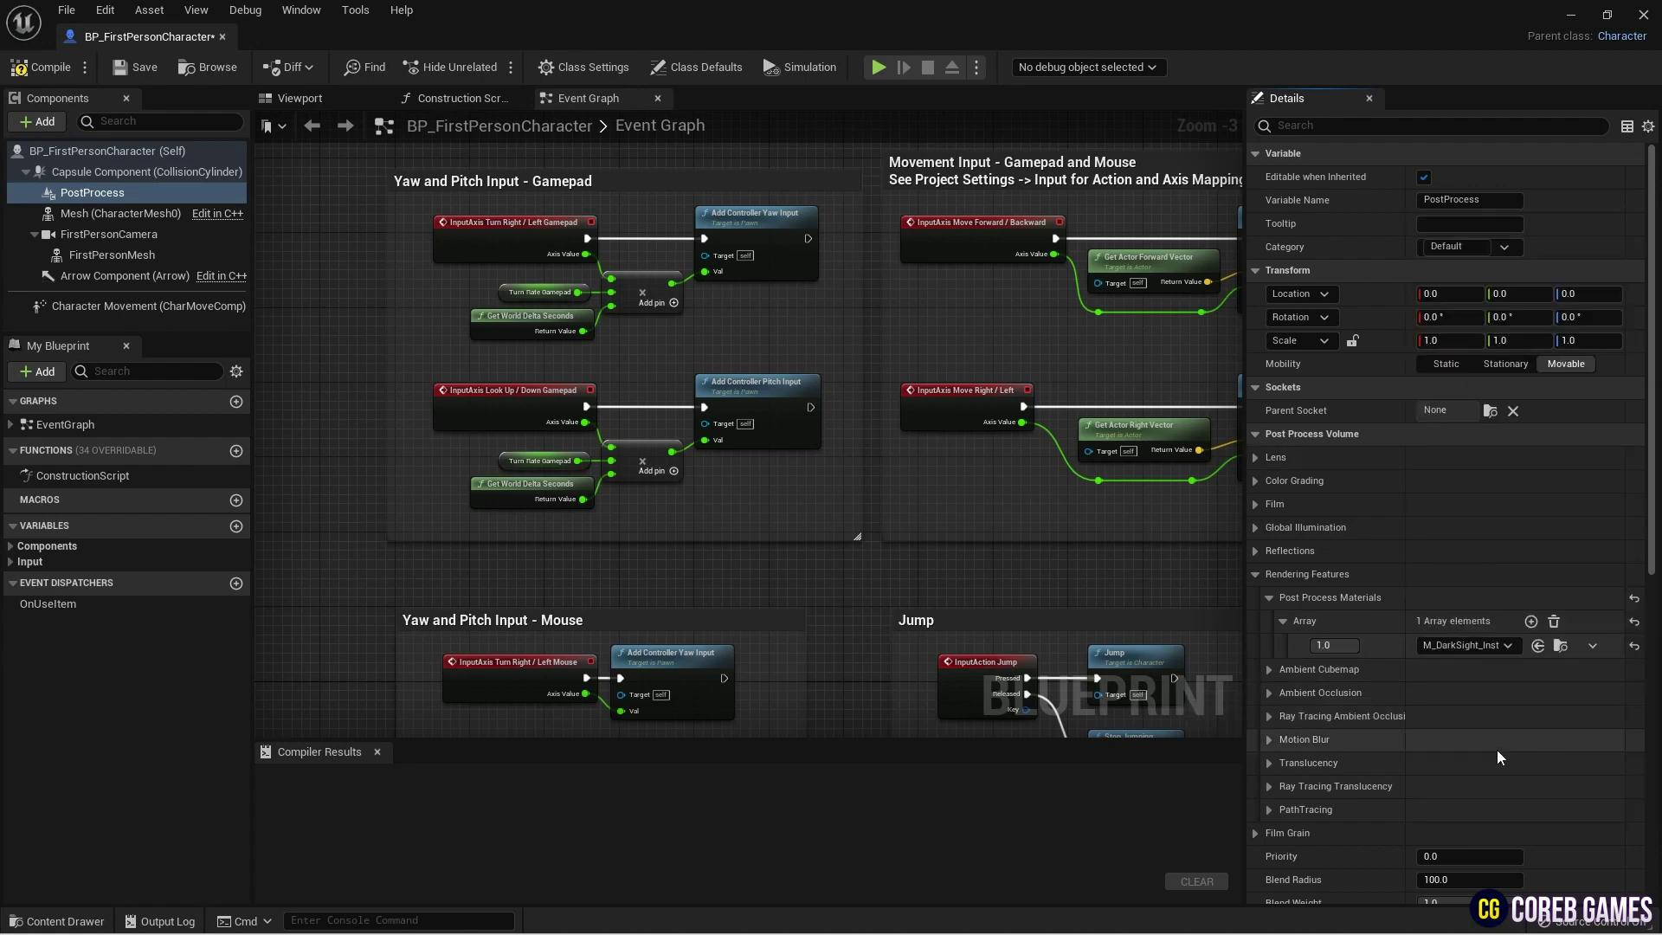
pyautogui.click(49, 75)
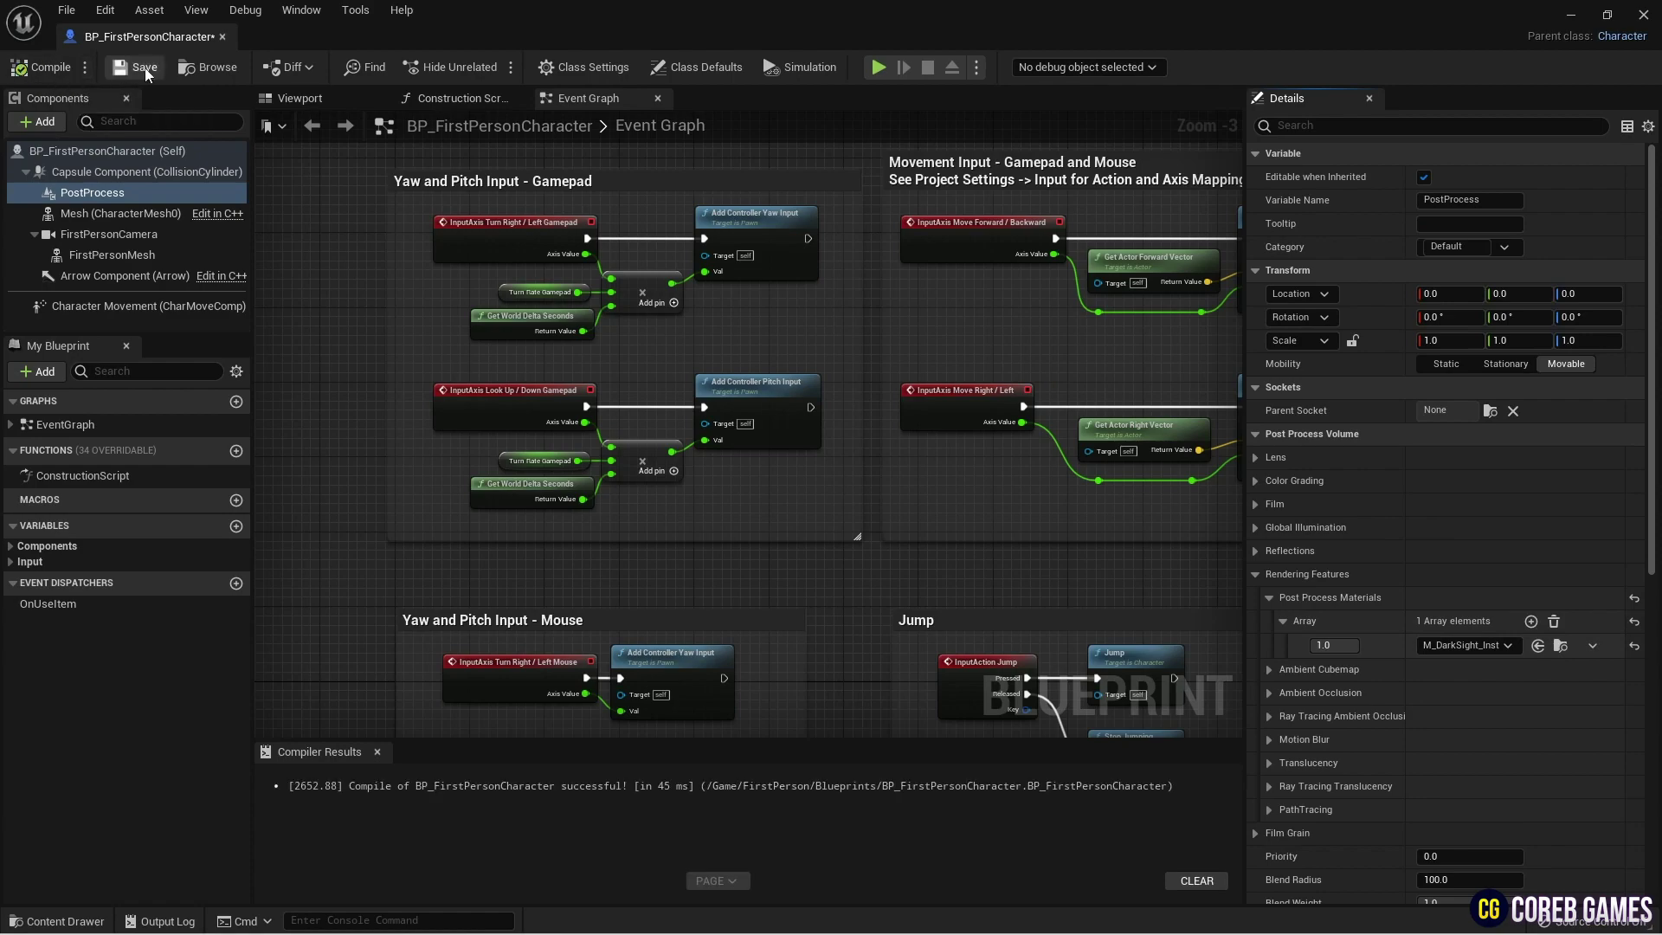
pyautogui.click(220, 36)
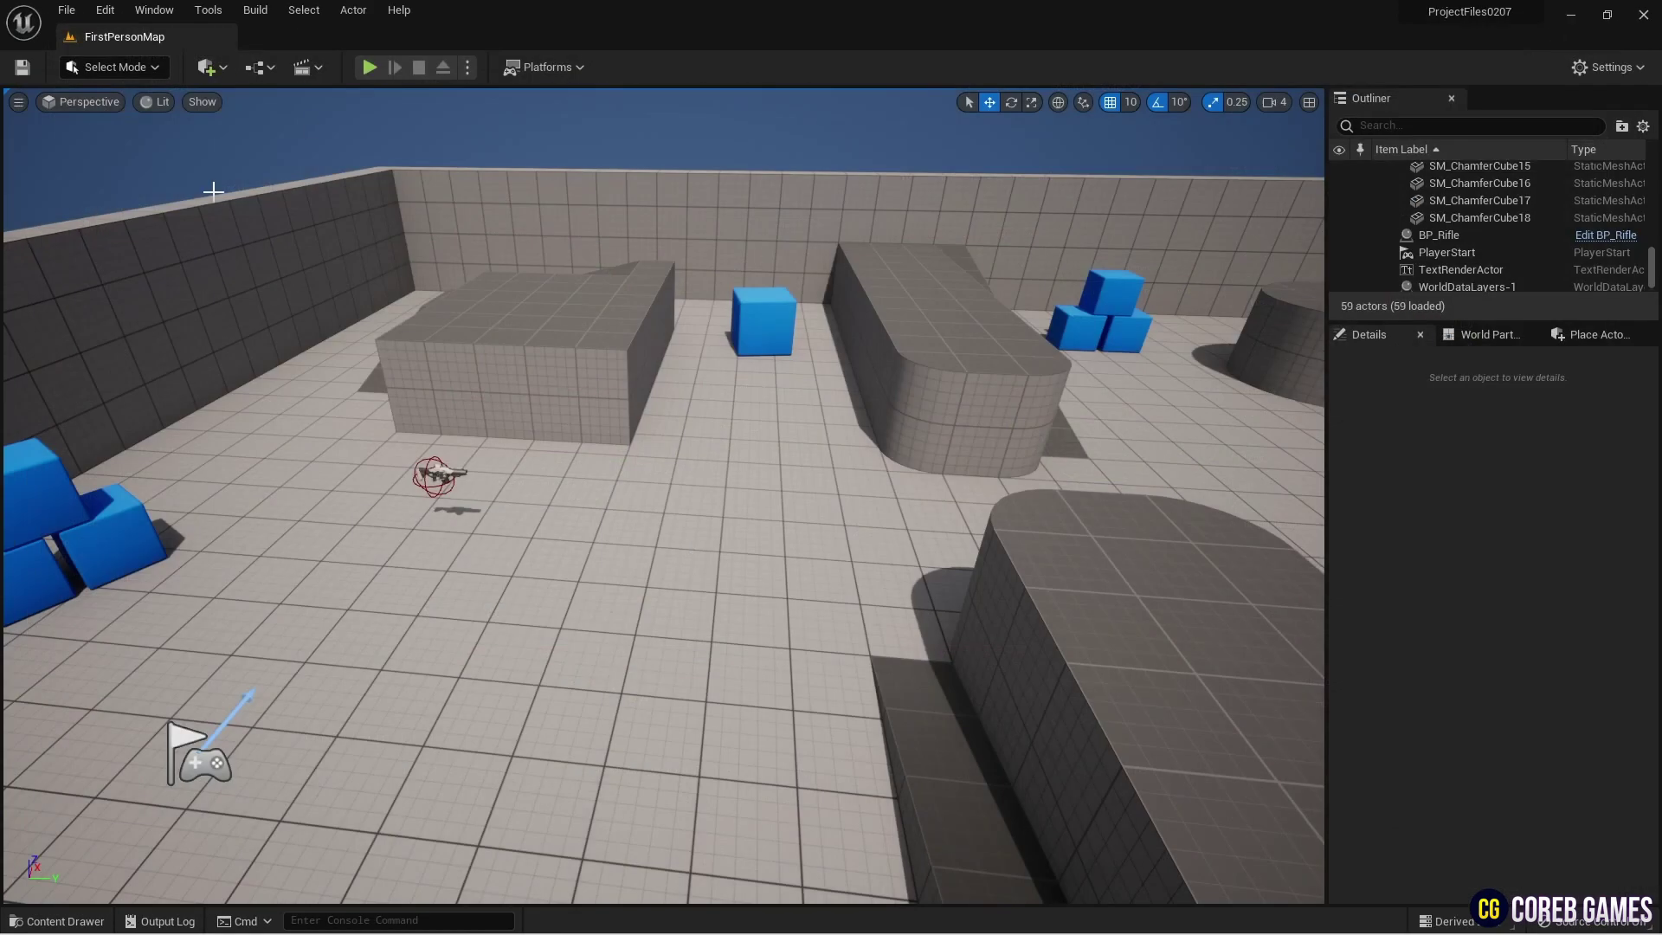
# - Start a play session and walk the character forward with W through the darkened level
pyautogui.click(370, 68)
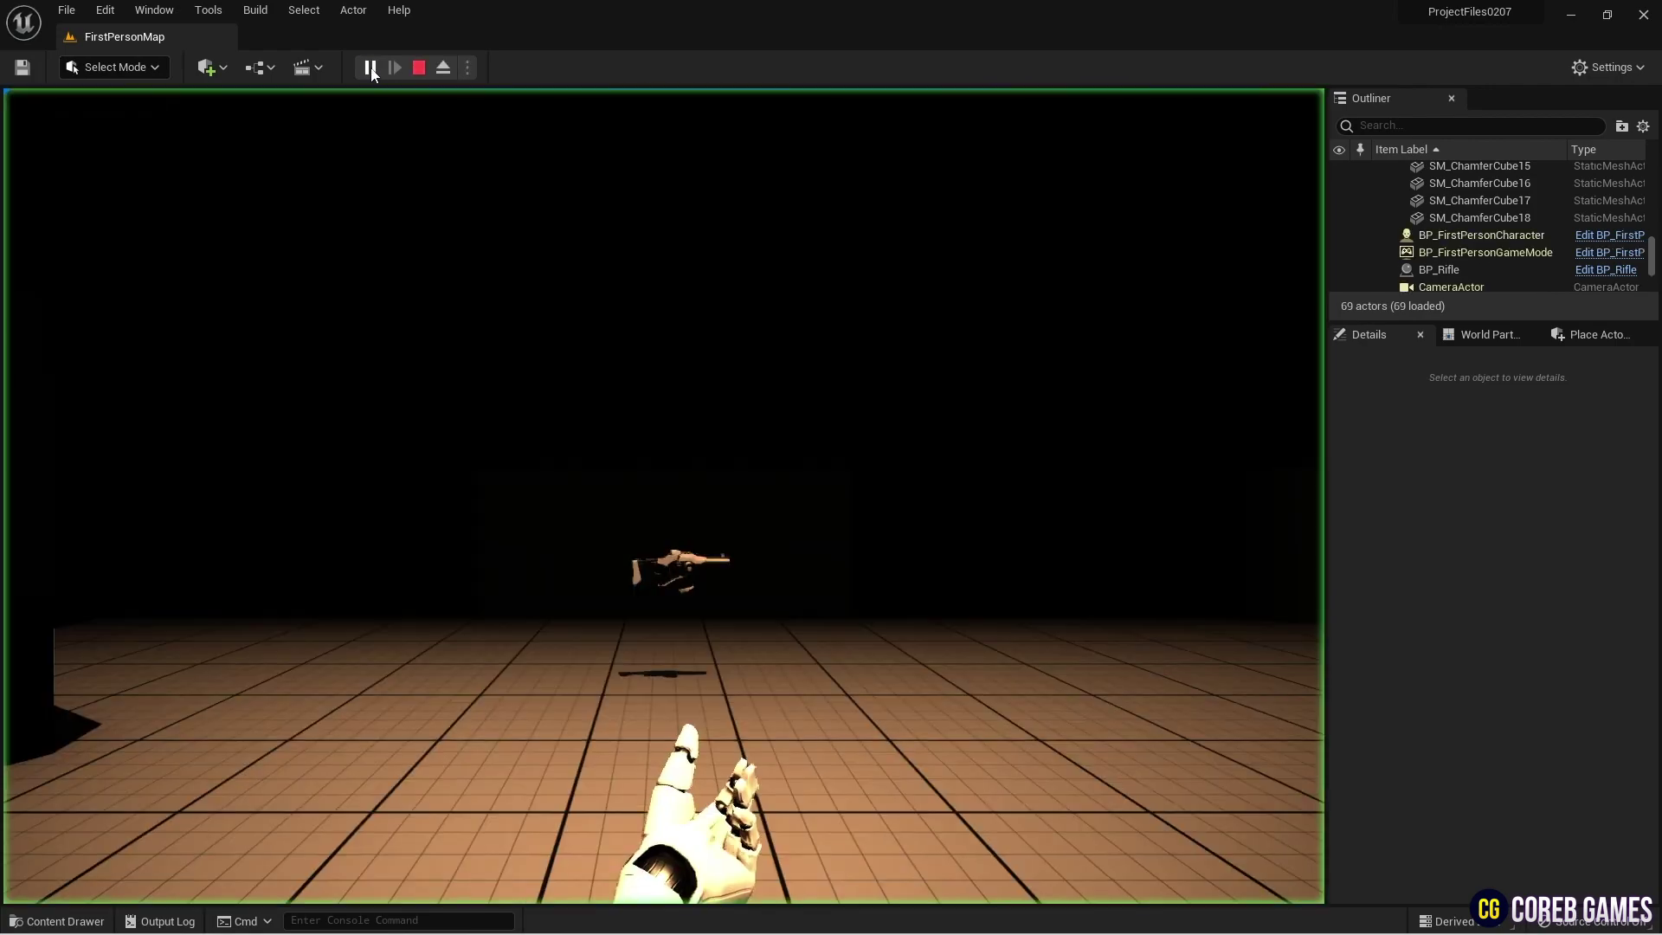
pyautogui.press('w')
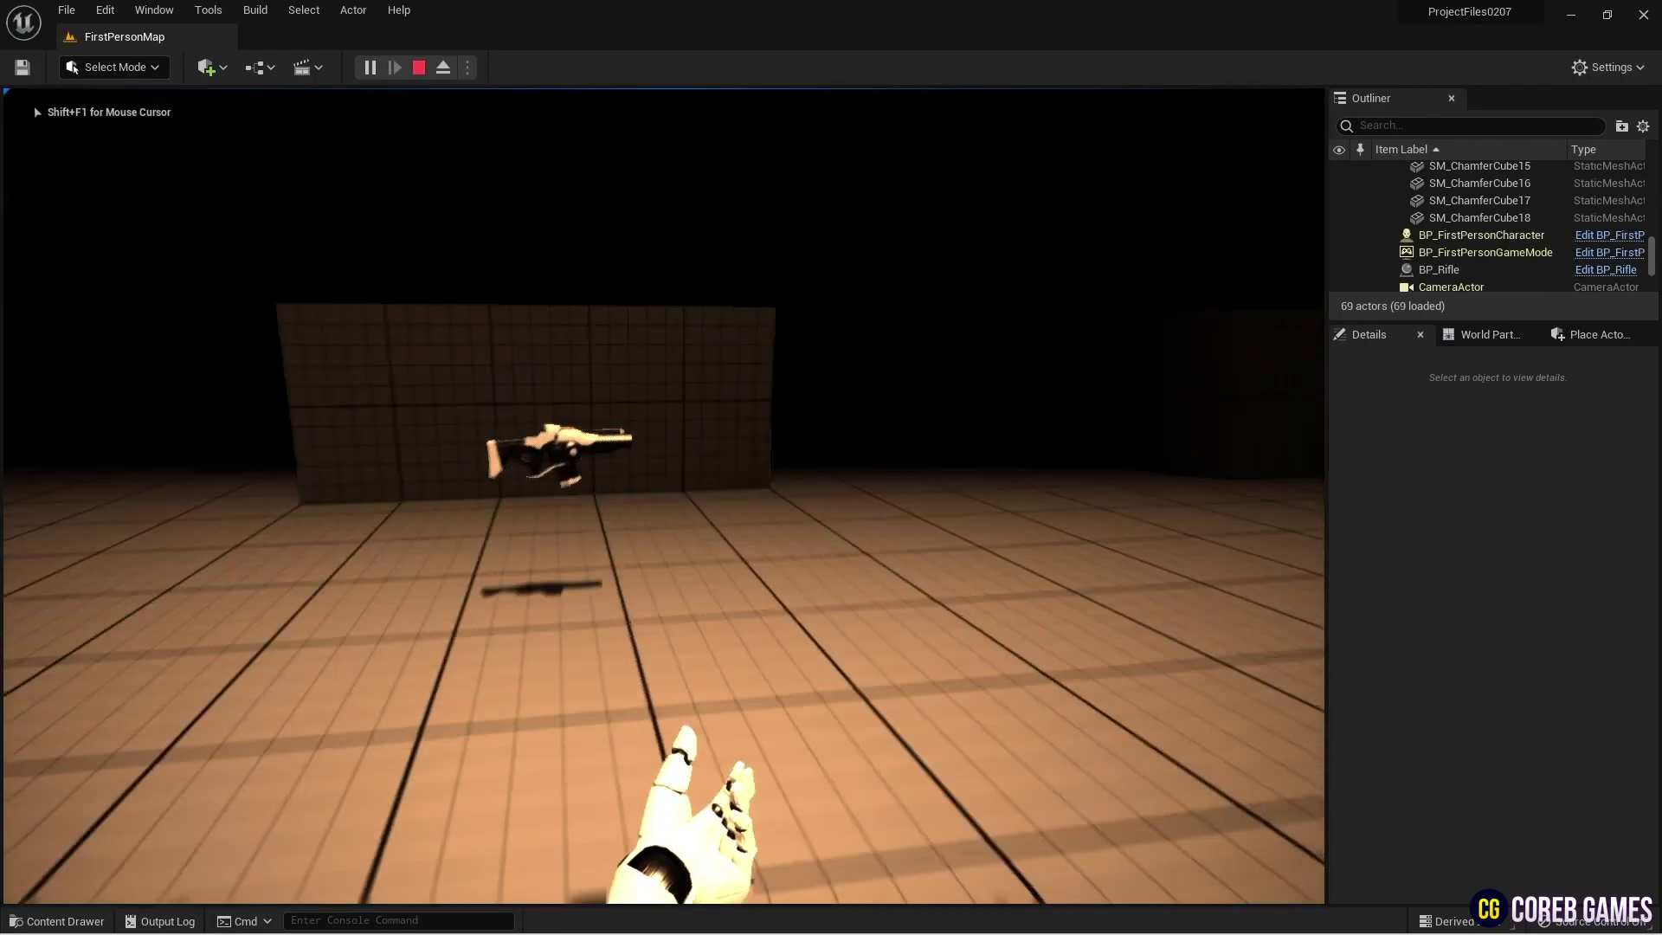